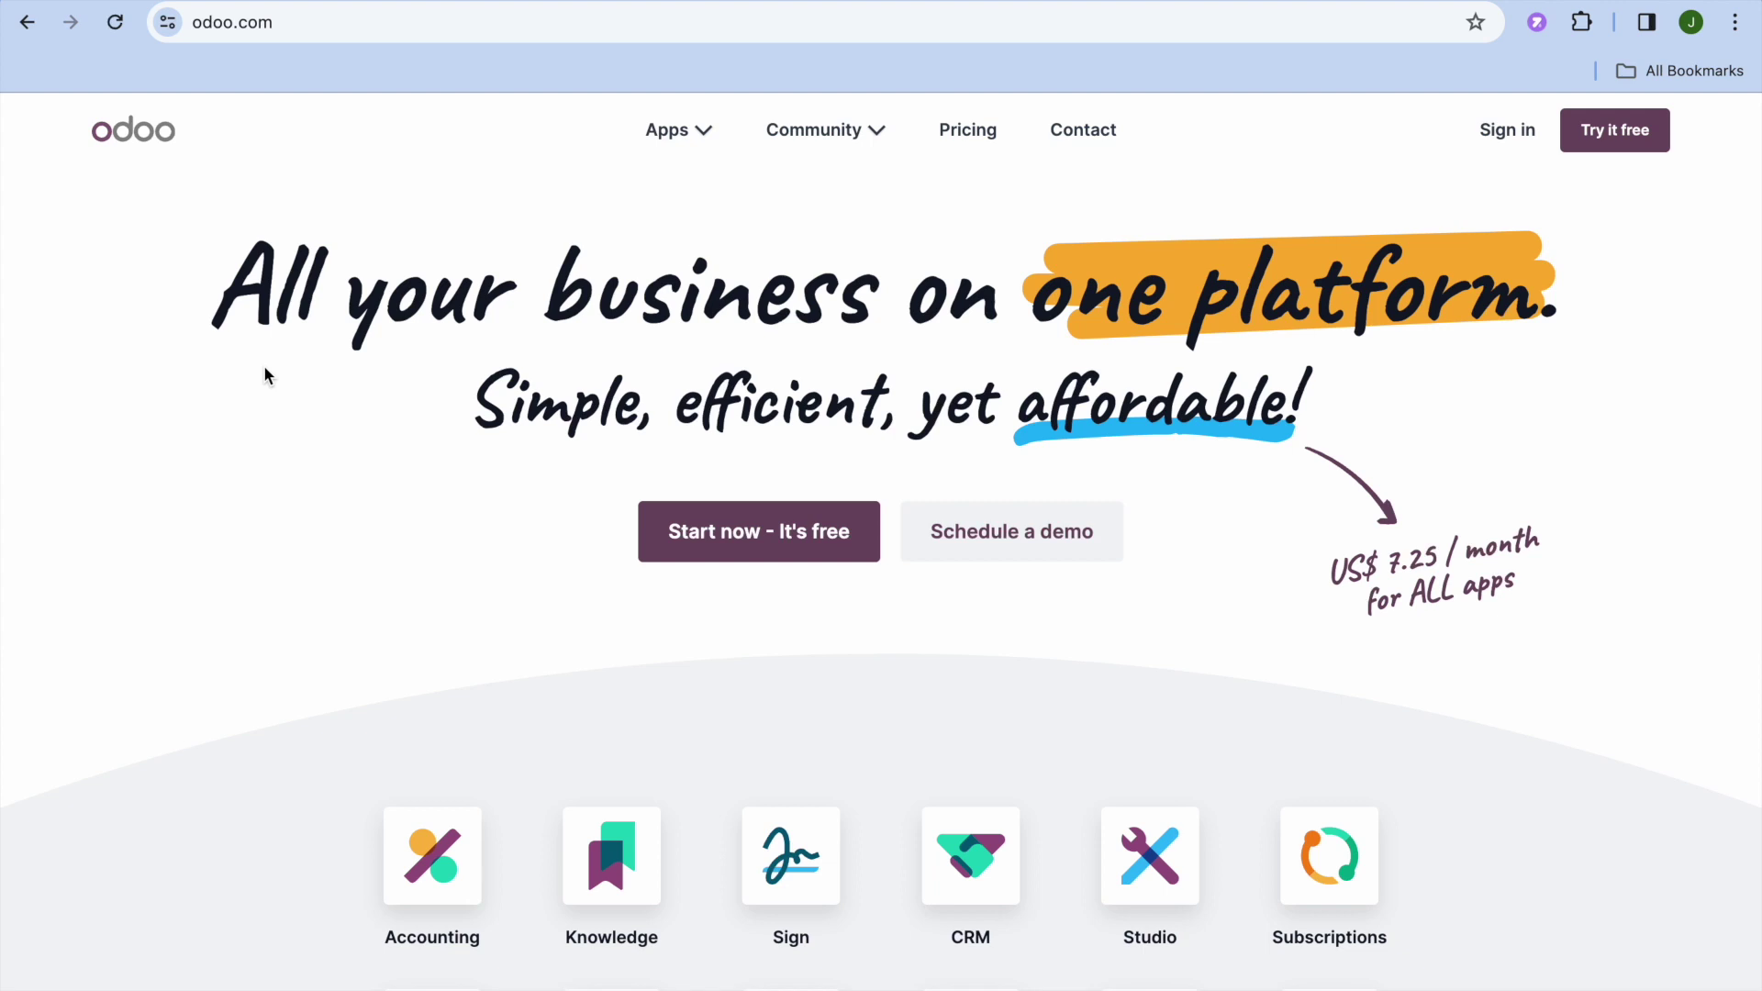
- Open the Apps menu on odoo.com and scroll through the list of Odoo apps
click(690, 137)
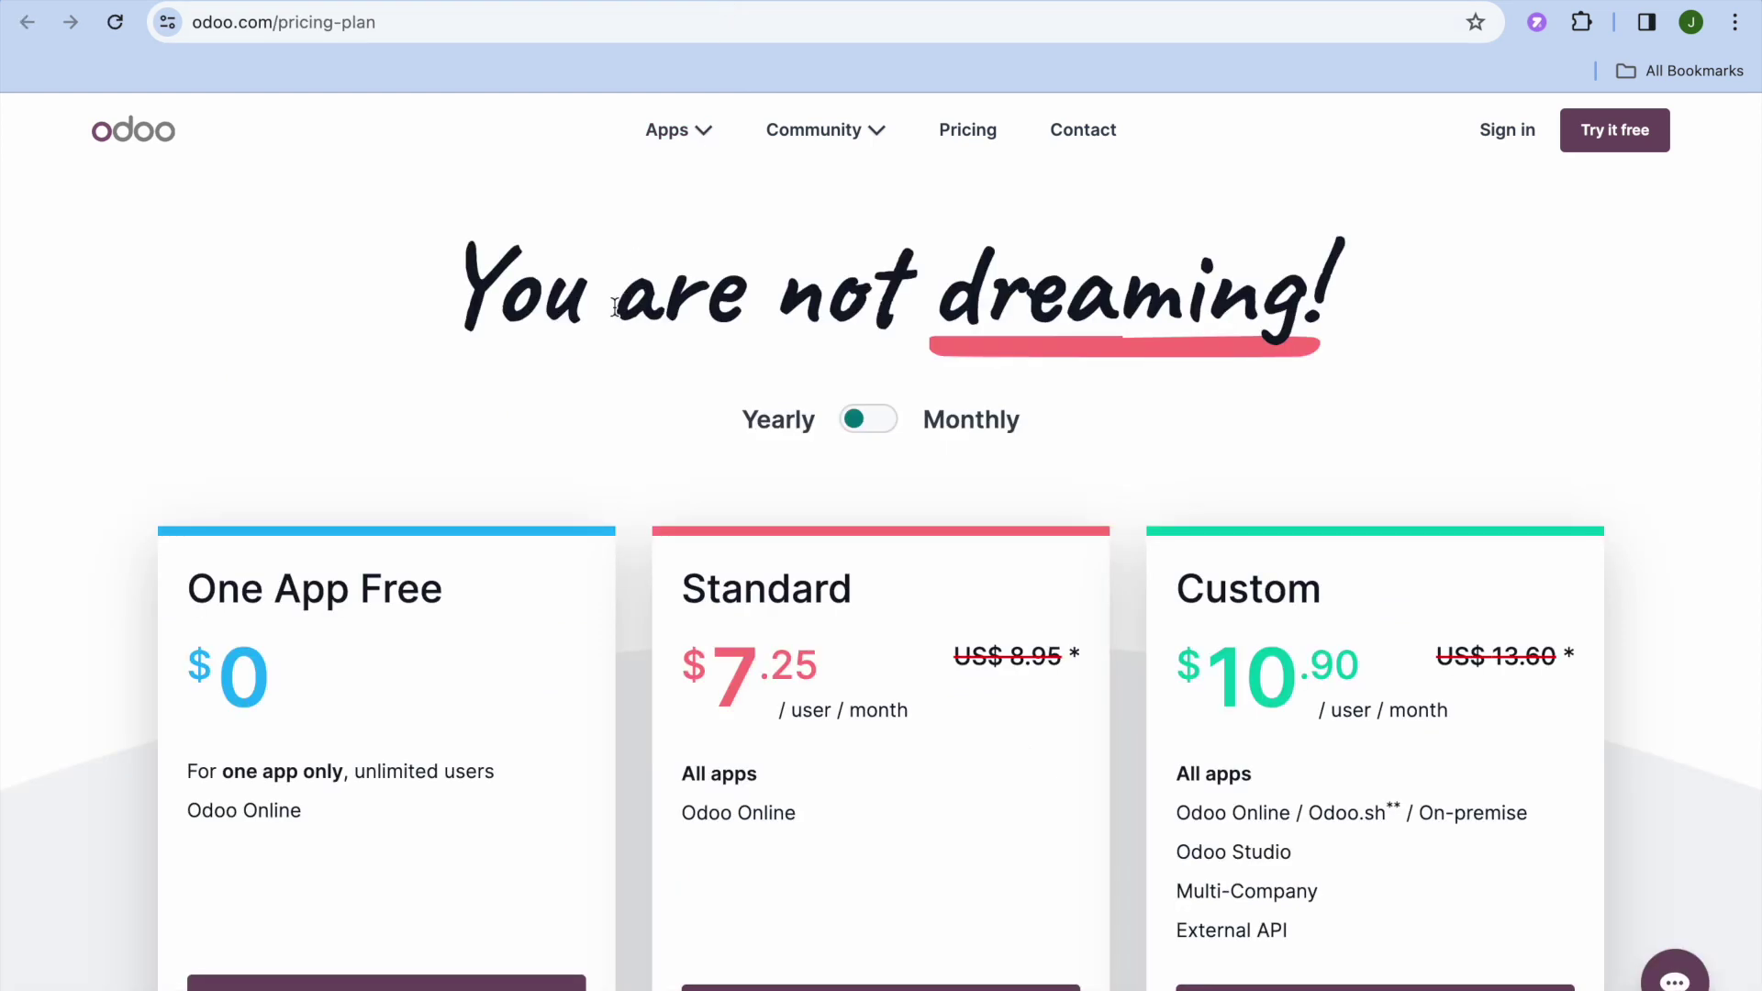
scroll(615, 306, down, 2)
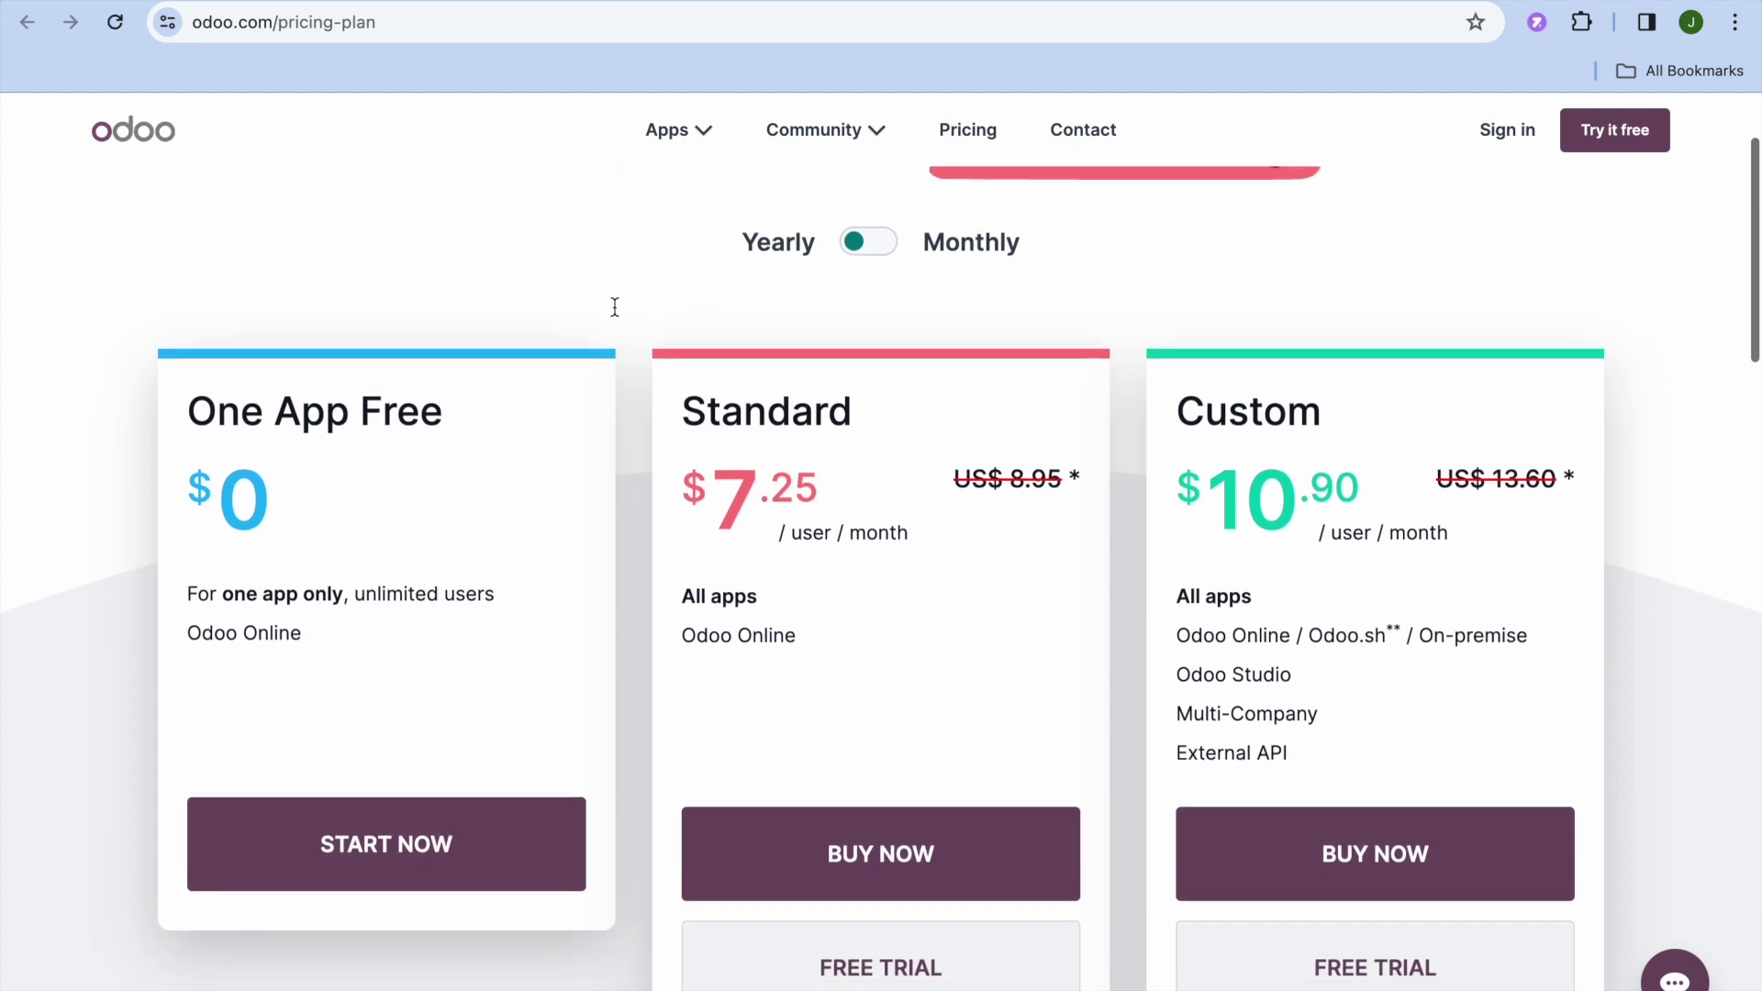
scroll(615, 306, down, 1)
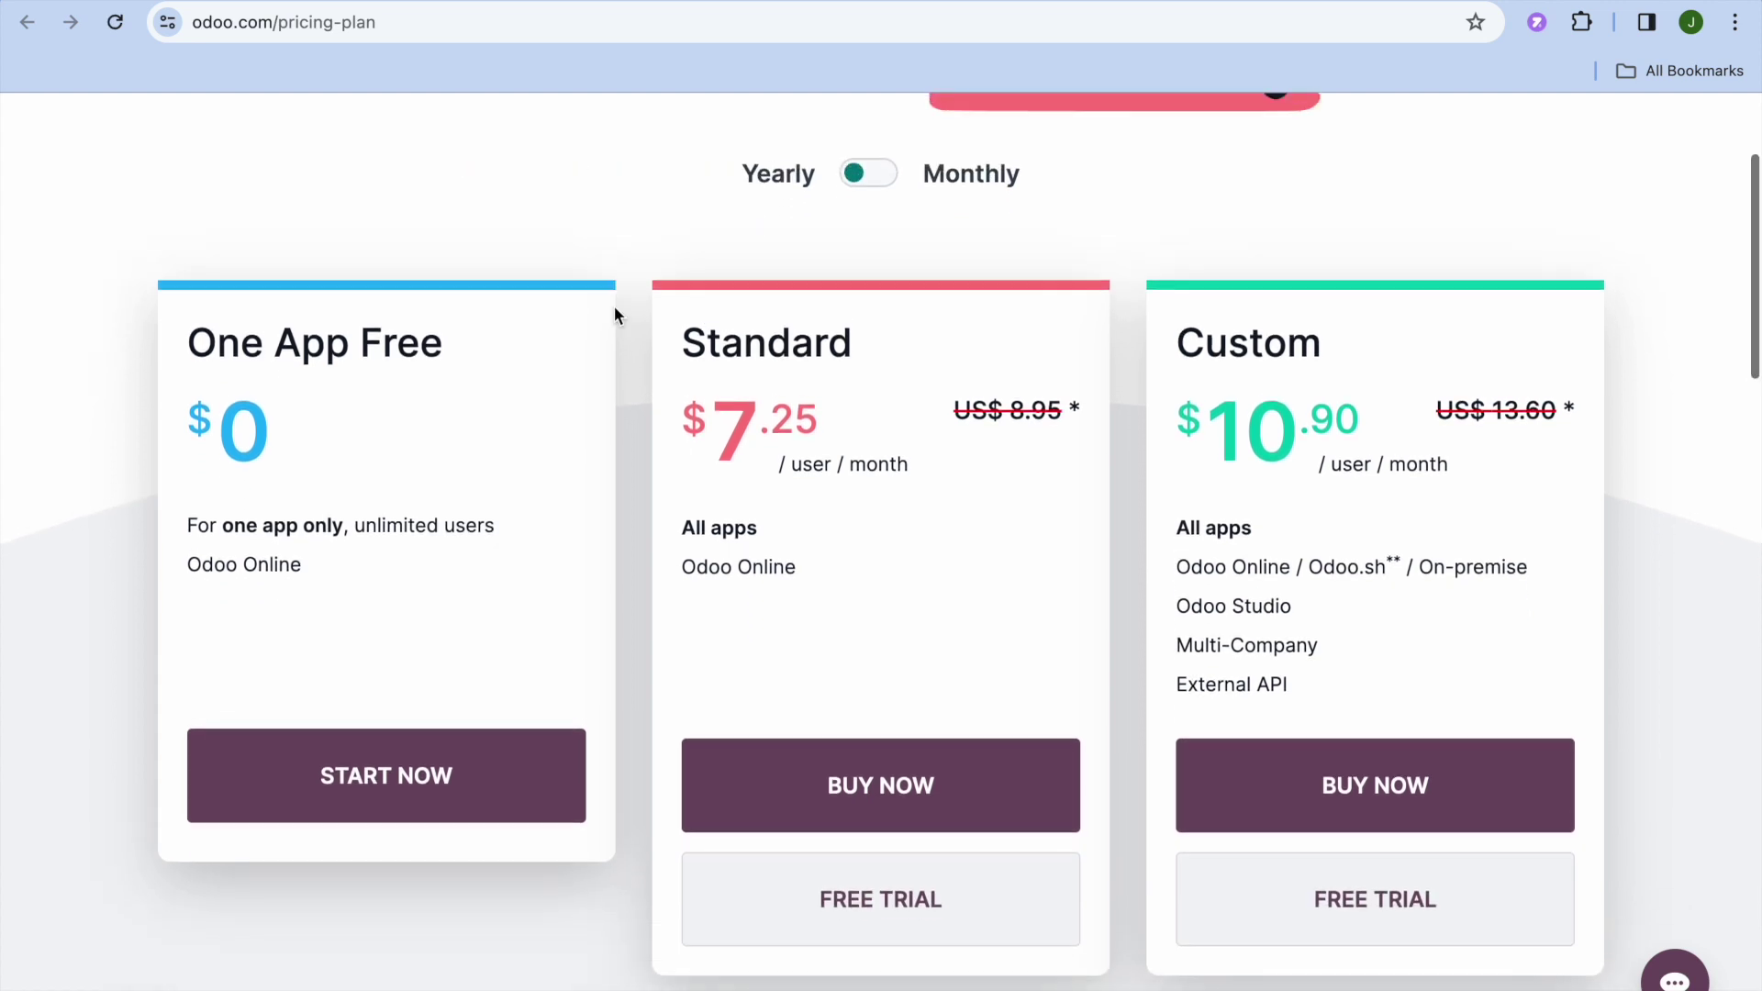
scroll(614, 308, up, 2)
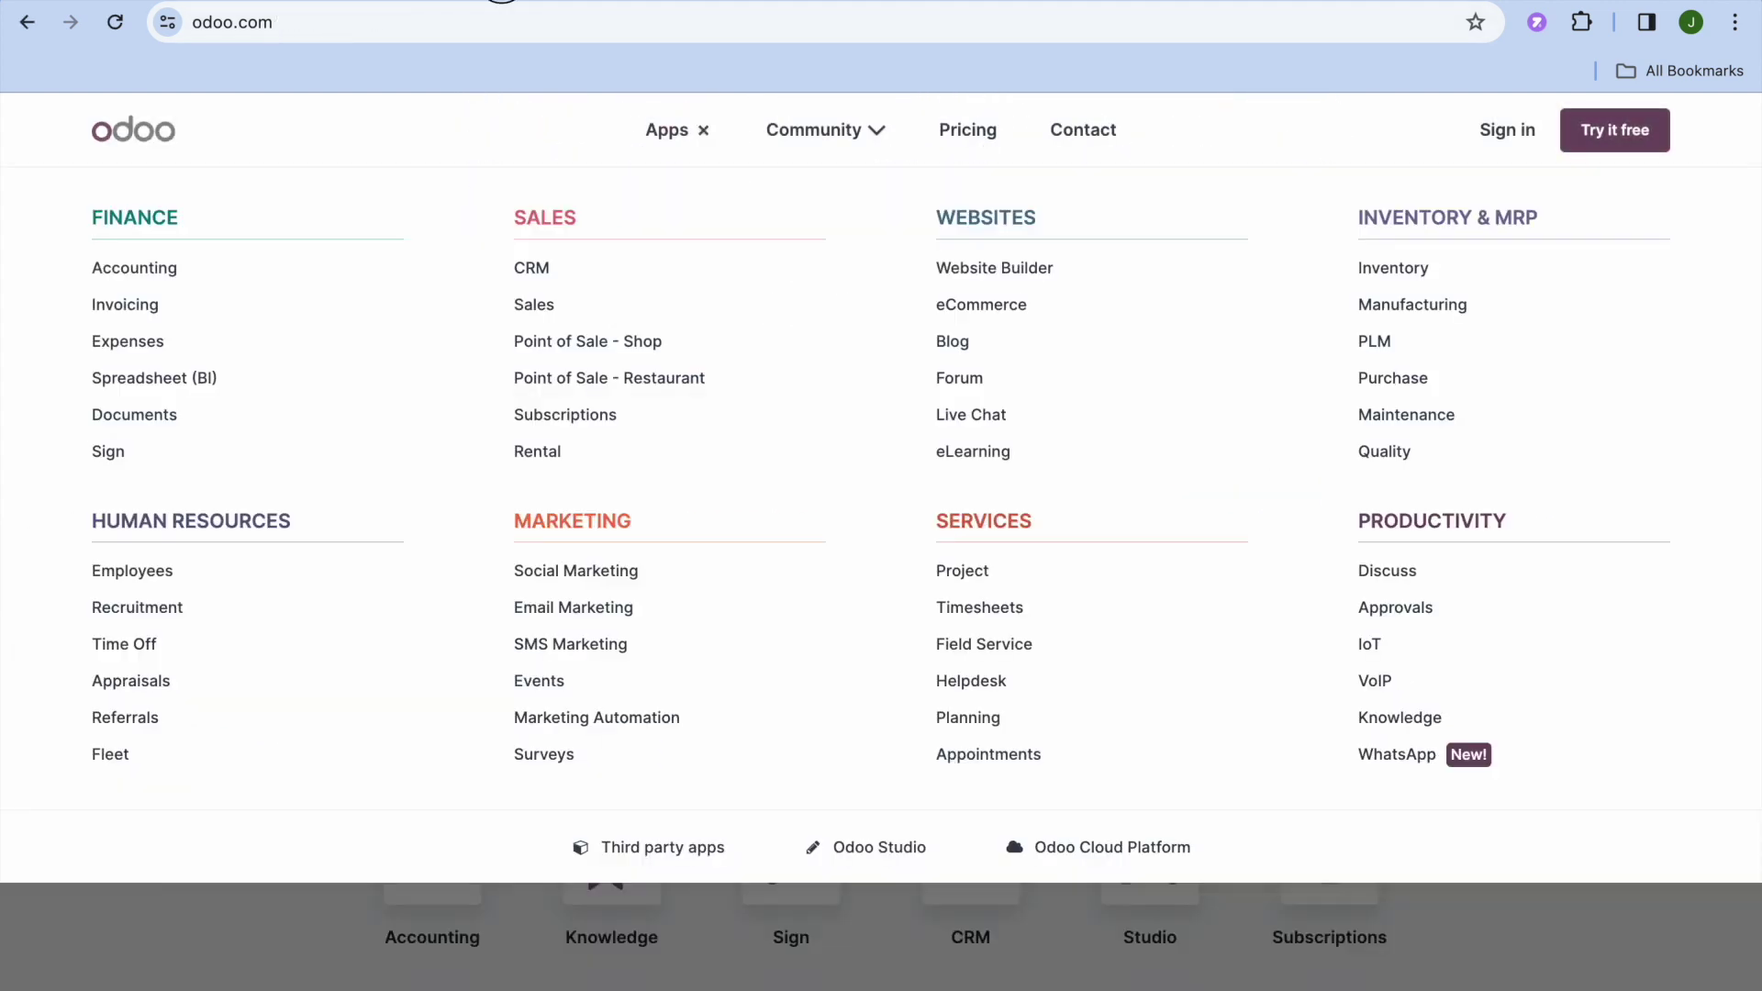
- Reopen the Apps menu, go to the Website Builder page and start a free trial
click(315, 924)
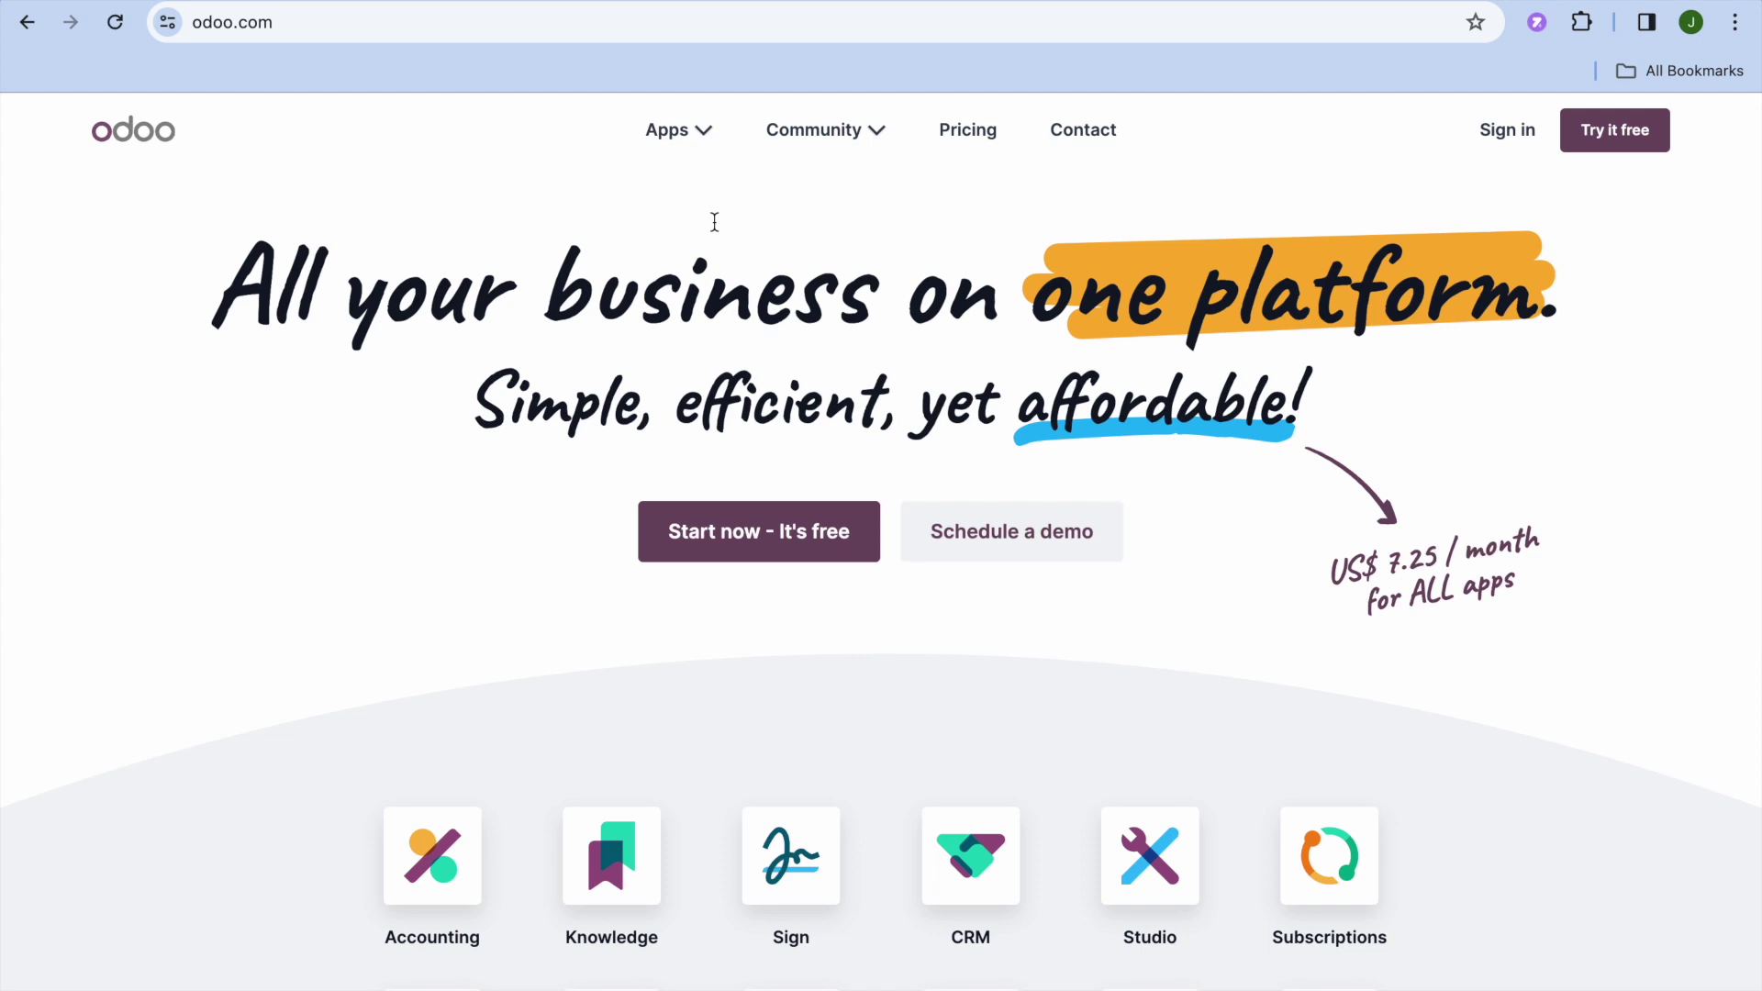
click(702, 136)
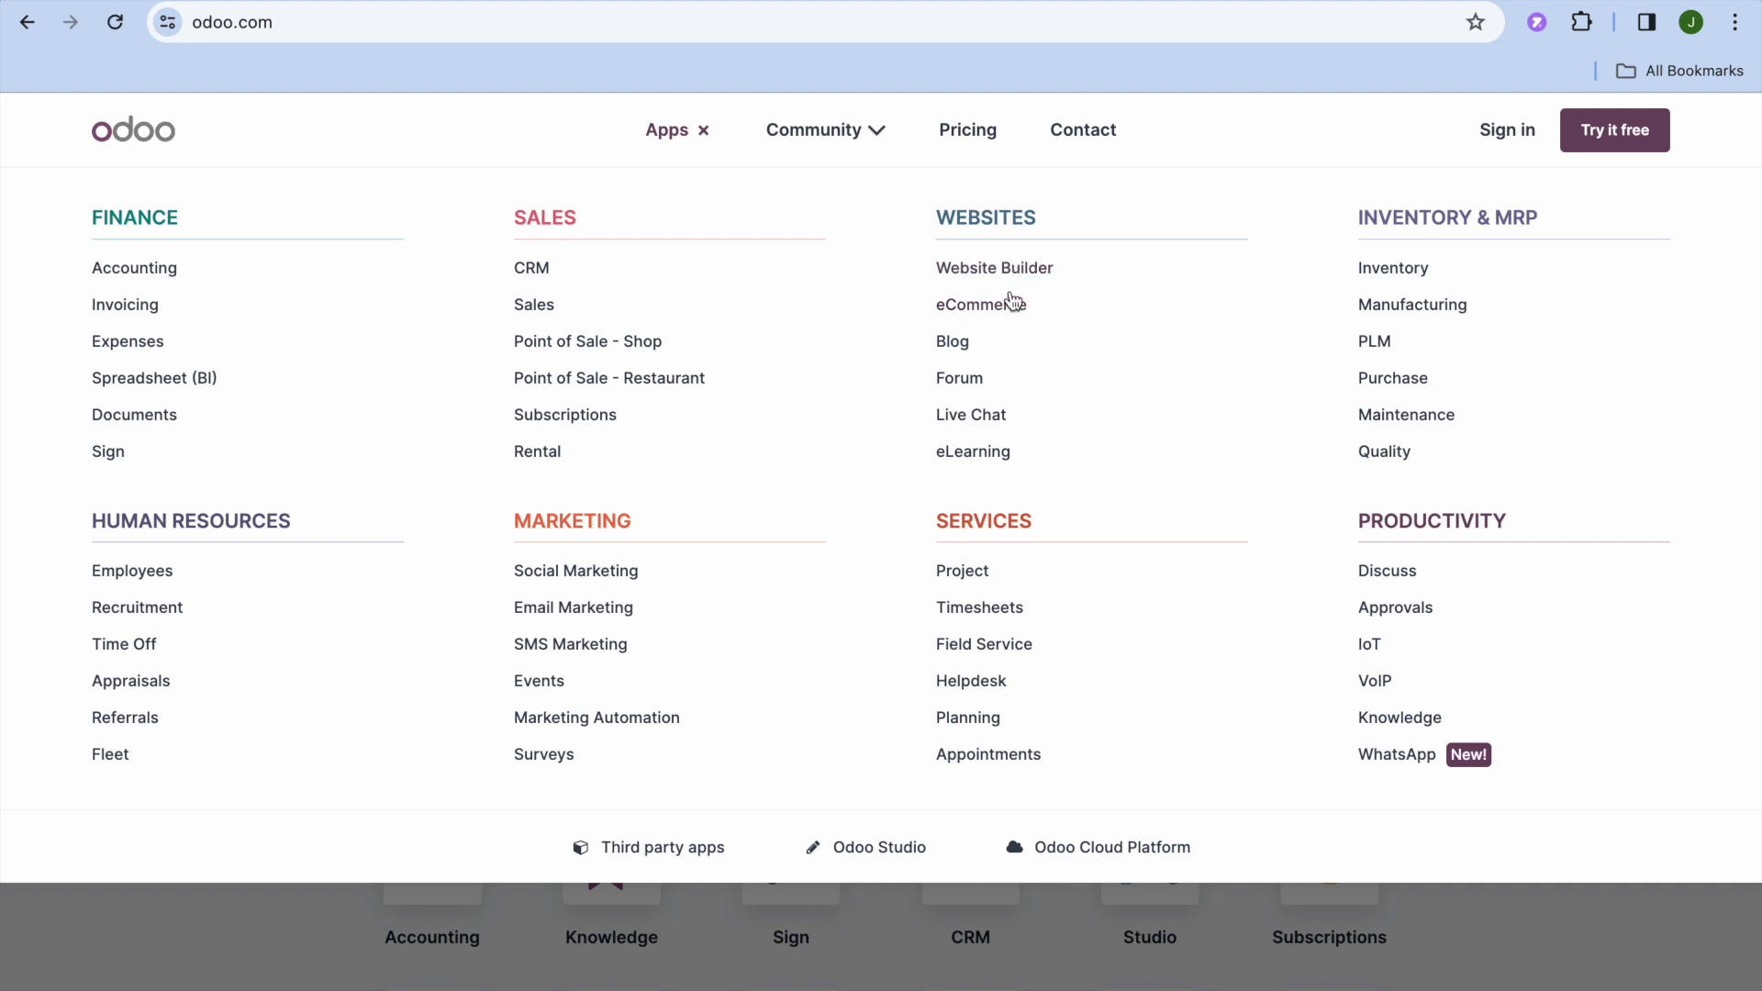
click(1013, 272)
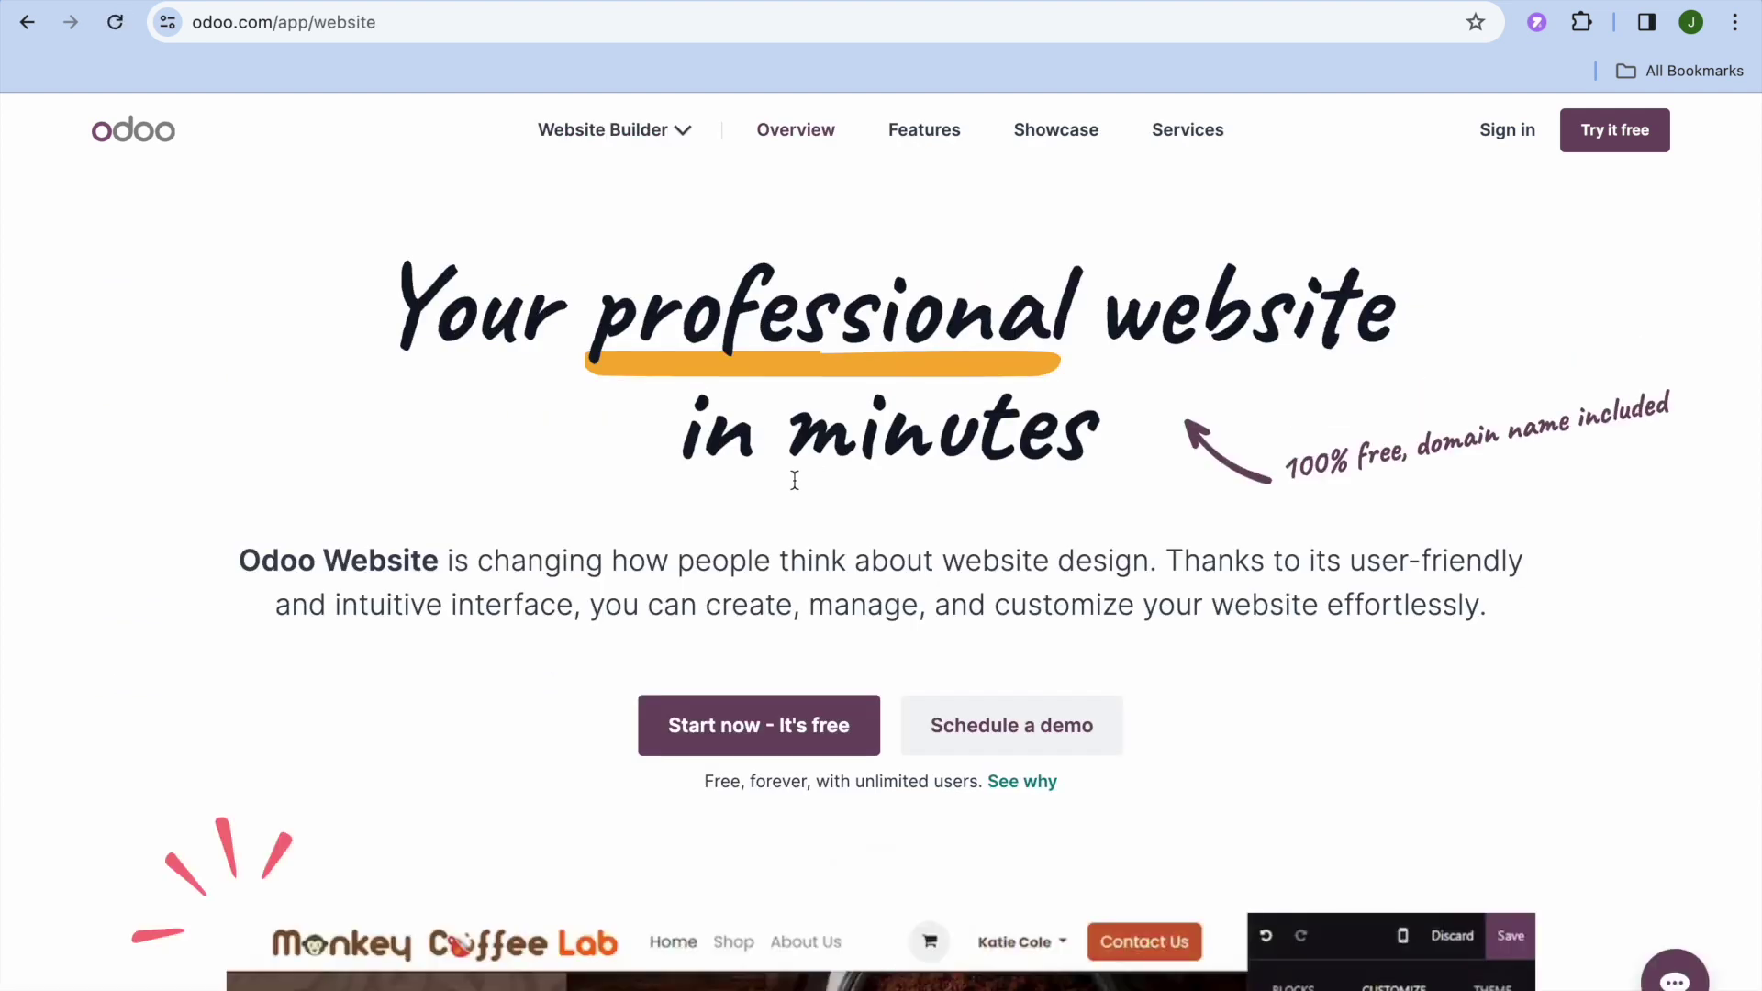
click(746, 732)
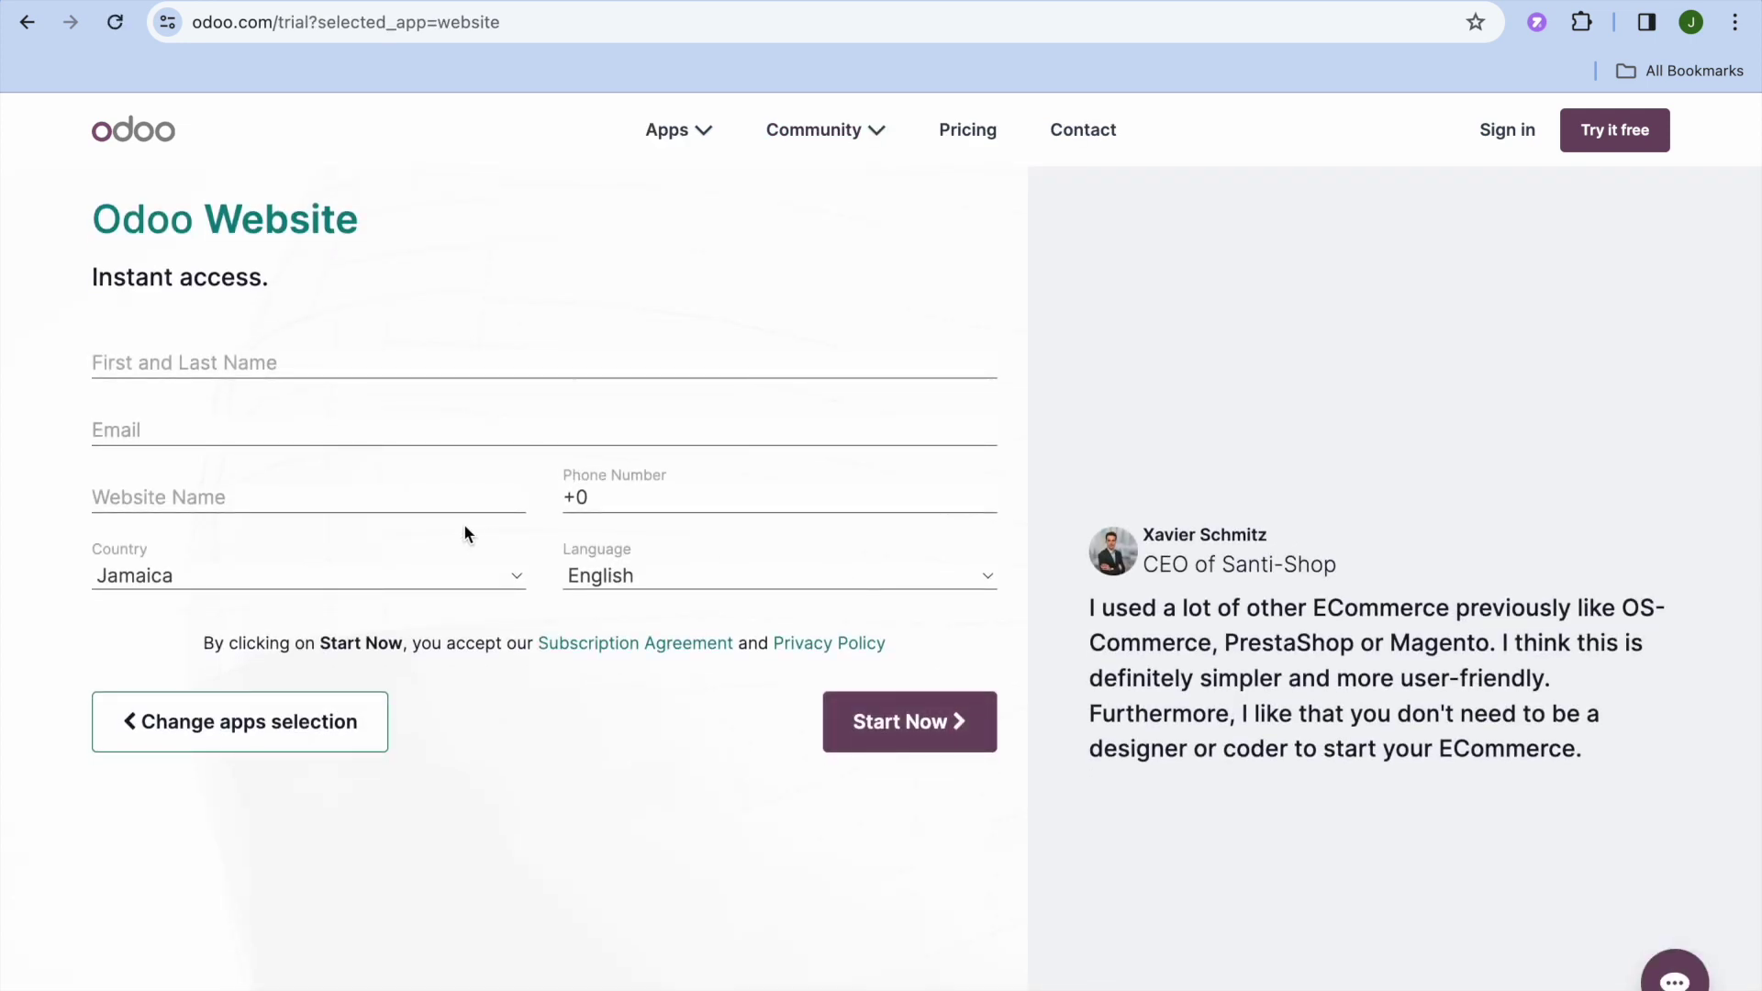
- Fill in the first and last name field on the trial sign-up form
click(206, 358)
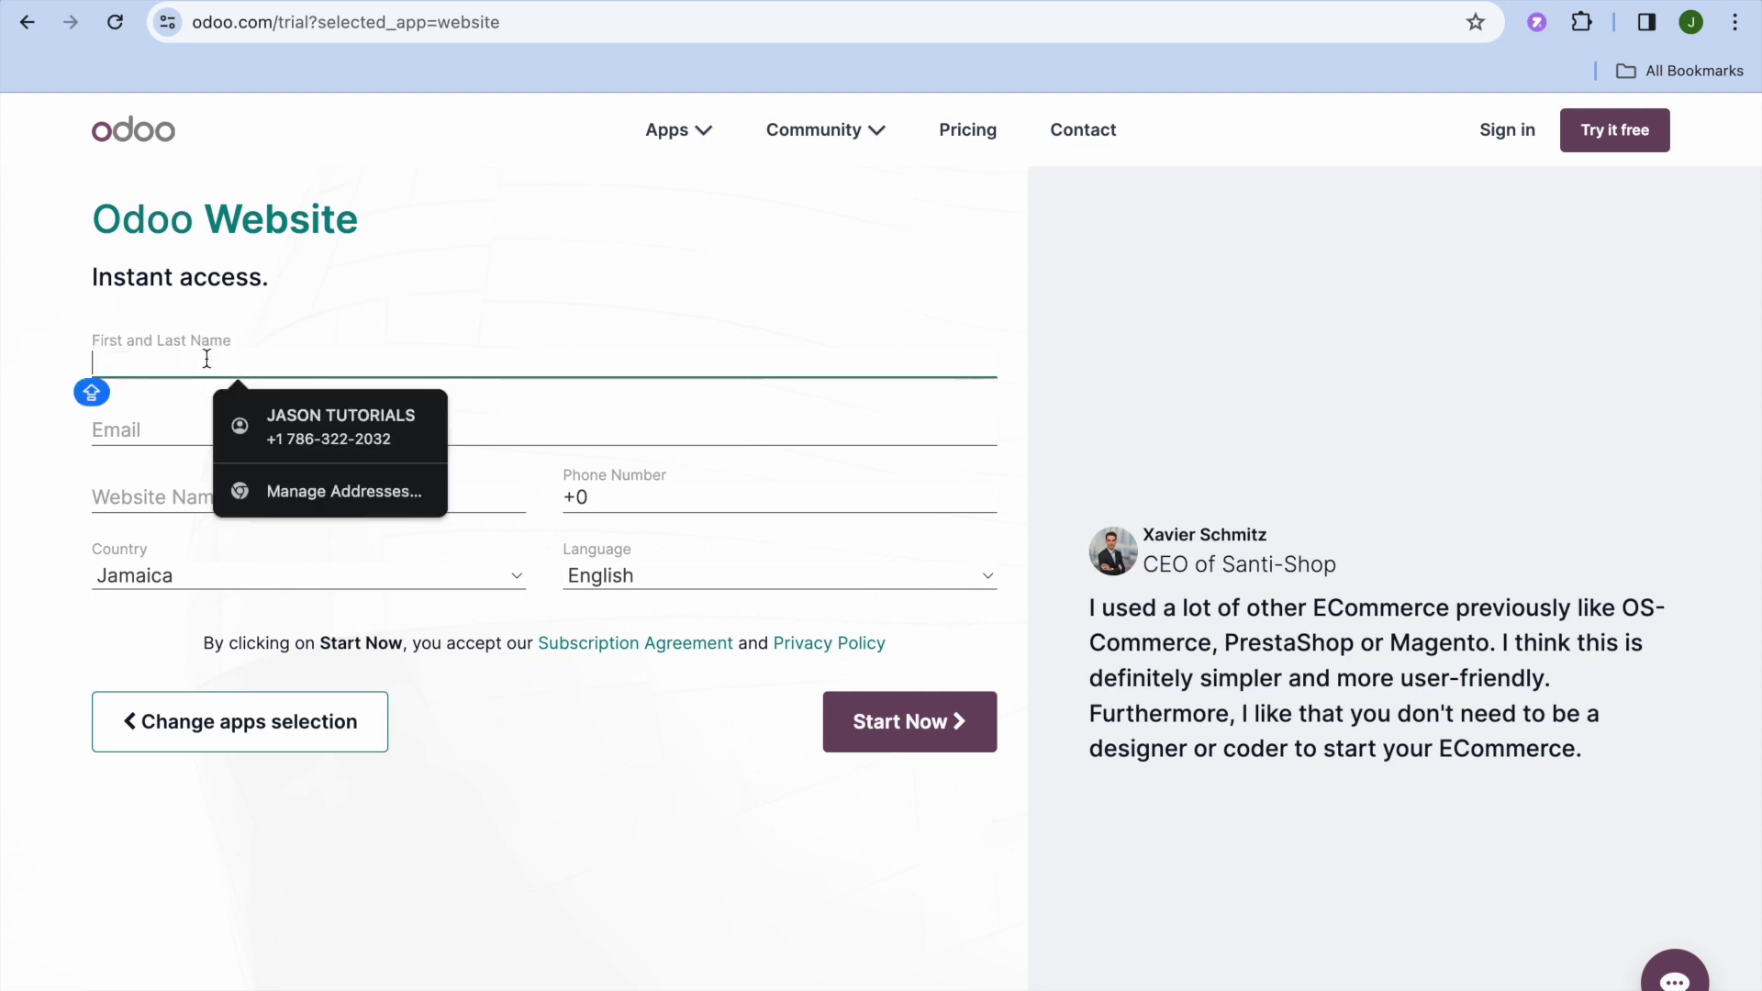
click(55, 440)
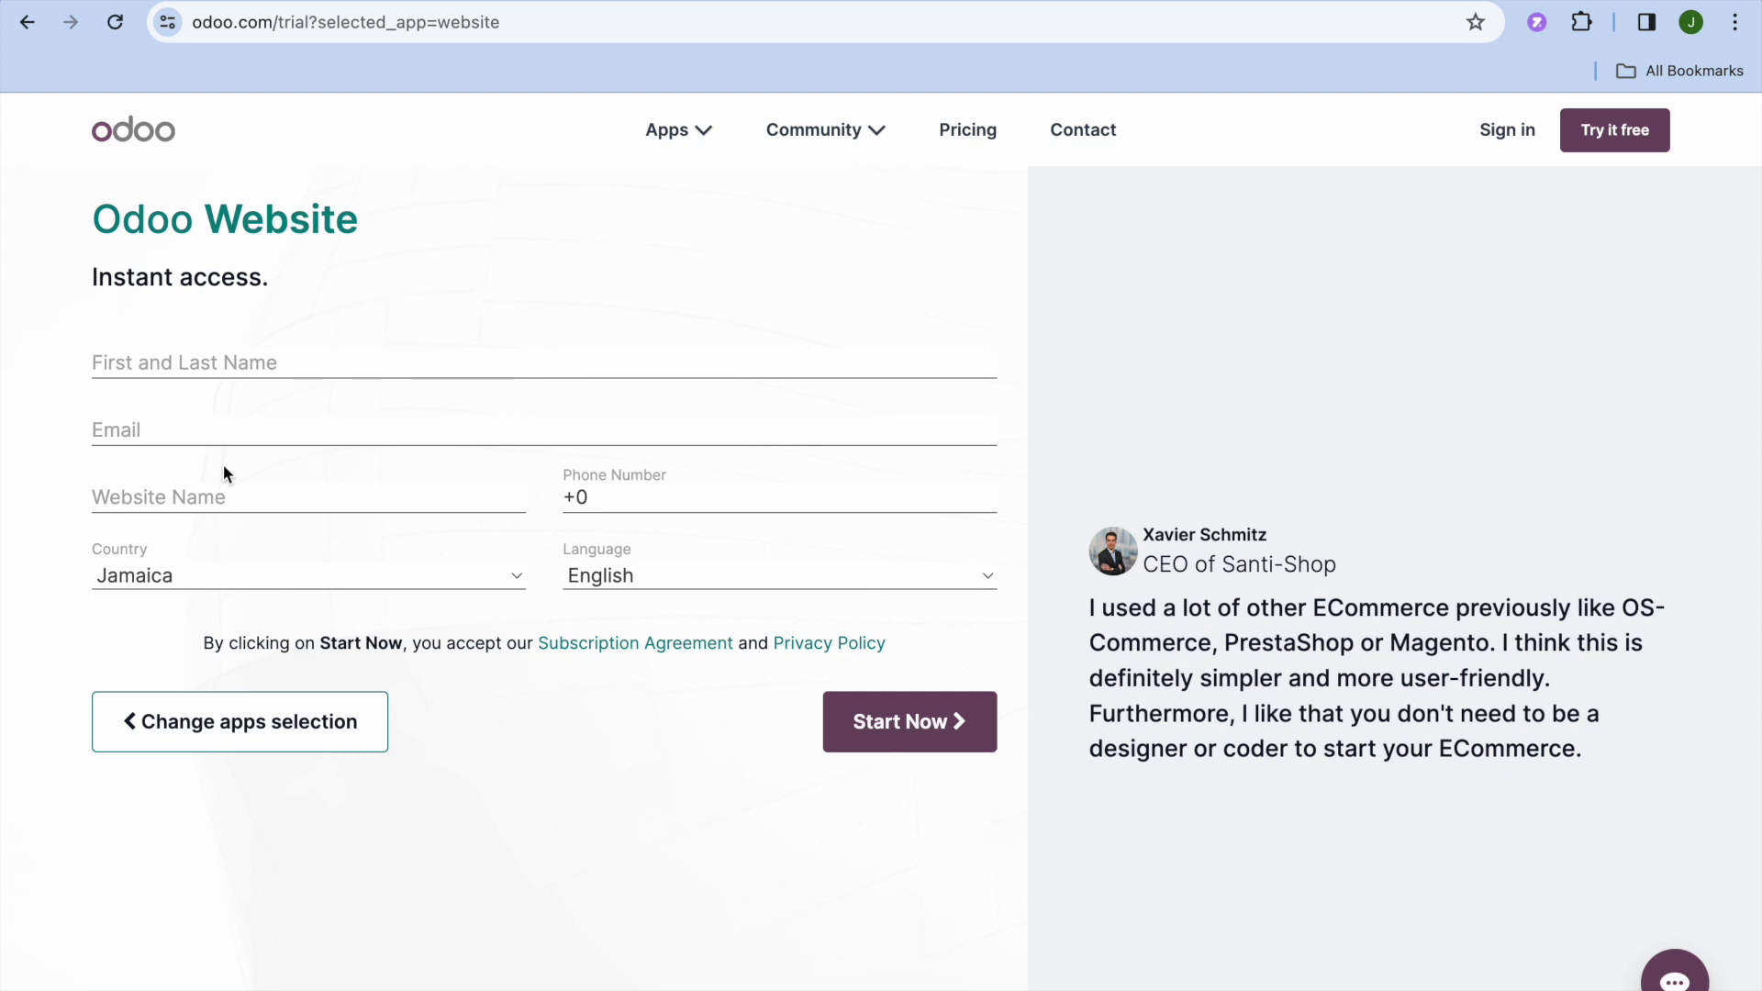
click(235, 354)
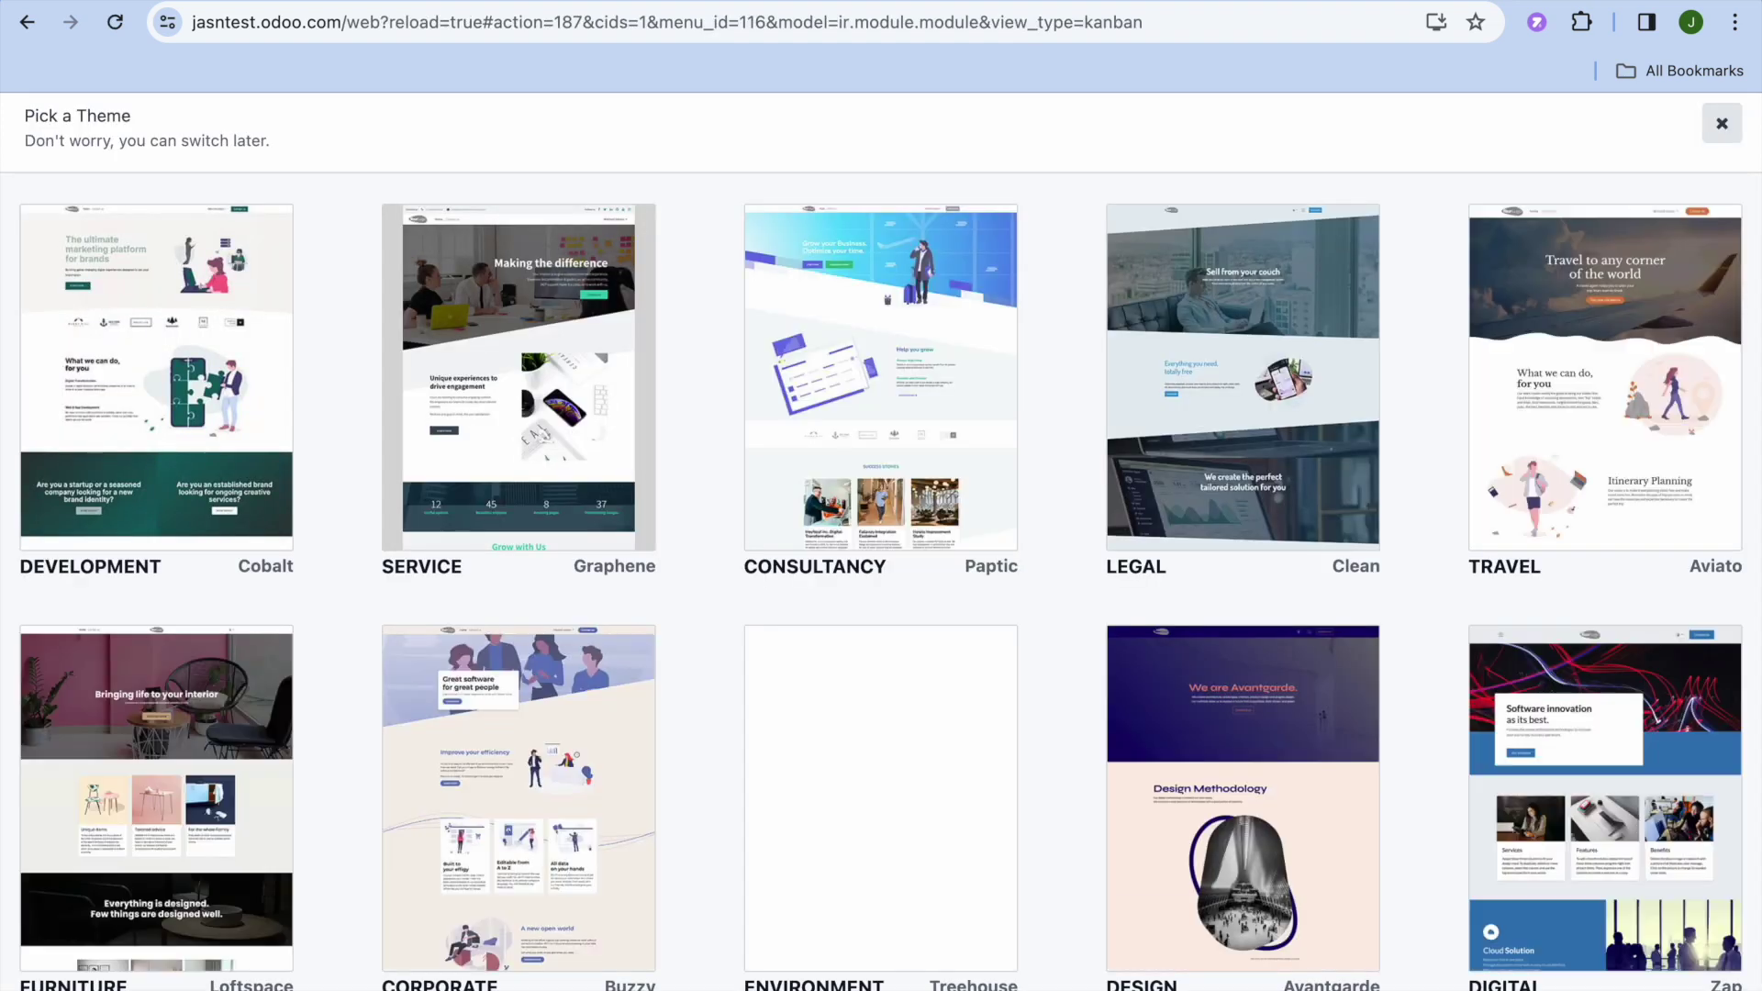
- Browse the theme gallery and apply the Real Estate theme to the site
mouse_move(826, 474)
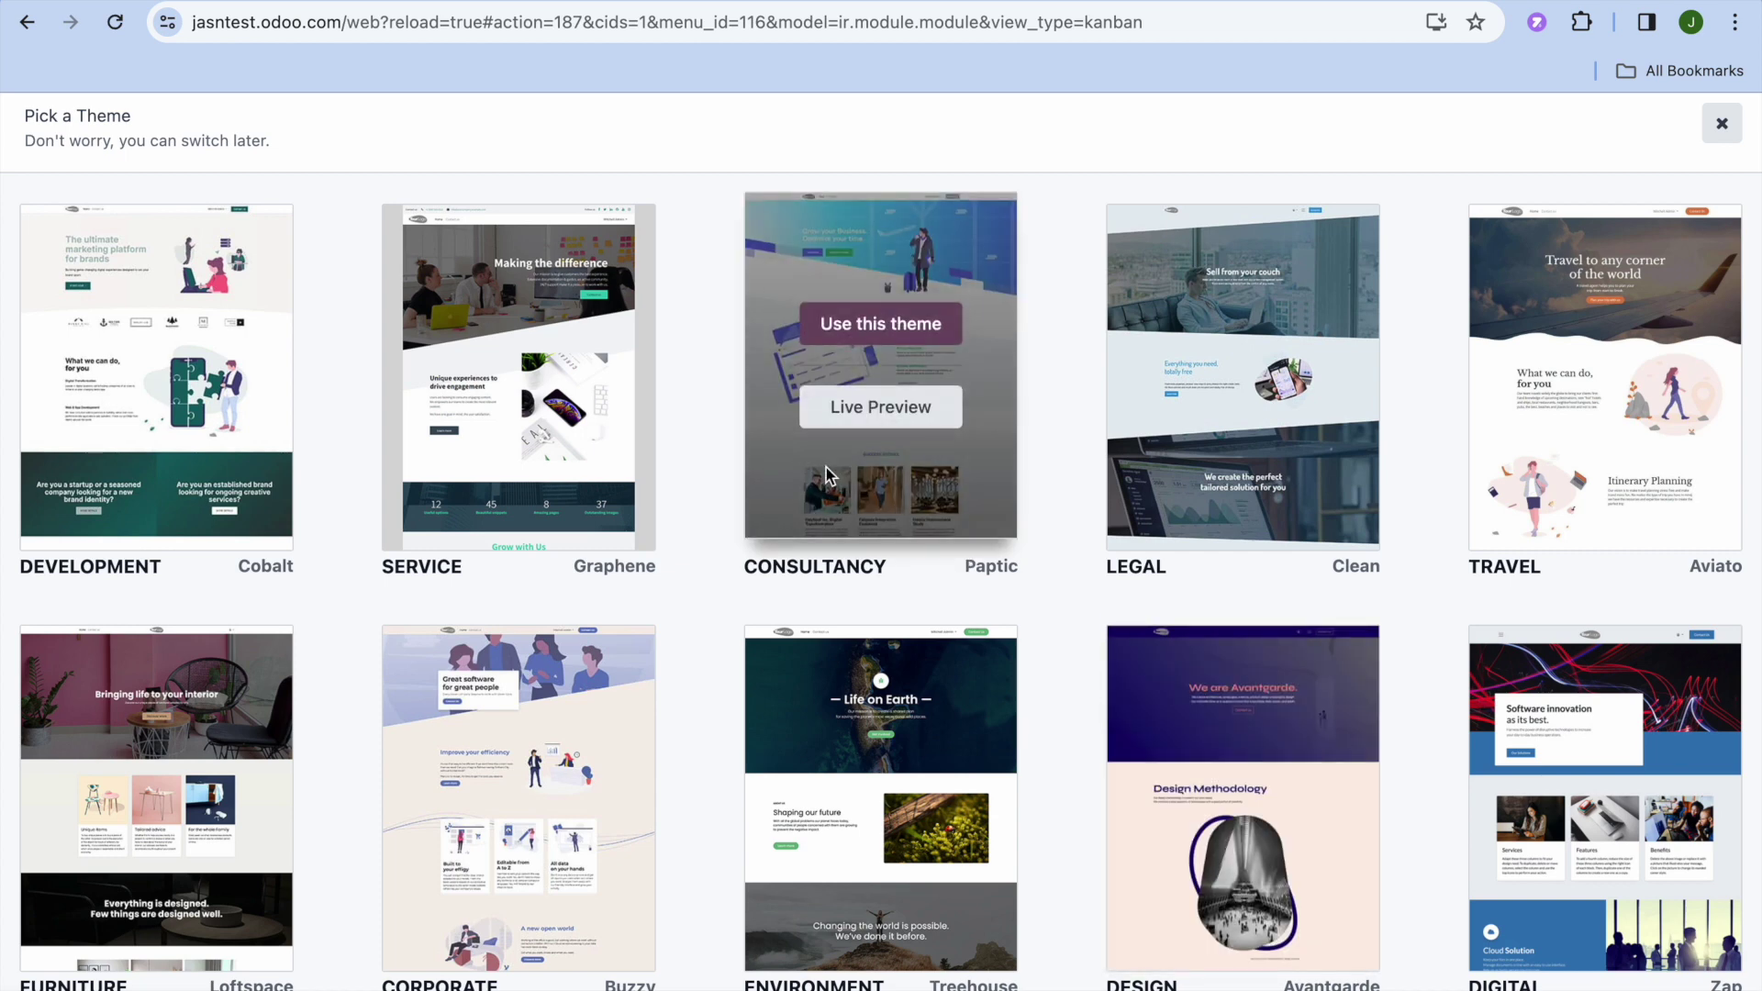
mouse_move(615, 461)
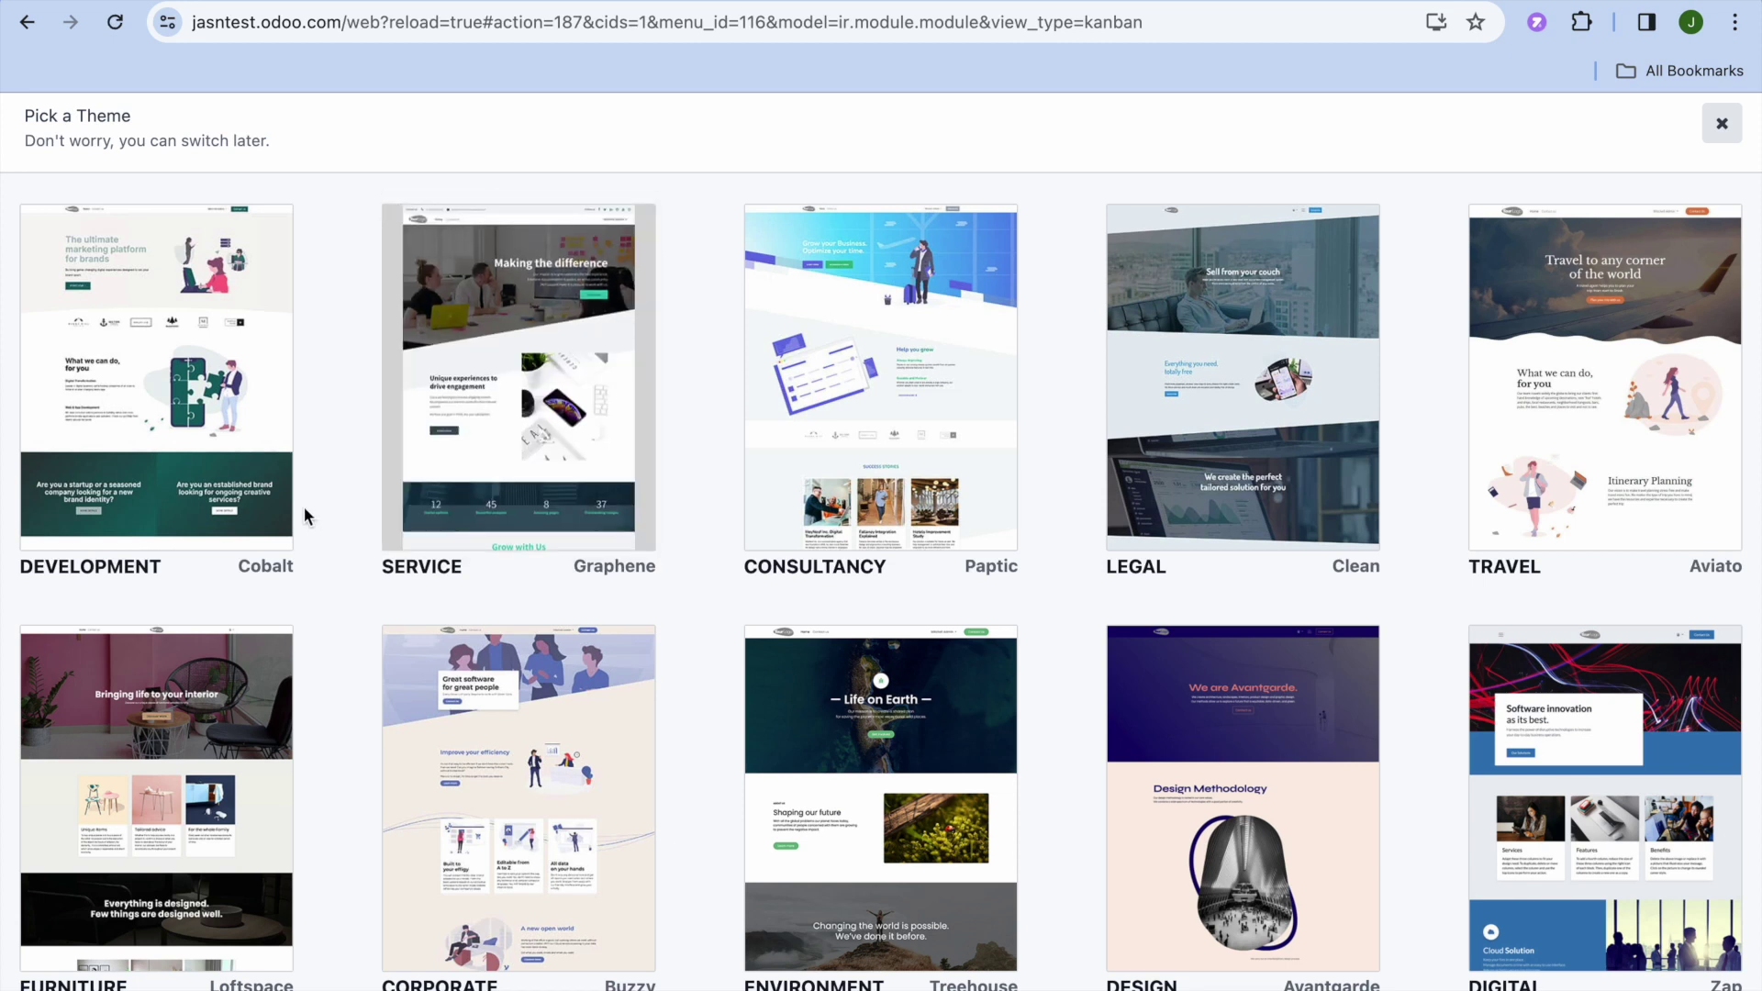
mouse_move(570, 492)
mouse_move(839, 524)
scroll(1276, 576, down, 6)
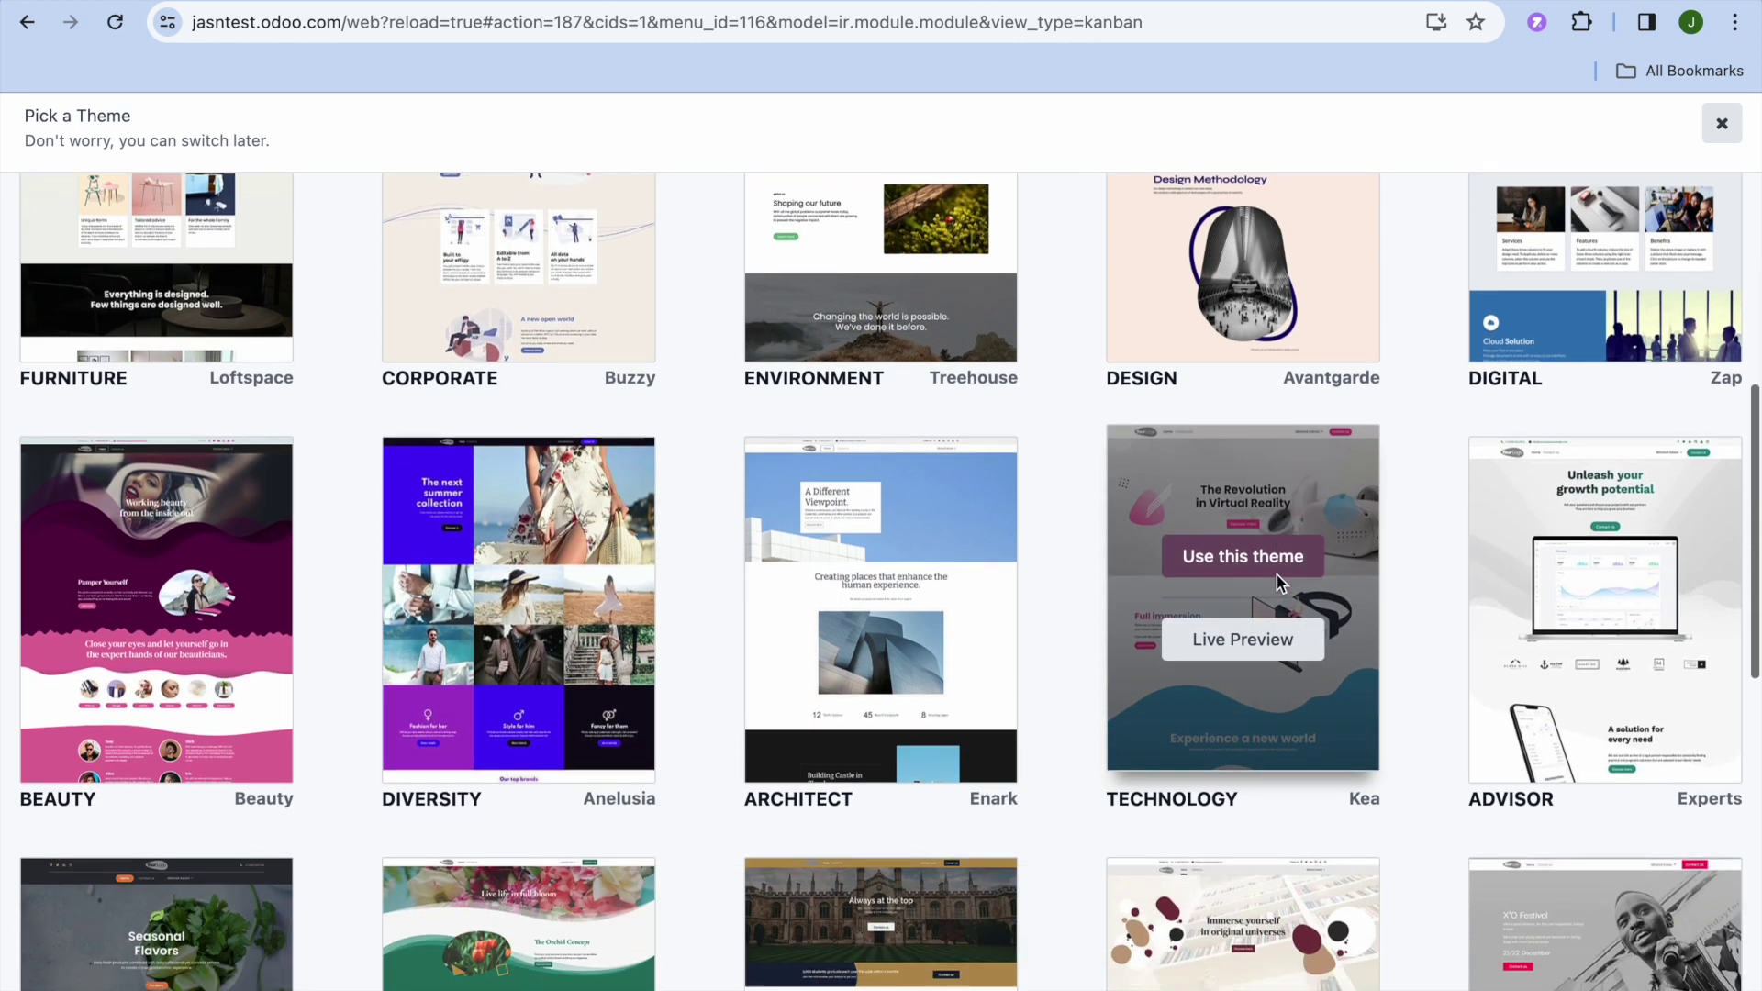
scroll(1278, 584, down, 10)
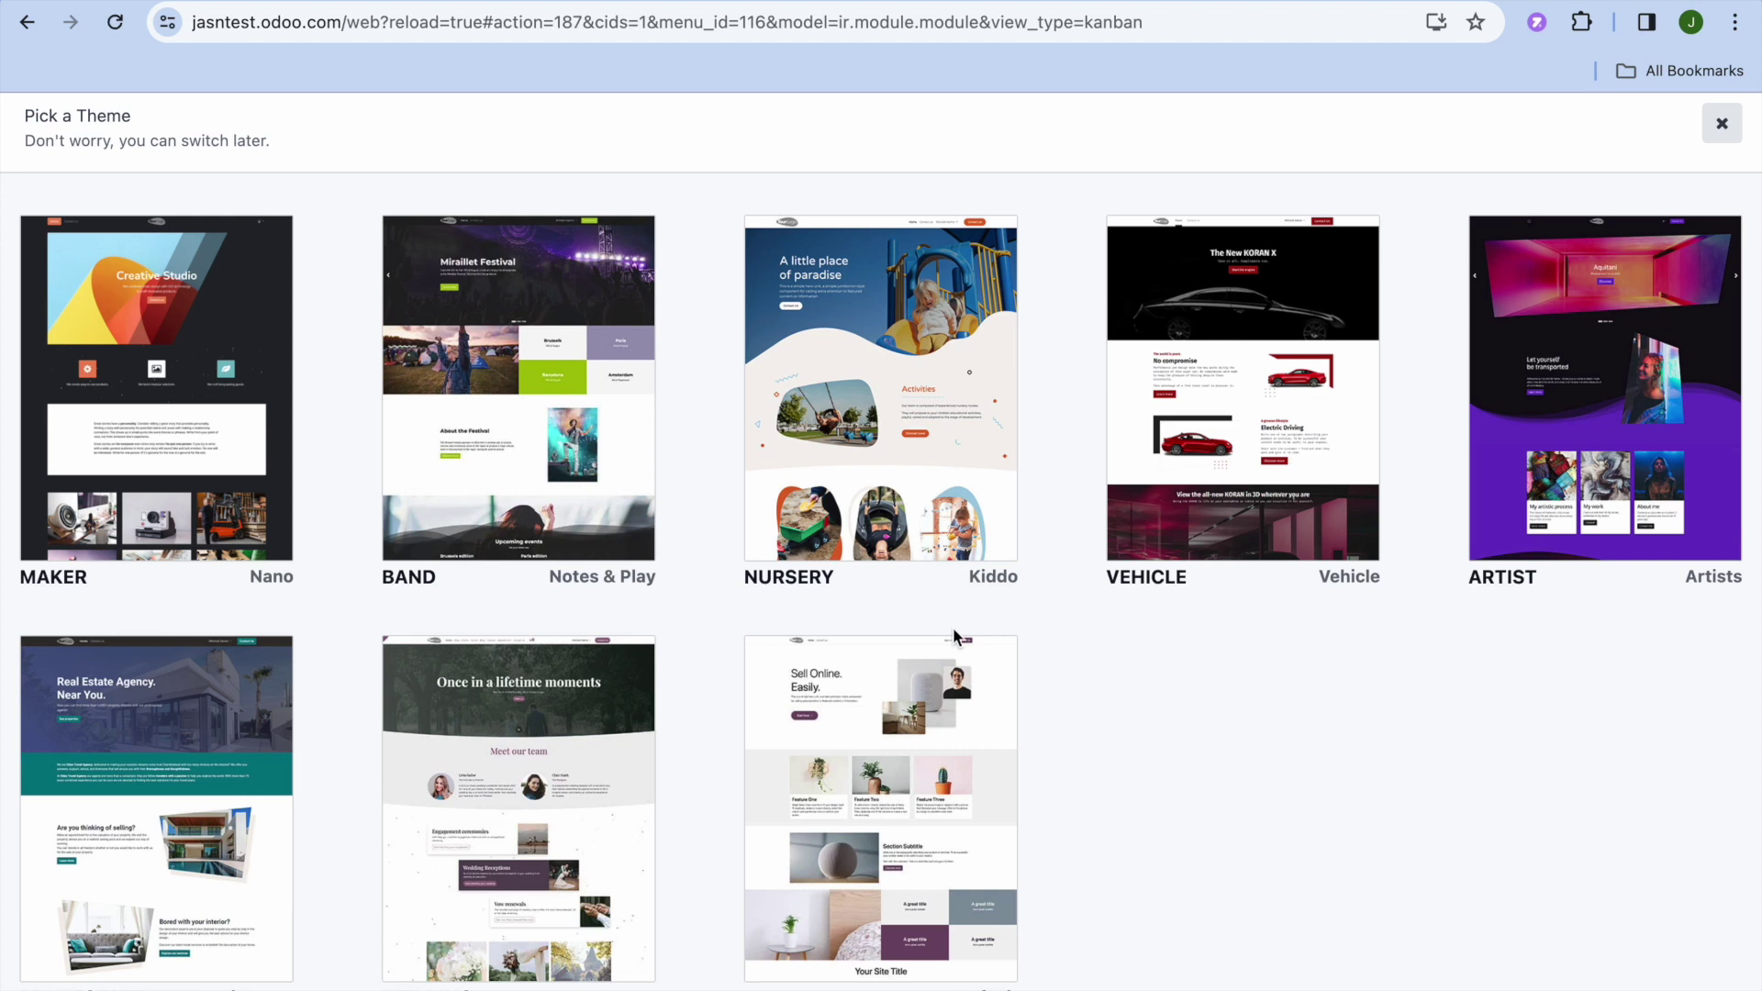
mouse_move(162, 785)
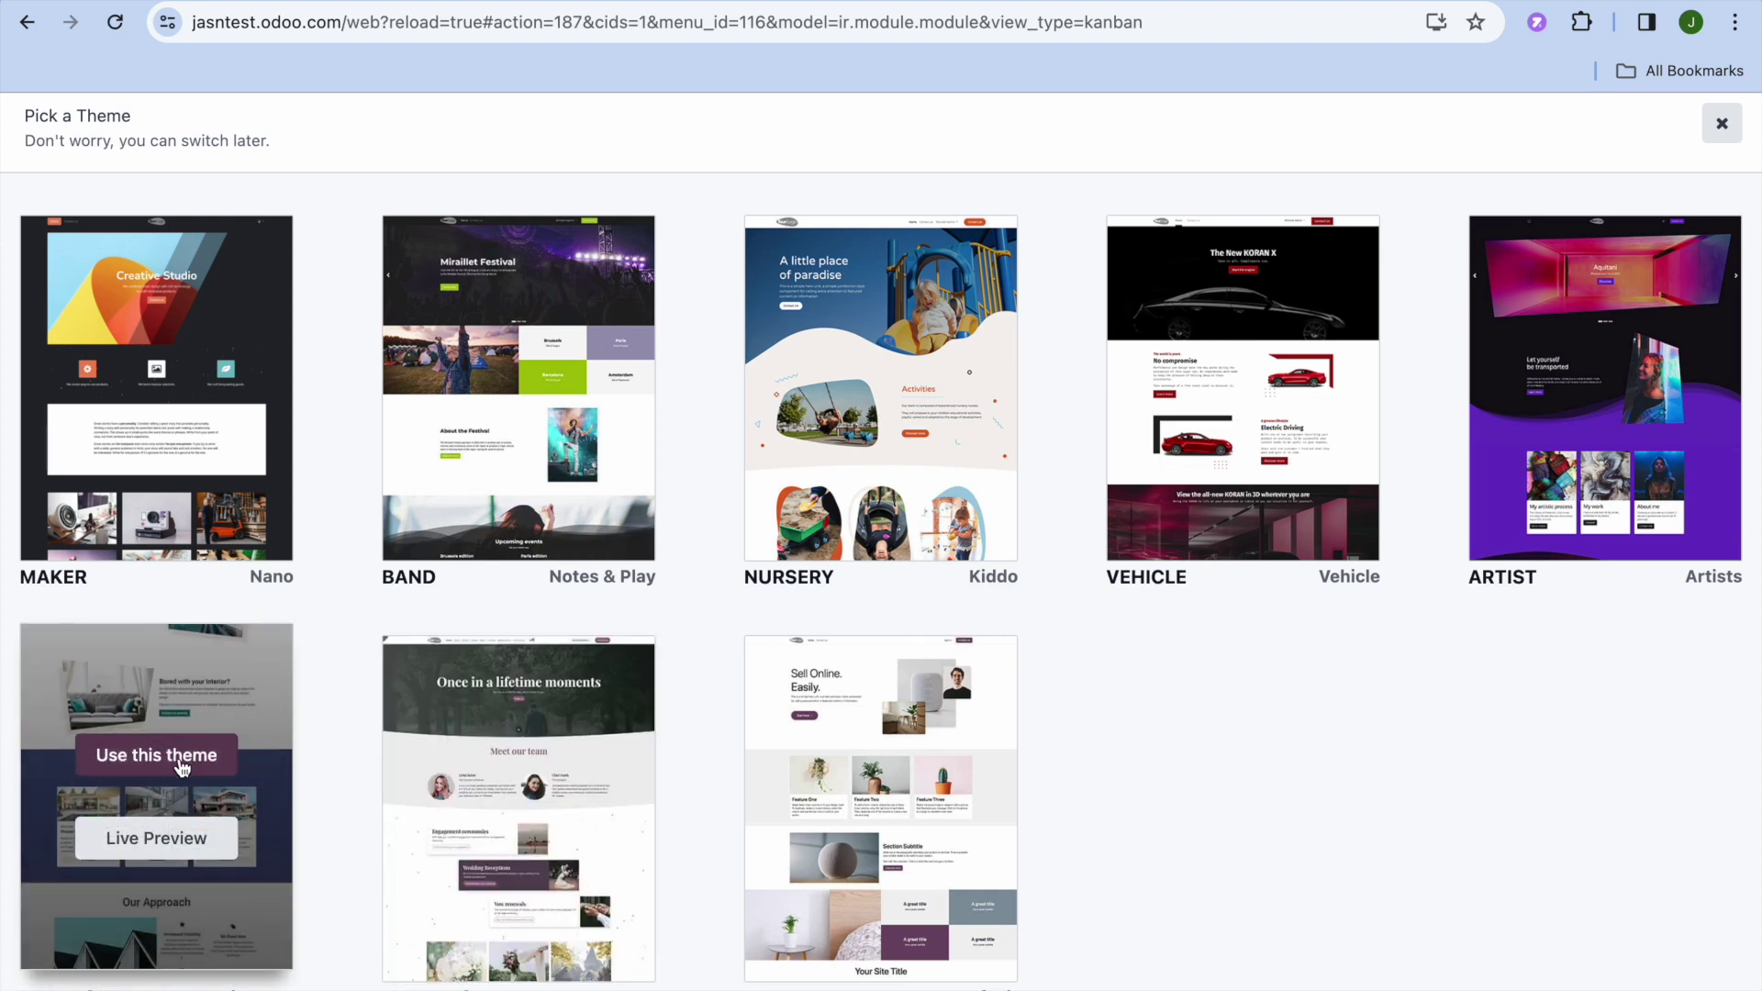
click(182, 766)
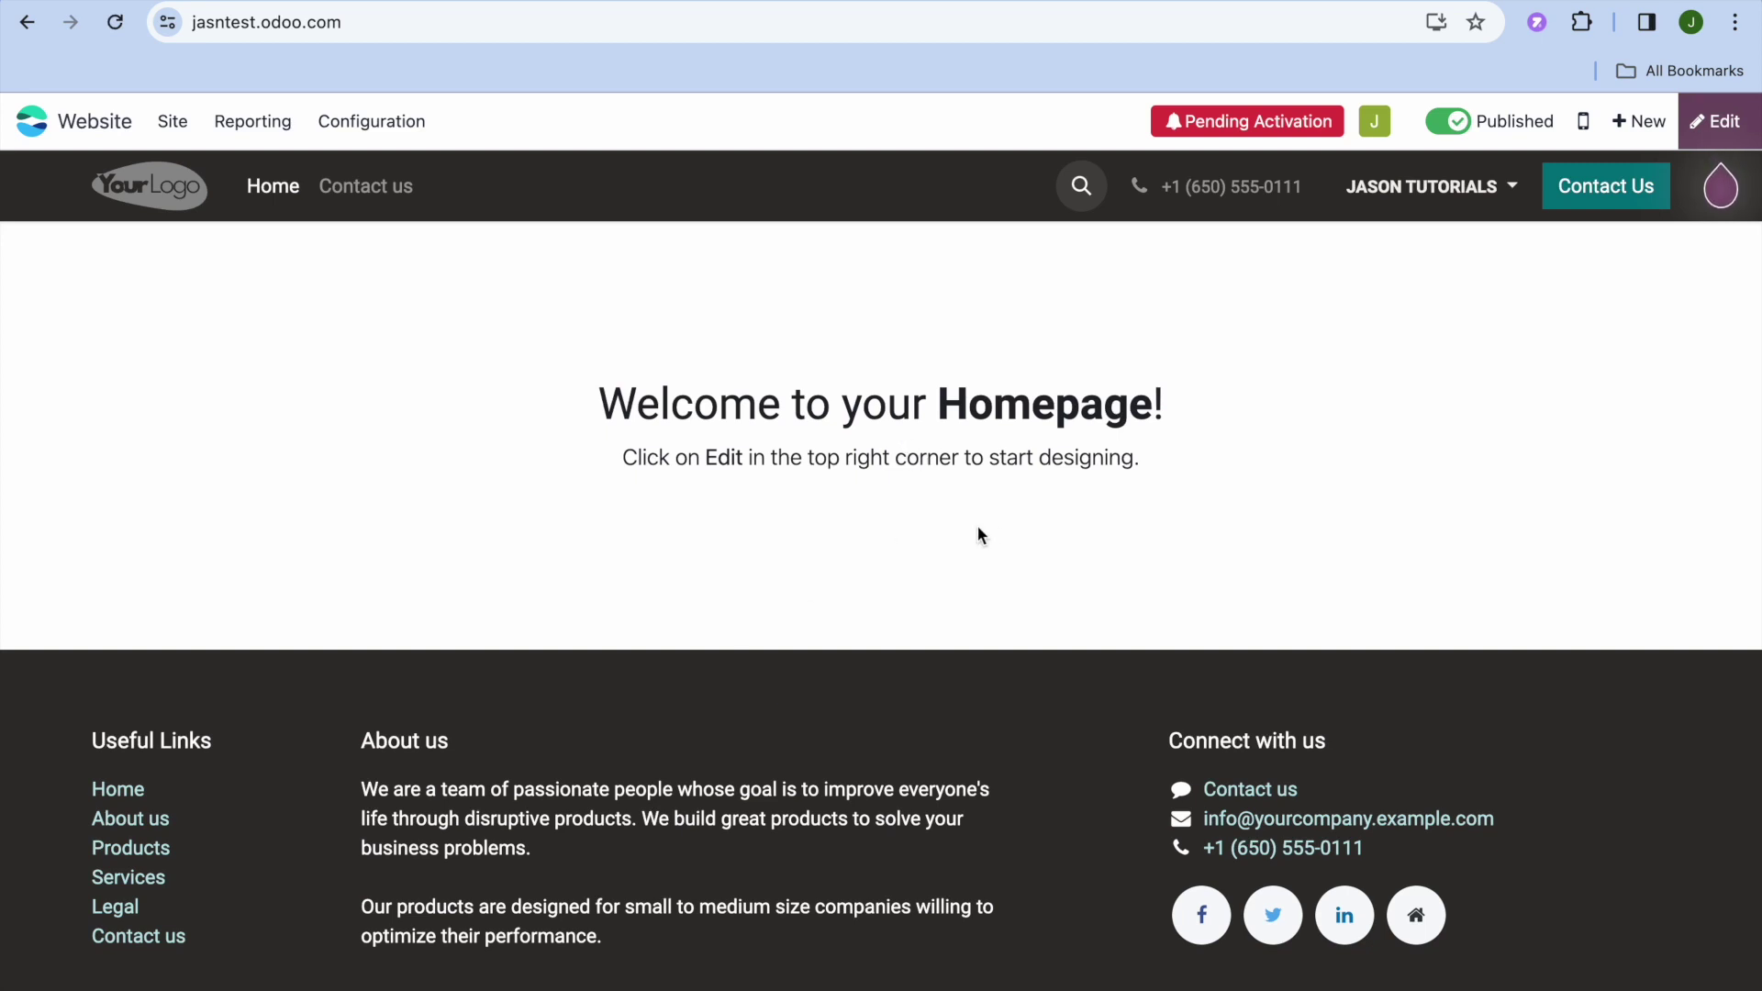
- Put the new homepage into edit mode
scroll(979, 535, down, 2)
scroll(980, 535, up, 2)
click(1720, 129)
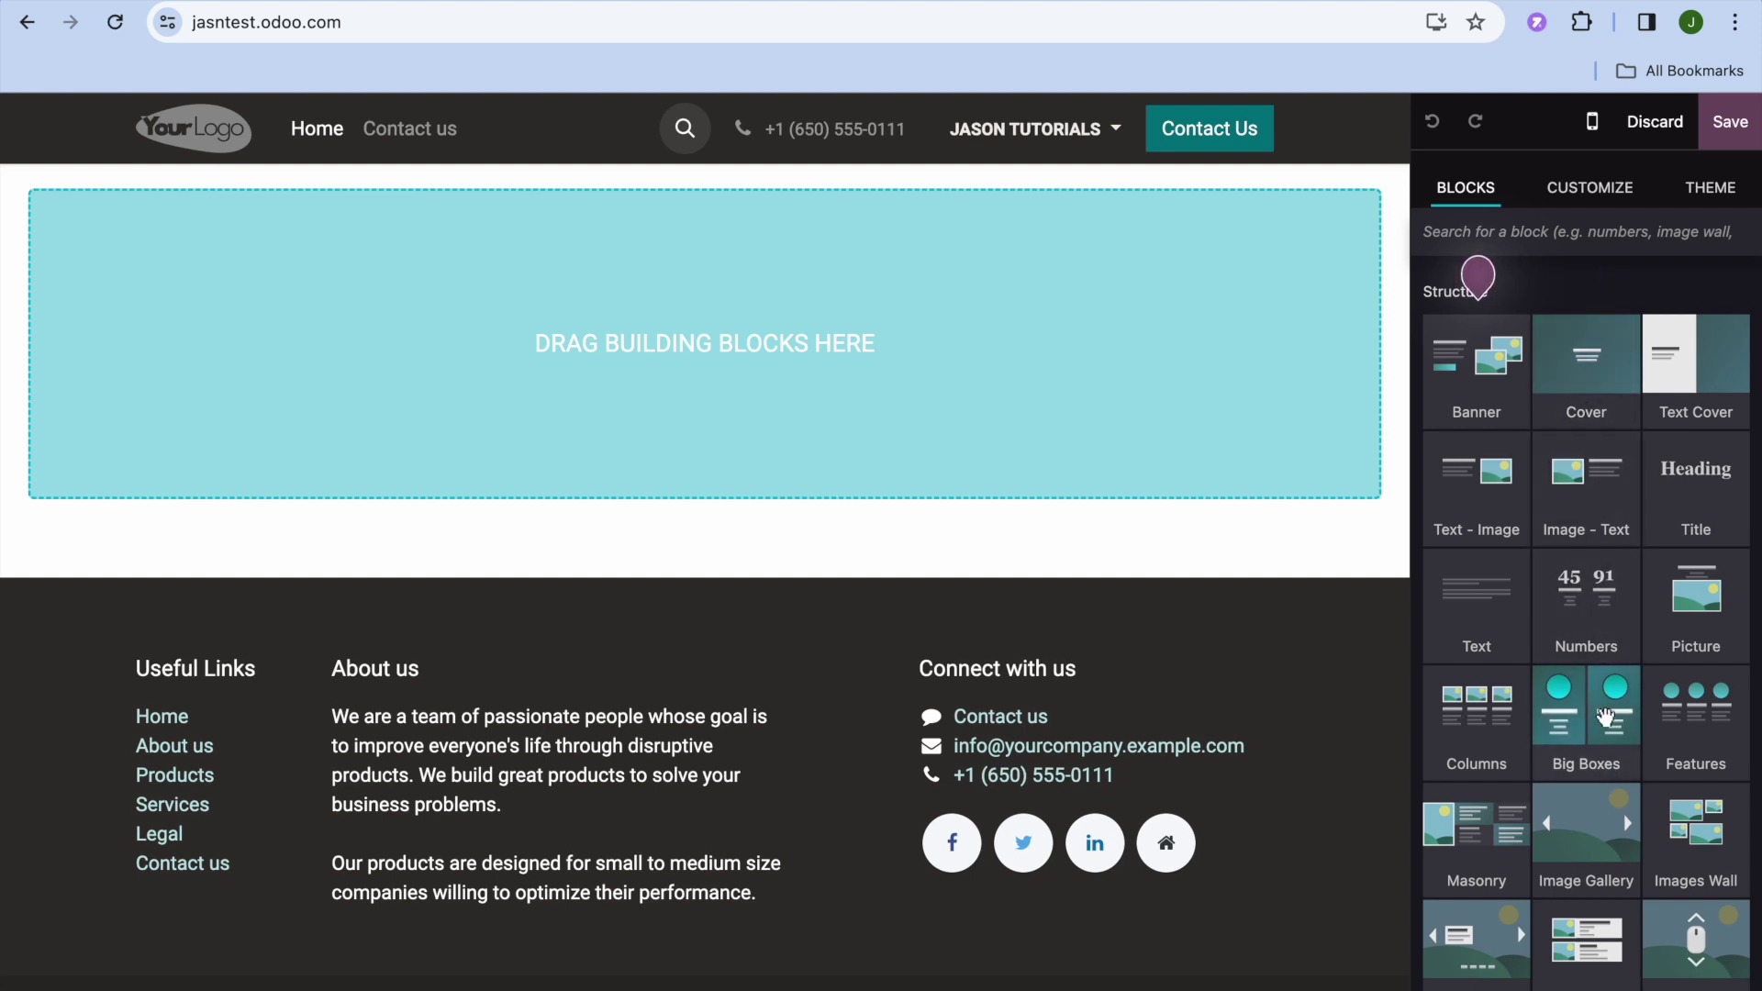
- Drag the Banner block onto the empty homepage
mouse_move(1498, 415)
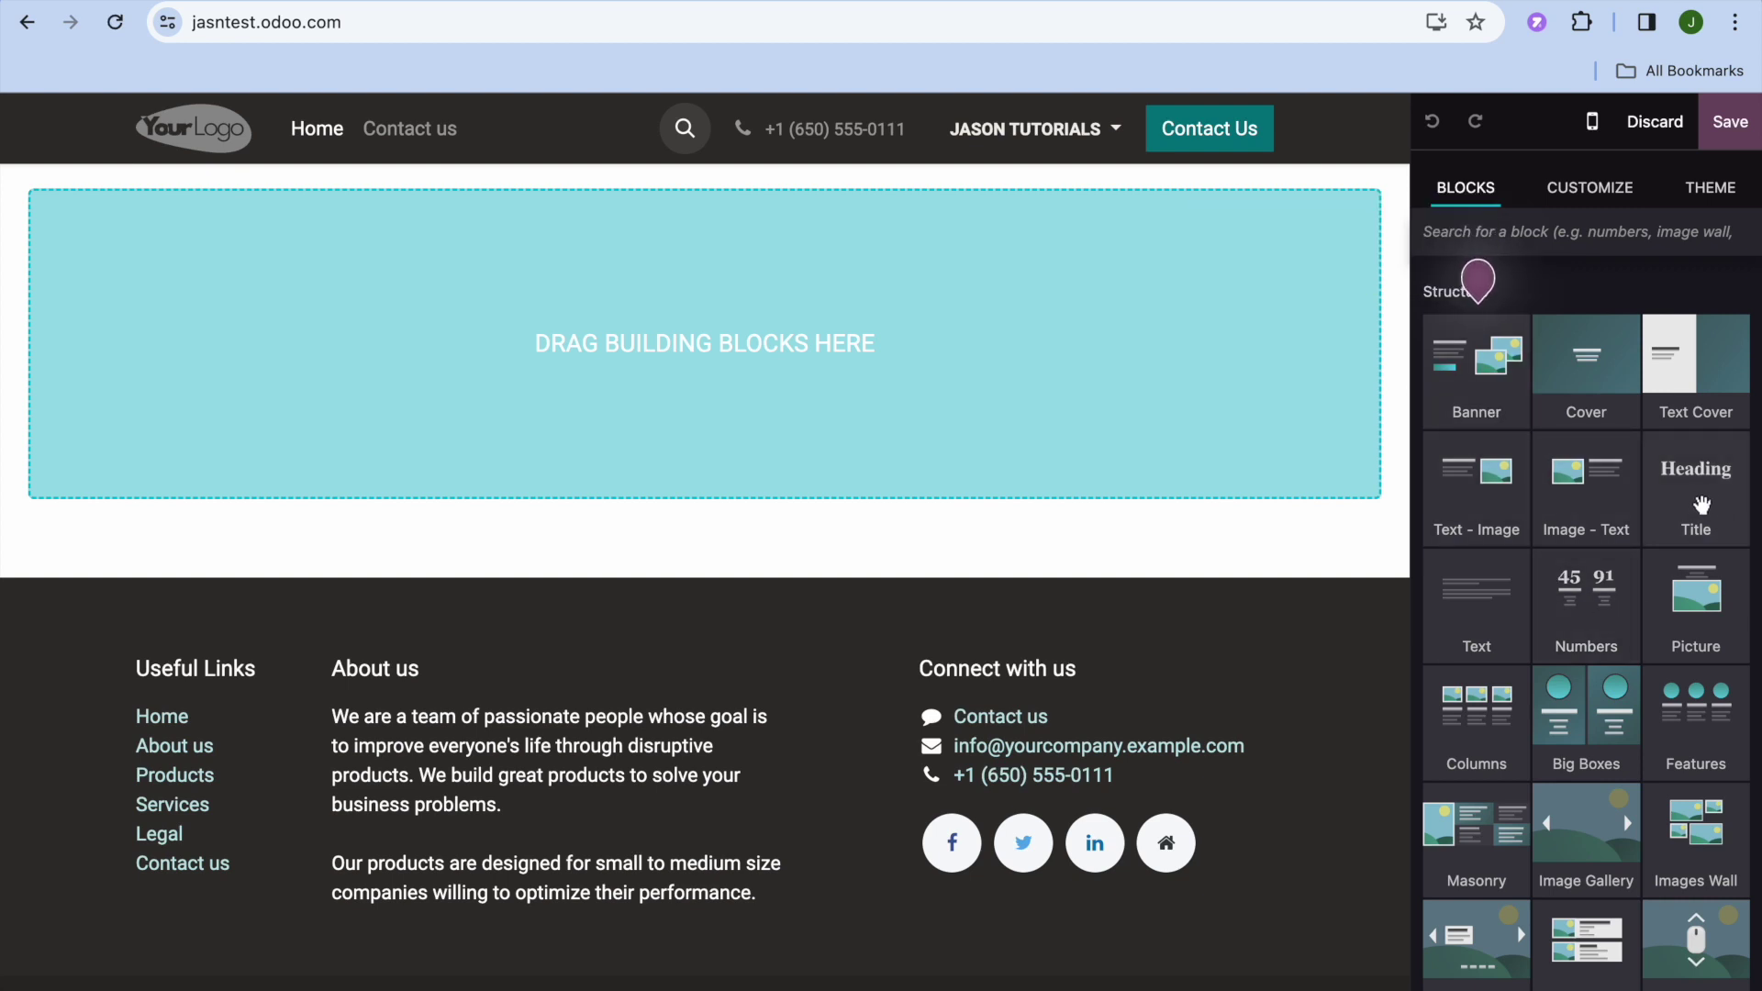
scroll(1586, 730, down, 5)
scroll(1586, 729, down, 10)
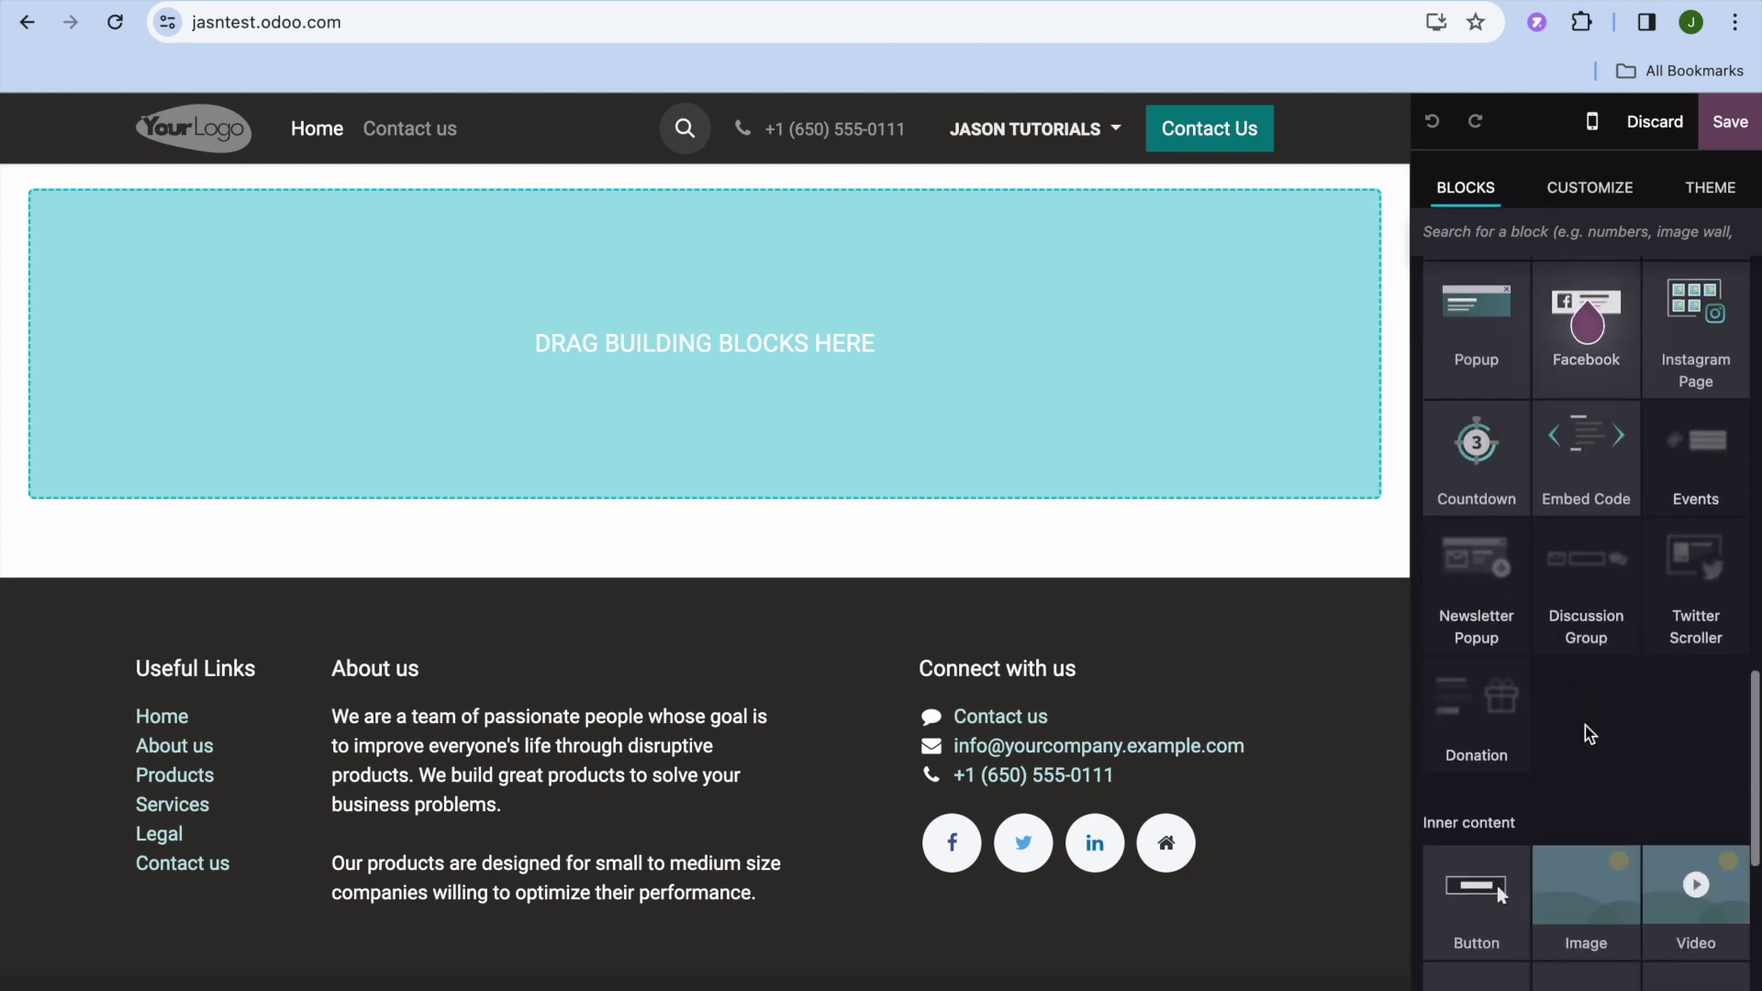
scroll(1586, 730, down, 4)
scroll(1586, 730, up, 15)
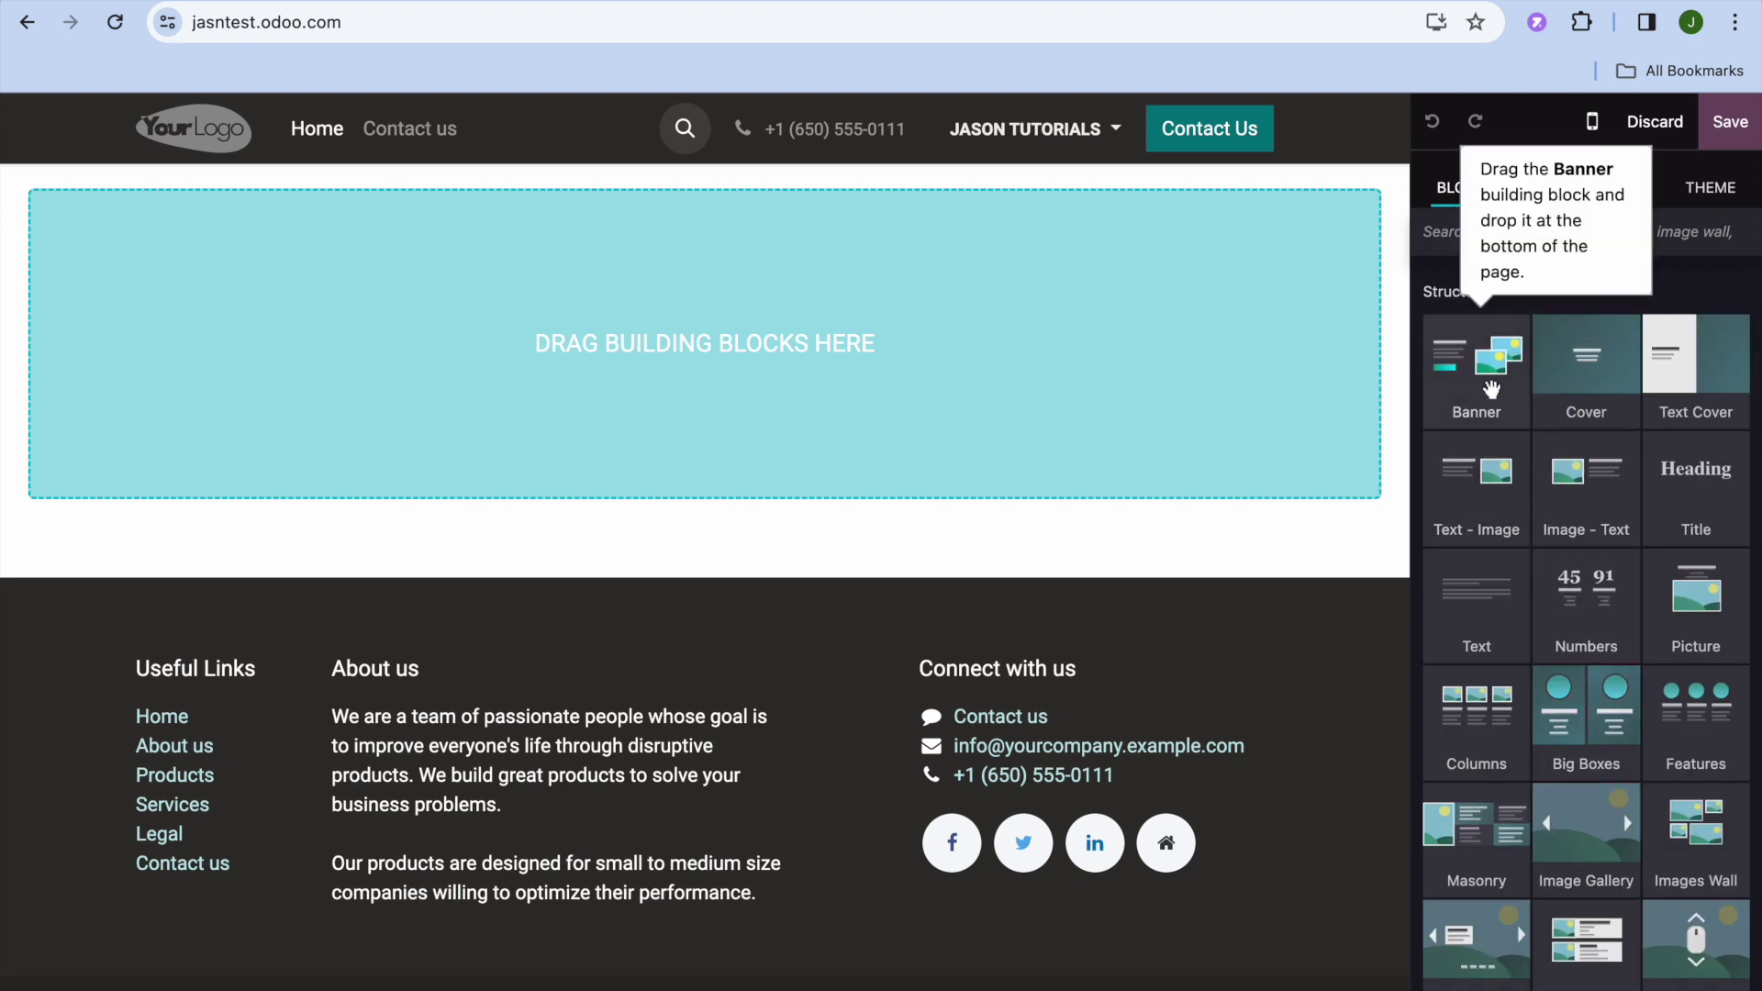
drag(1491, 389, 927, 302)
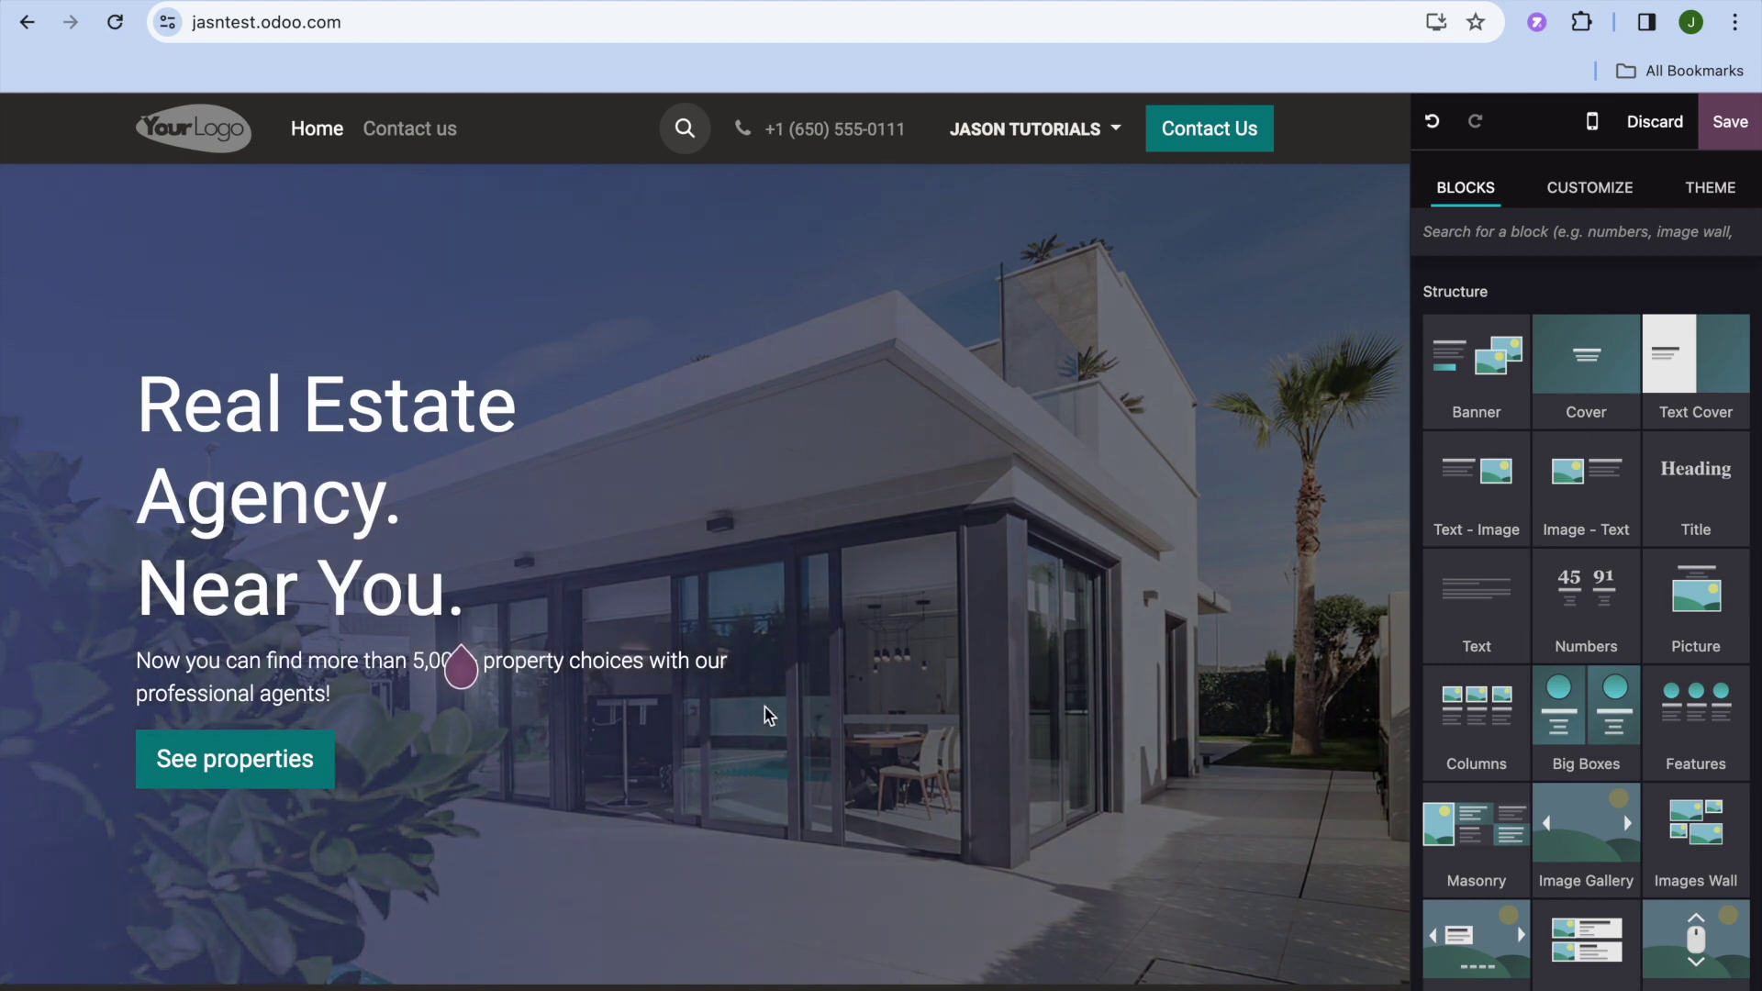
- Select the 'Real Estate Agency. Near You.' banner to show its Customize options
scroll(768, 712, down, 4)
scroll(766, 706, up, 4)
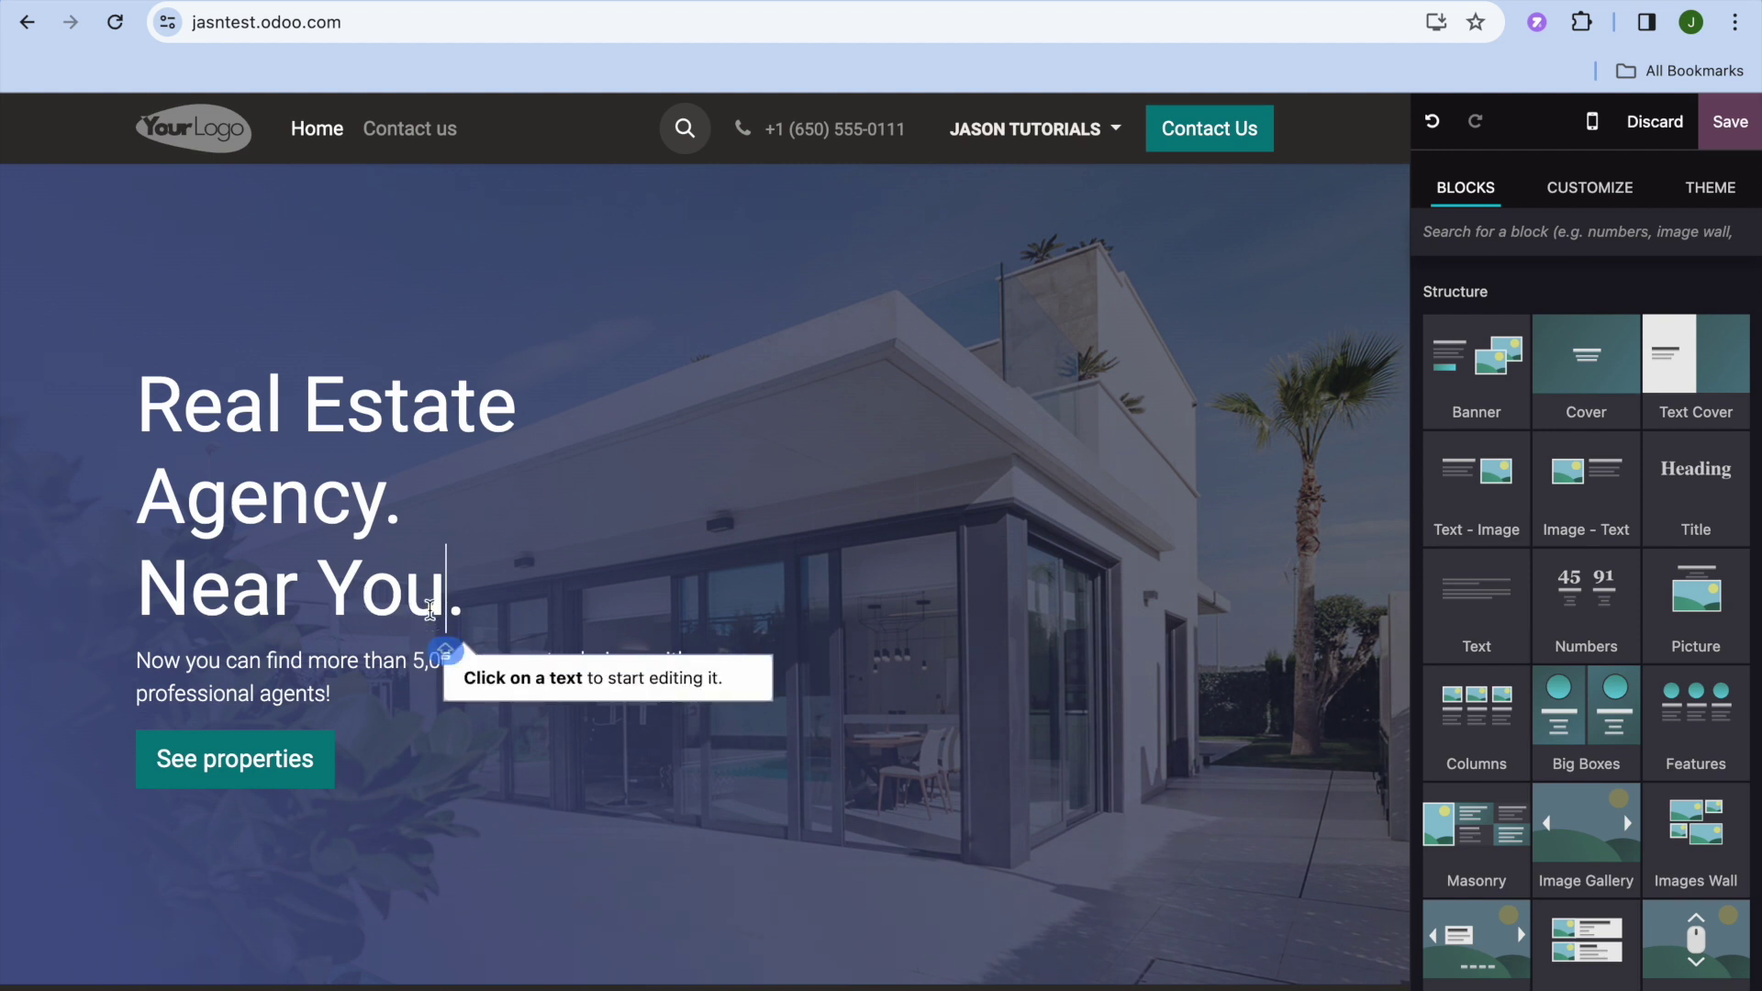
triple_click(430, 613)
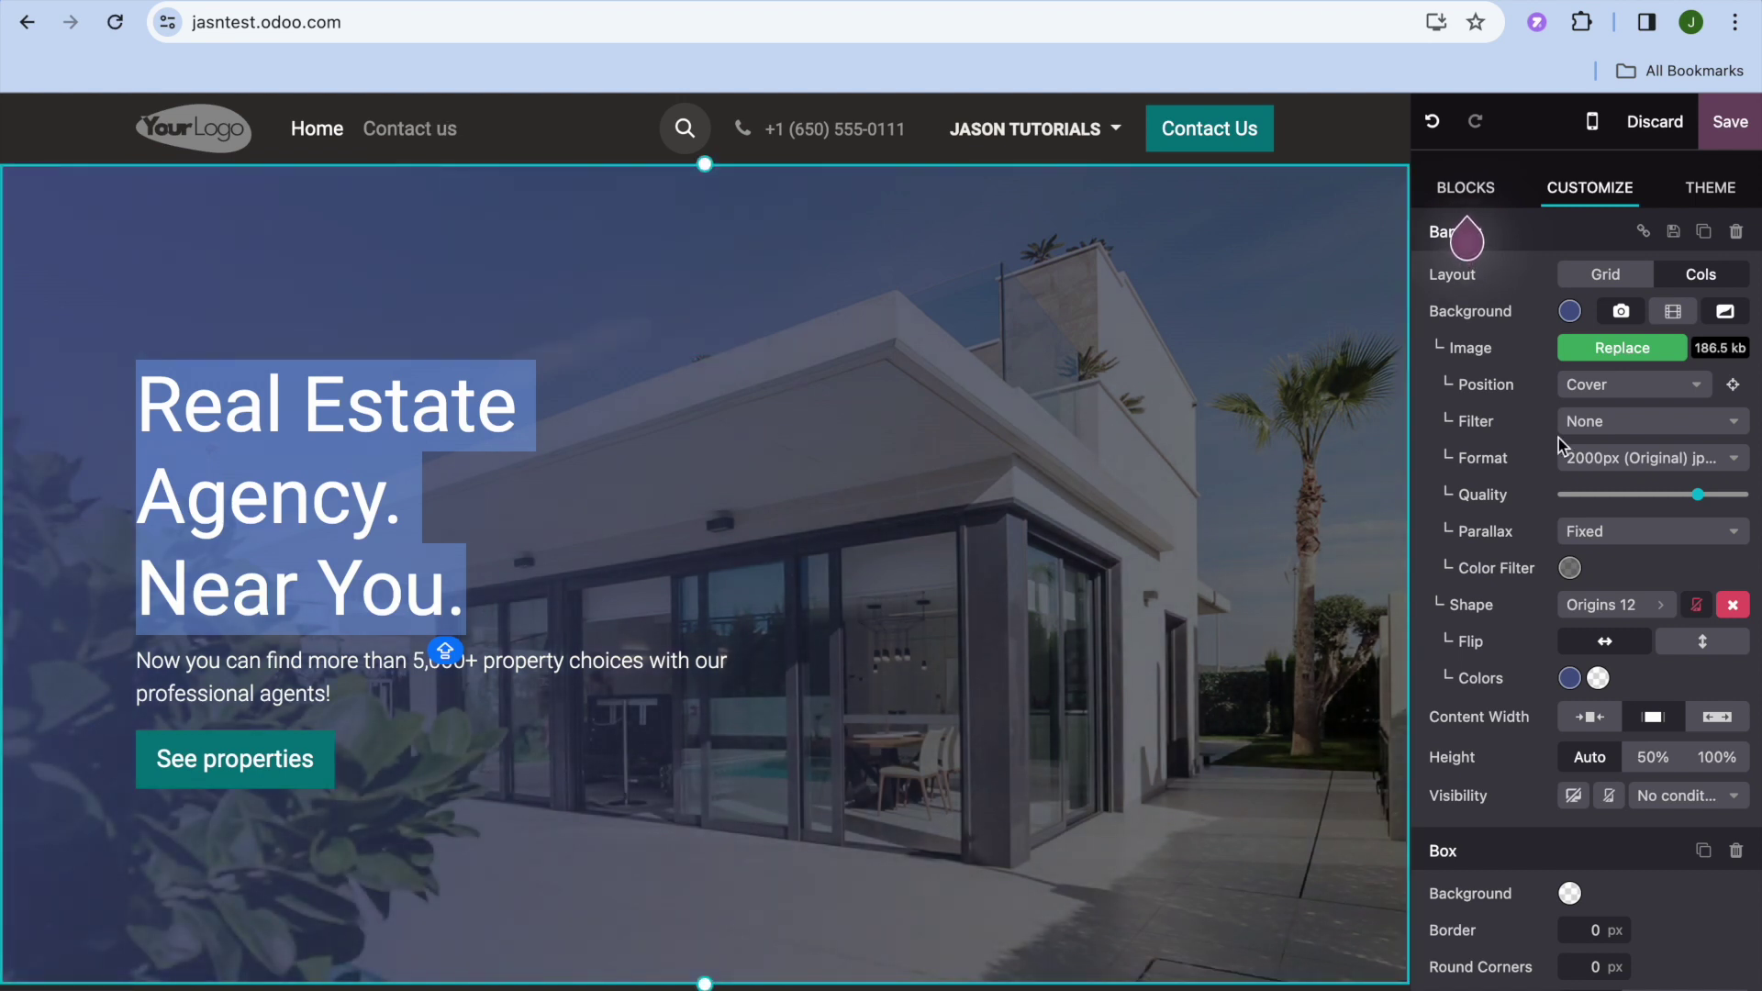
scroll(1559, 438, down, 5)
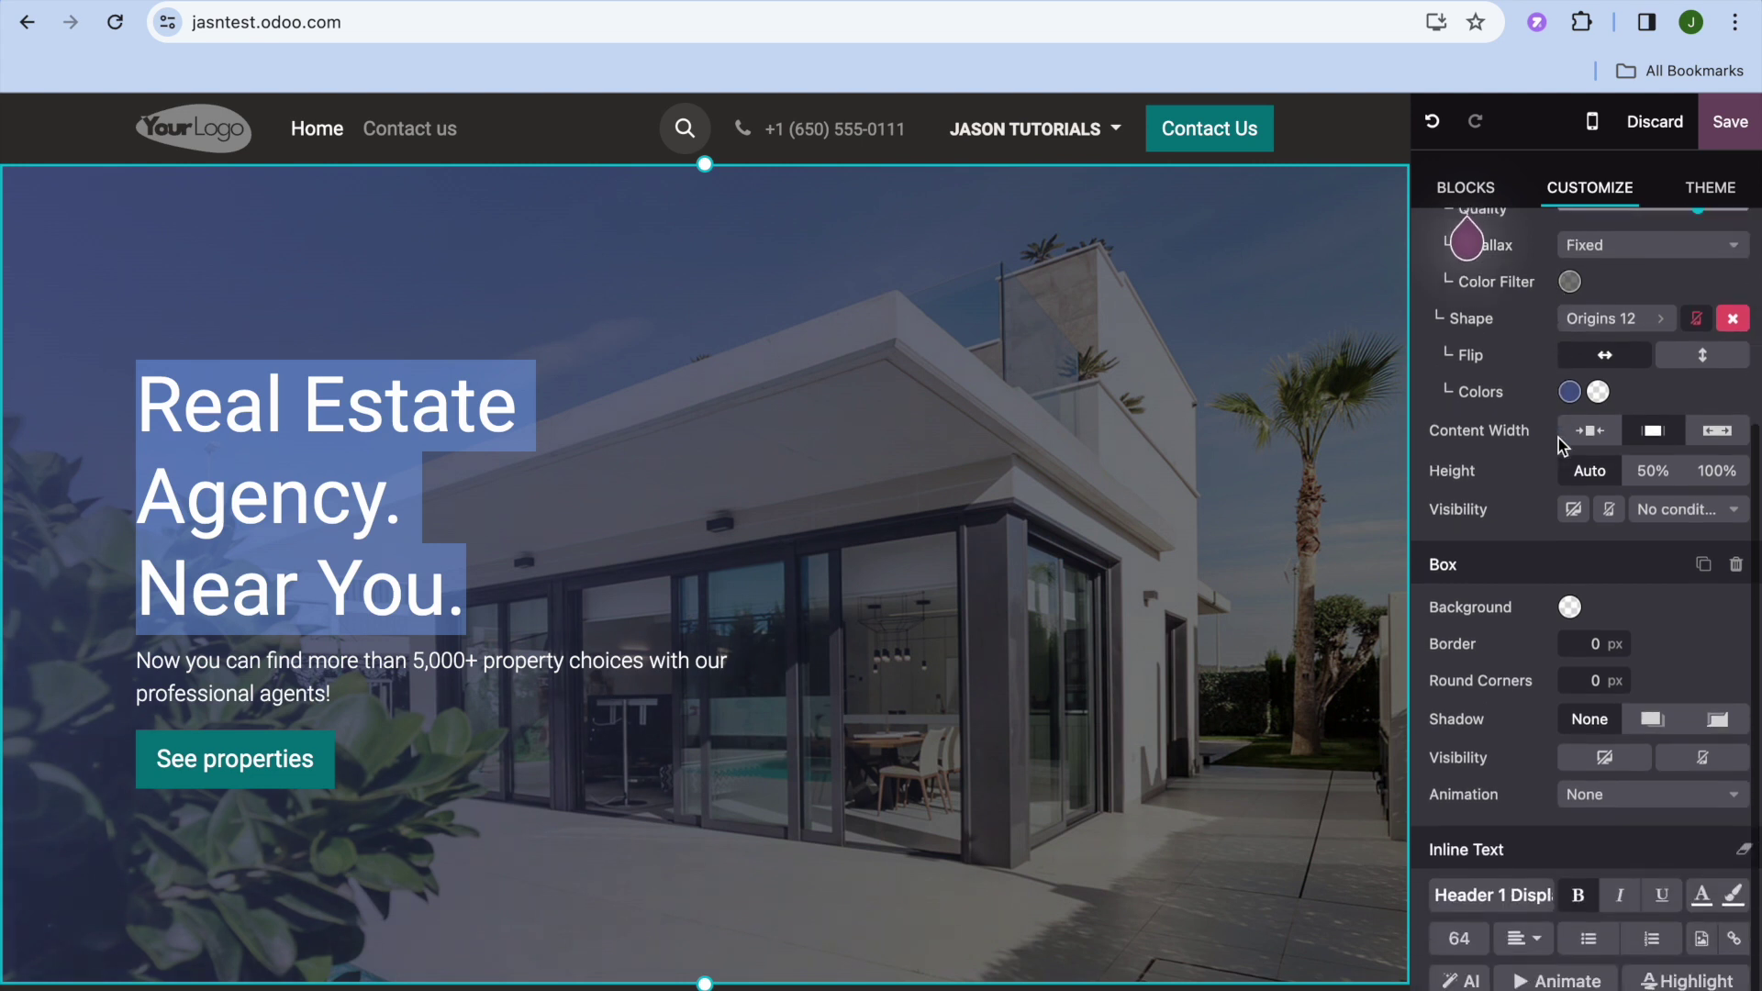
scroll(1560, 446, up, 5)
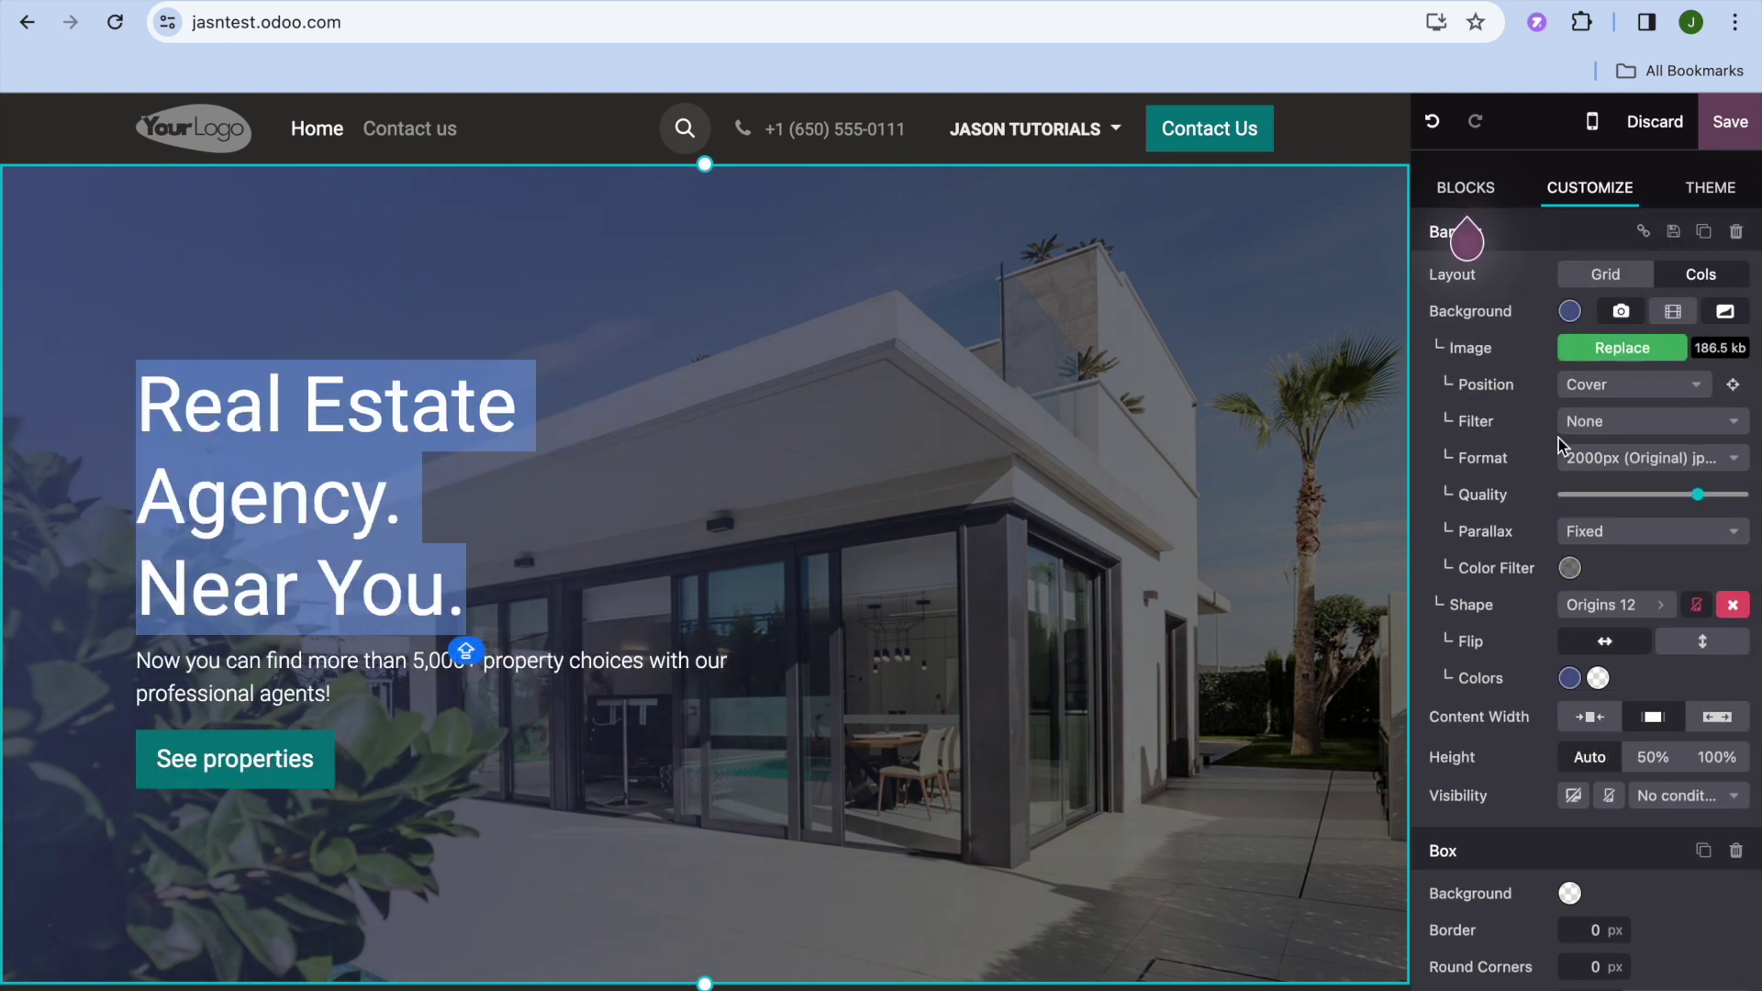
click(1494, 191)
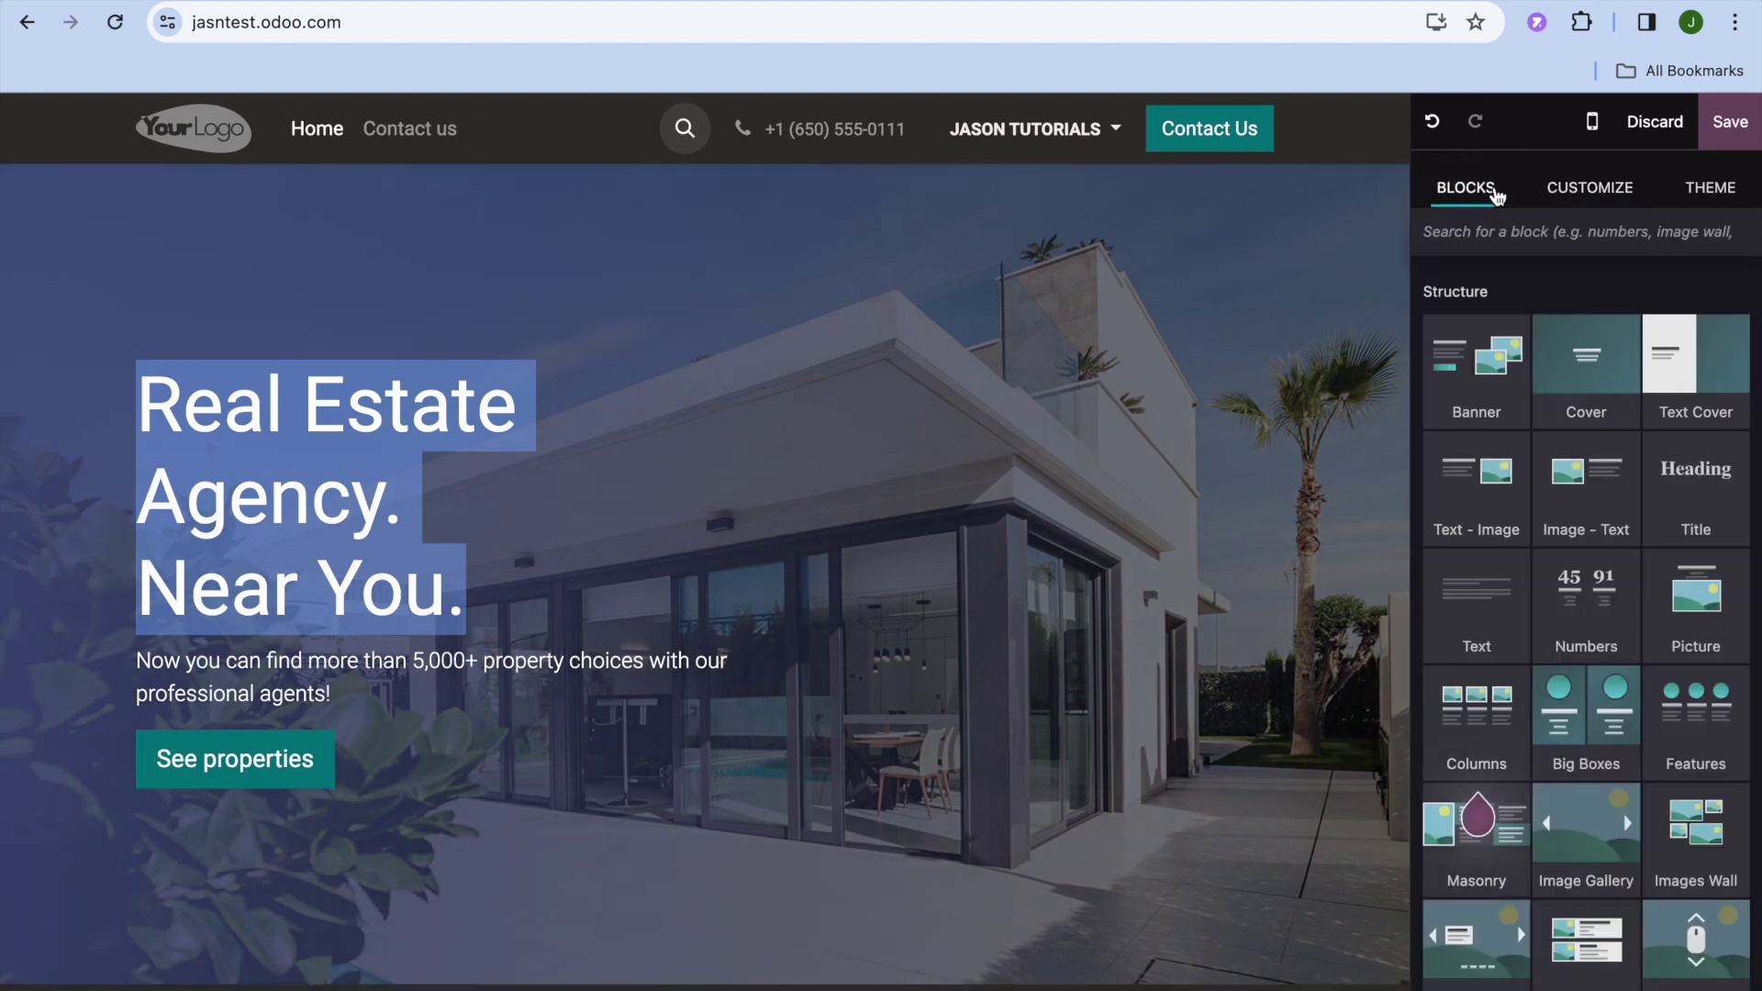
click(1561, 197)
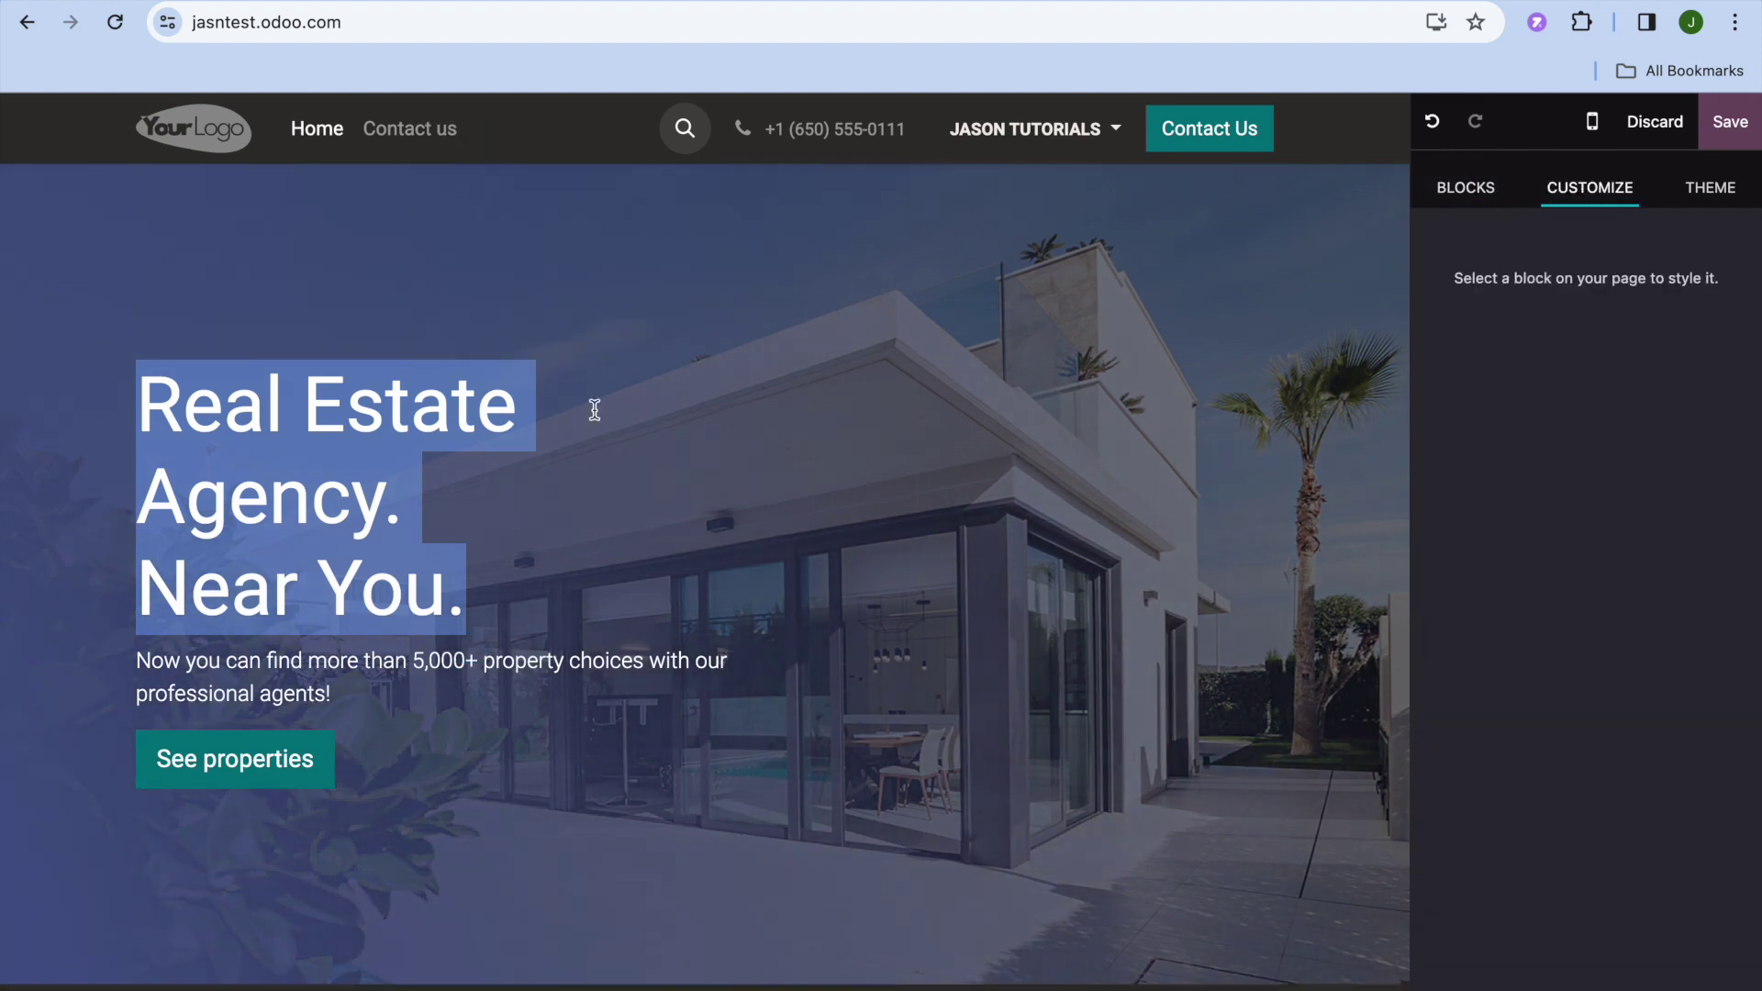
click(400, 503)
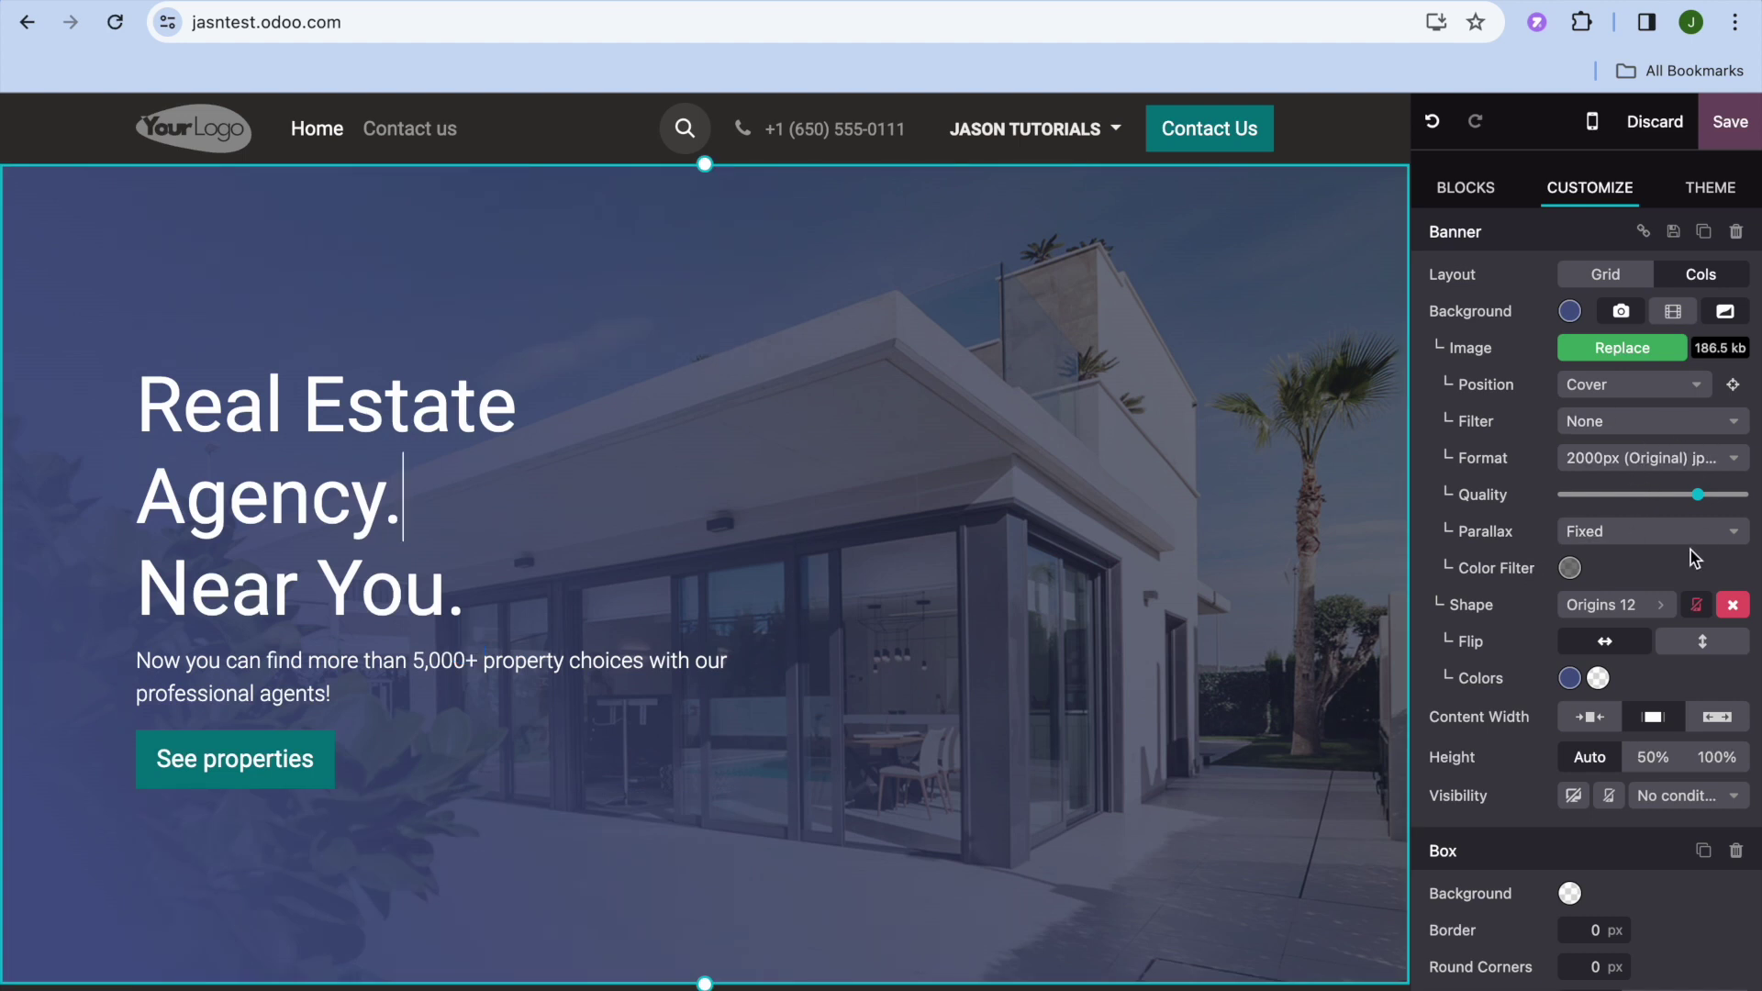
- Set the See properties button's link to /contactus
scroll(1691, 549, down, 3)
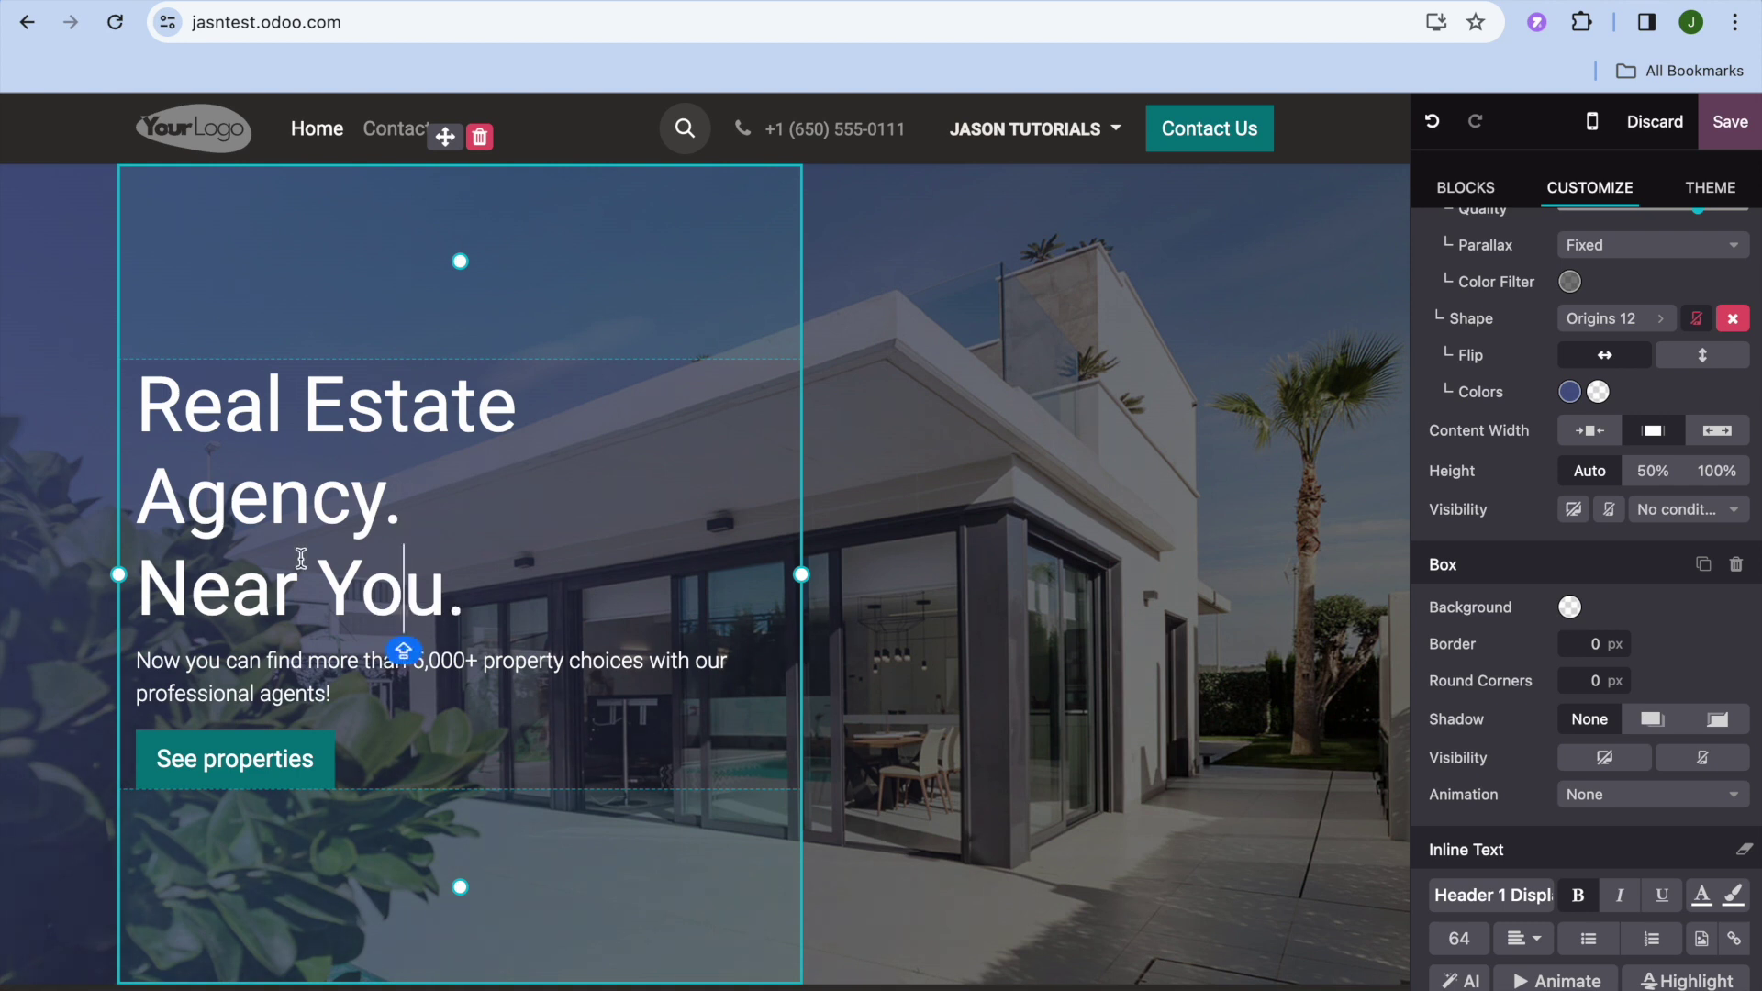
triple_click(266, 761)
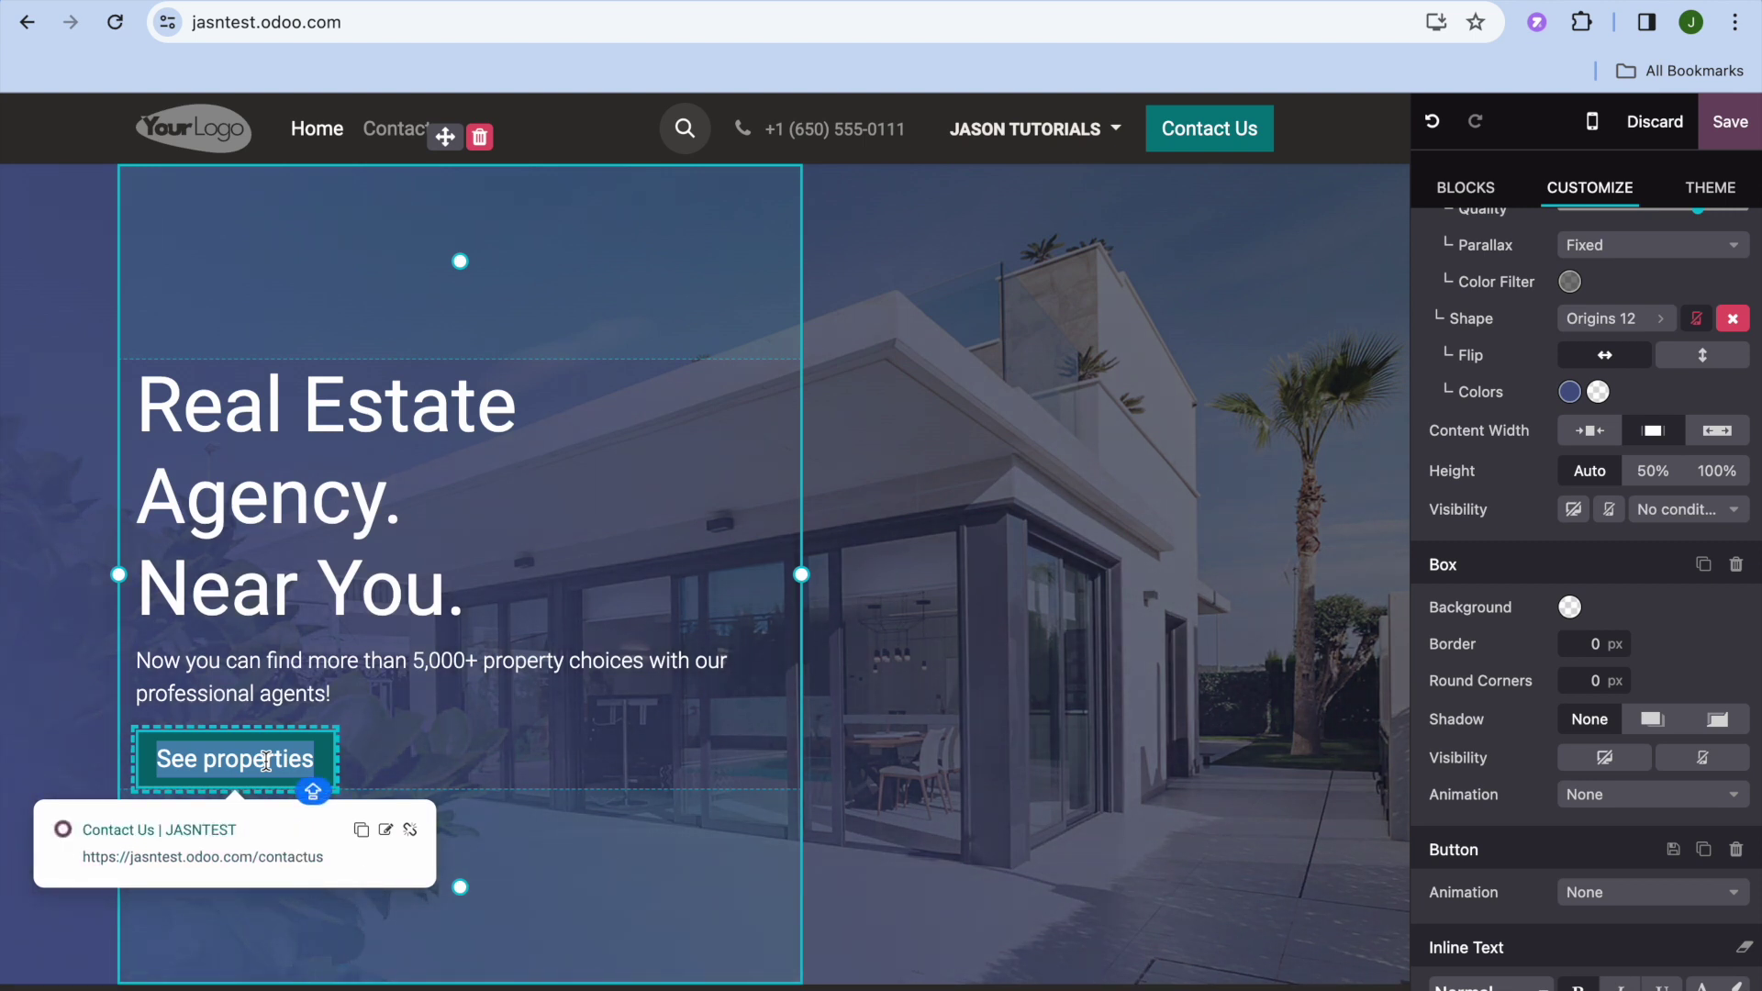
click(386, 831)
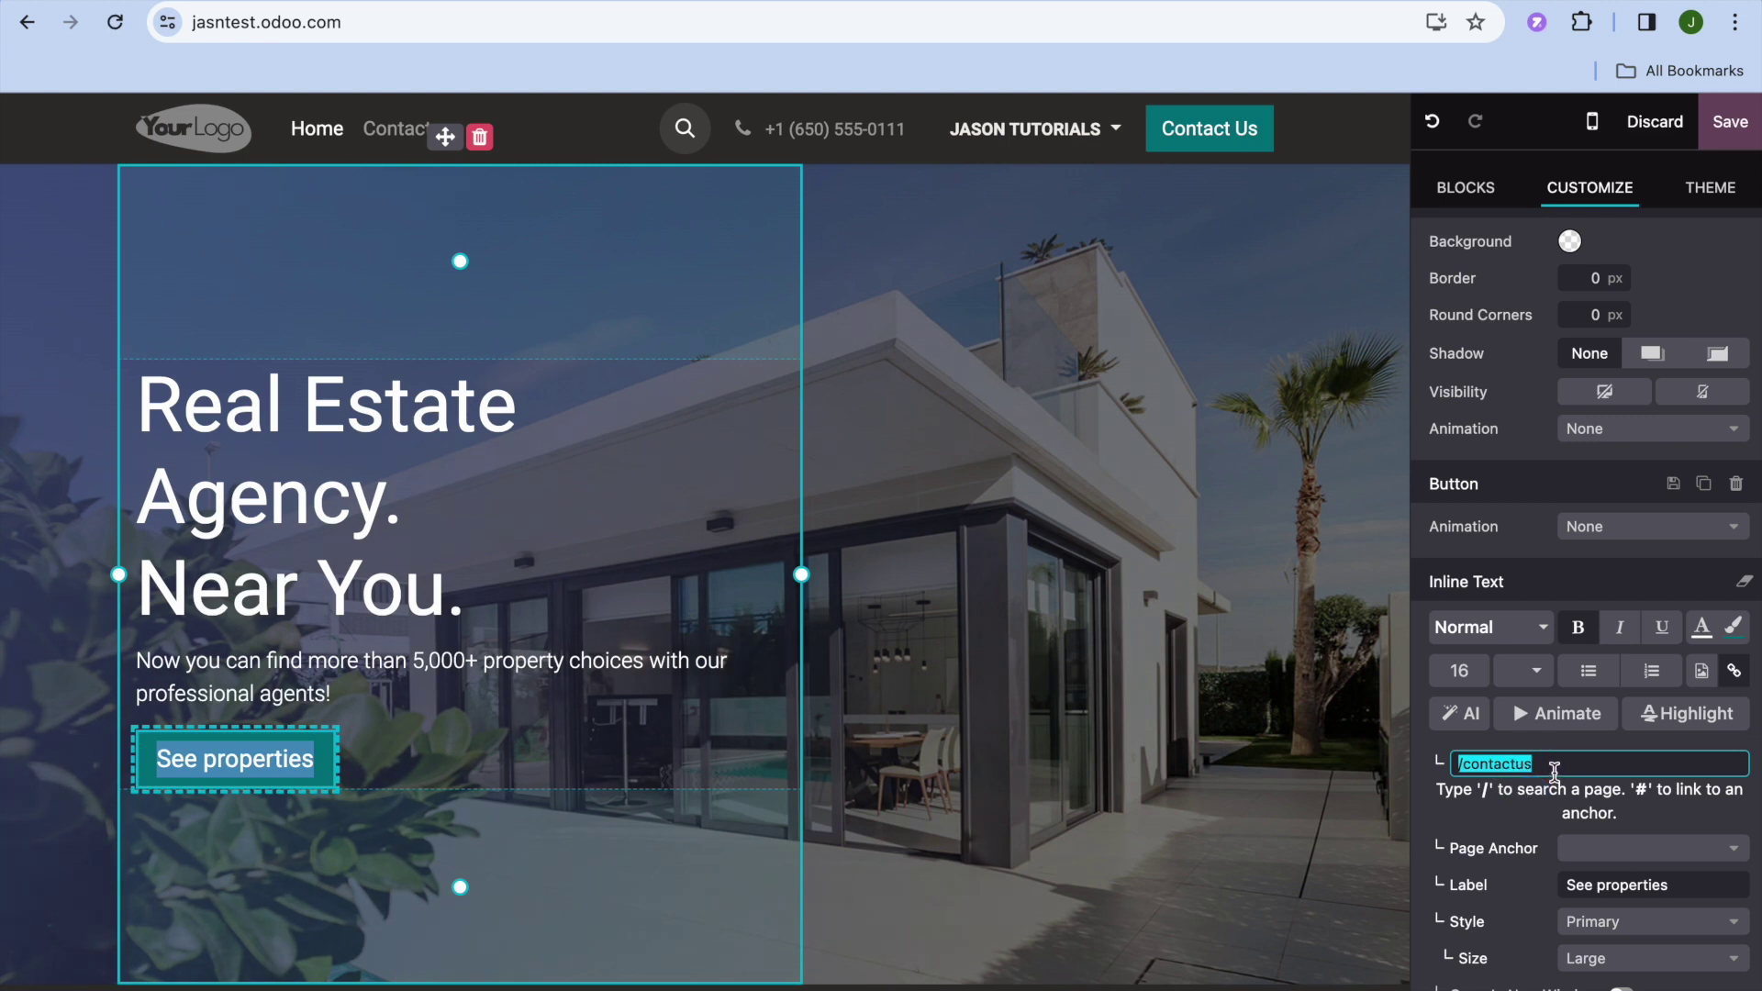
key(shift)
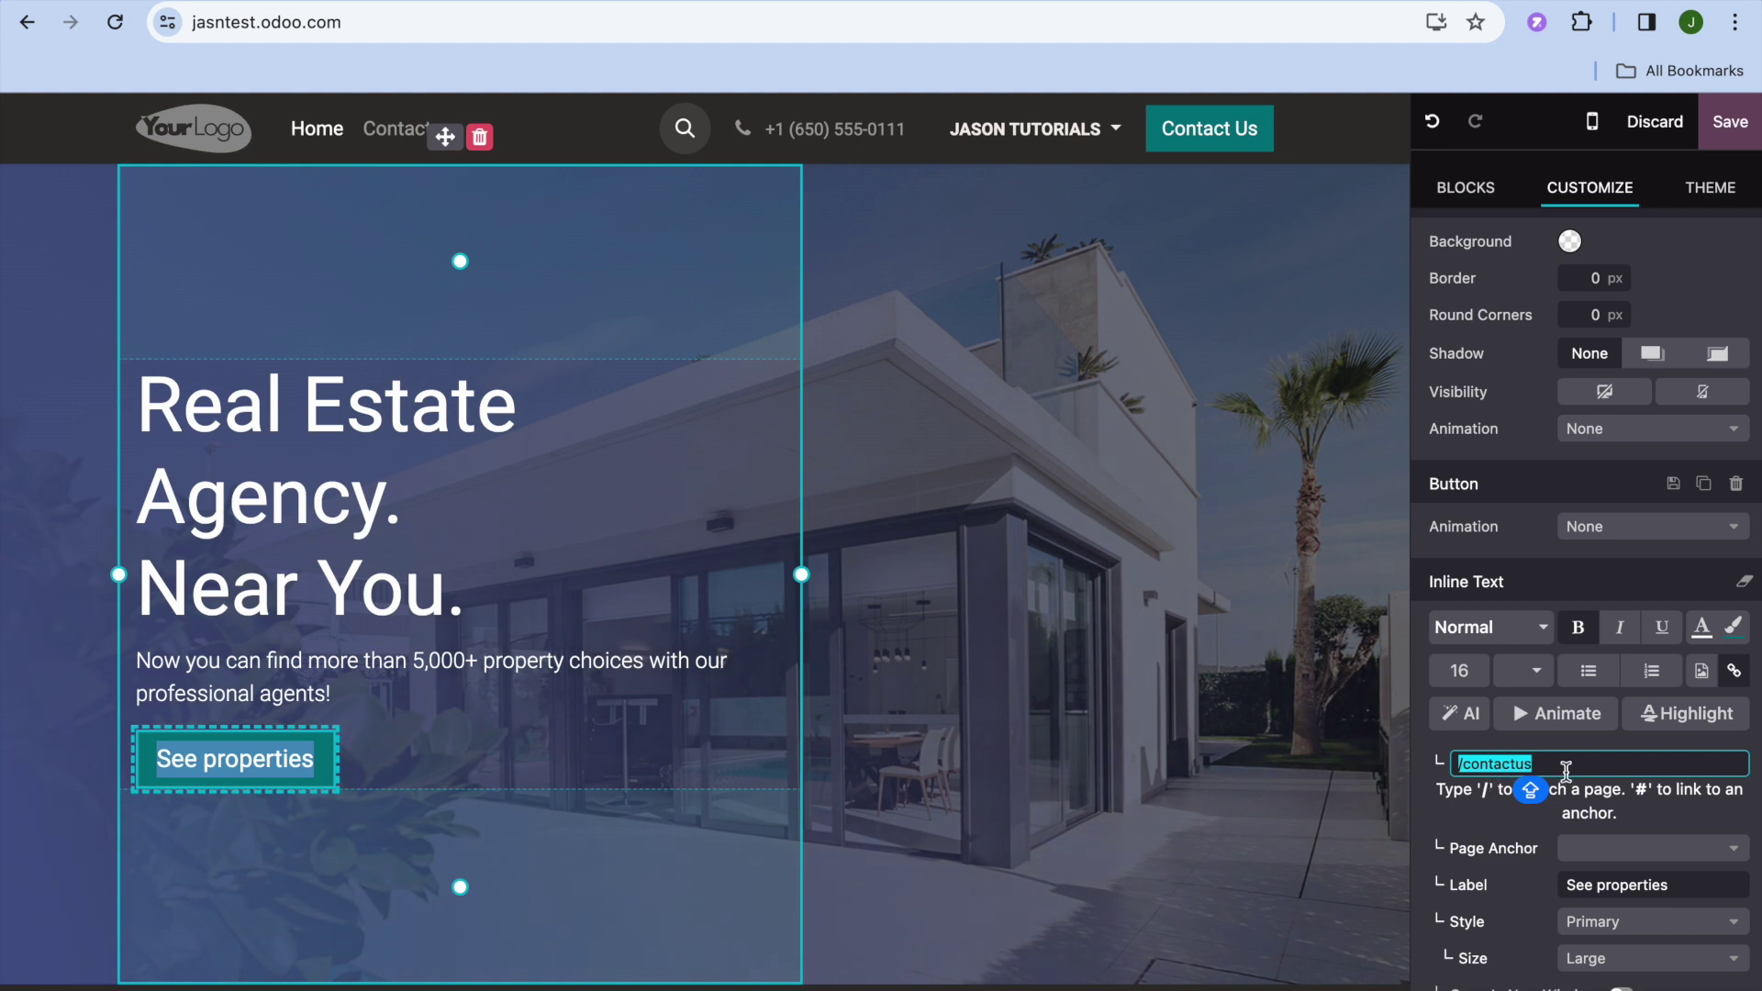
key(Escape)
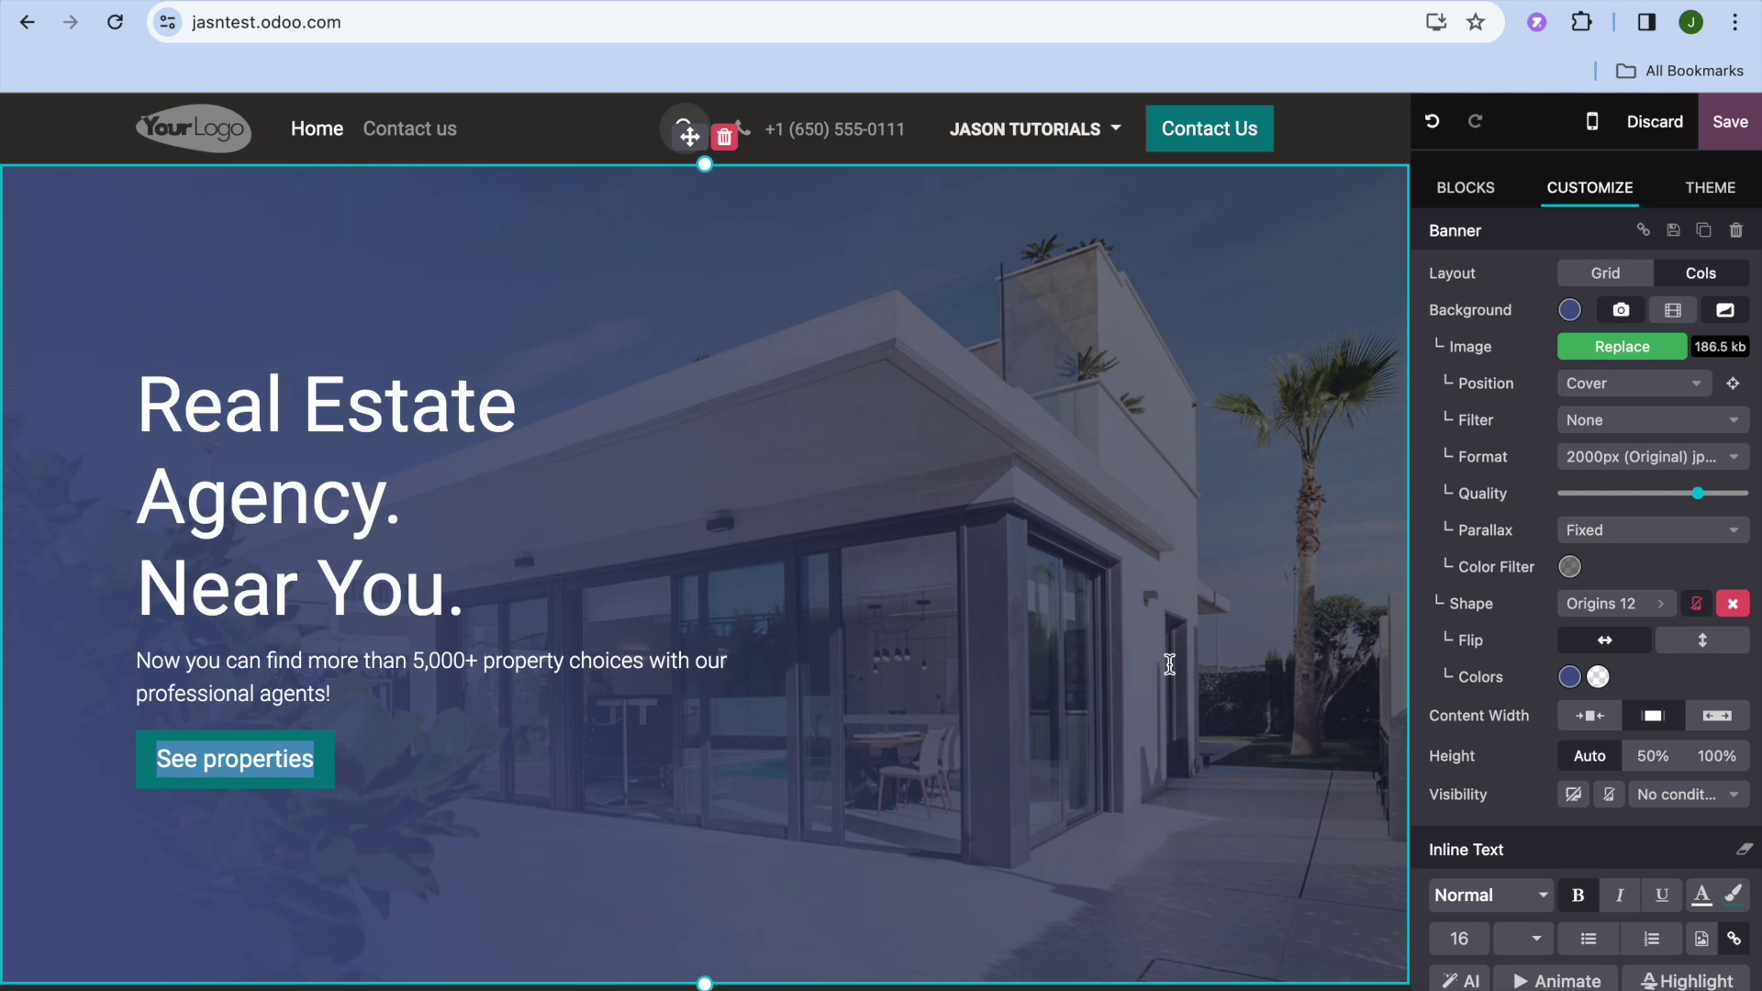
click(1170, 663)
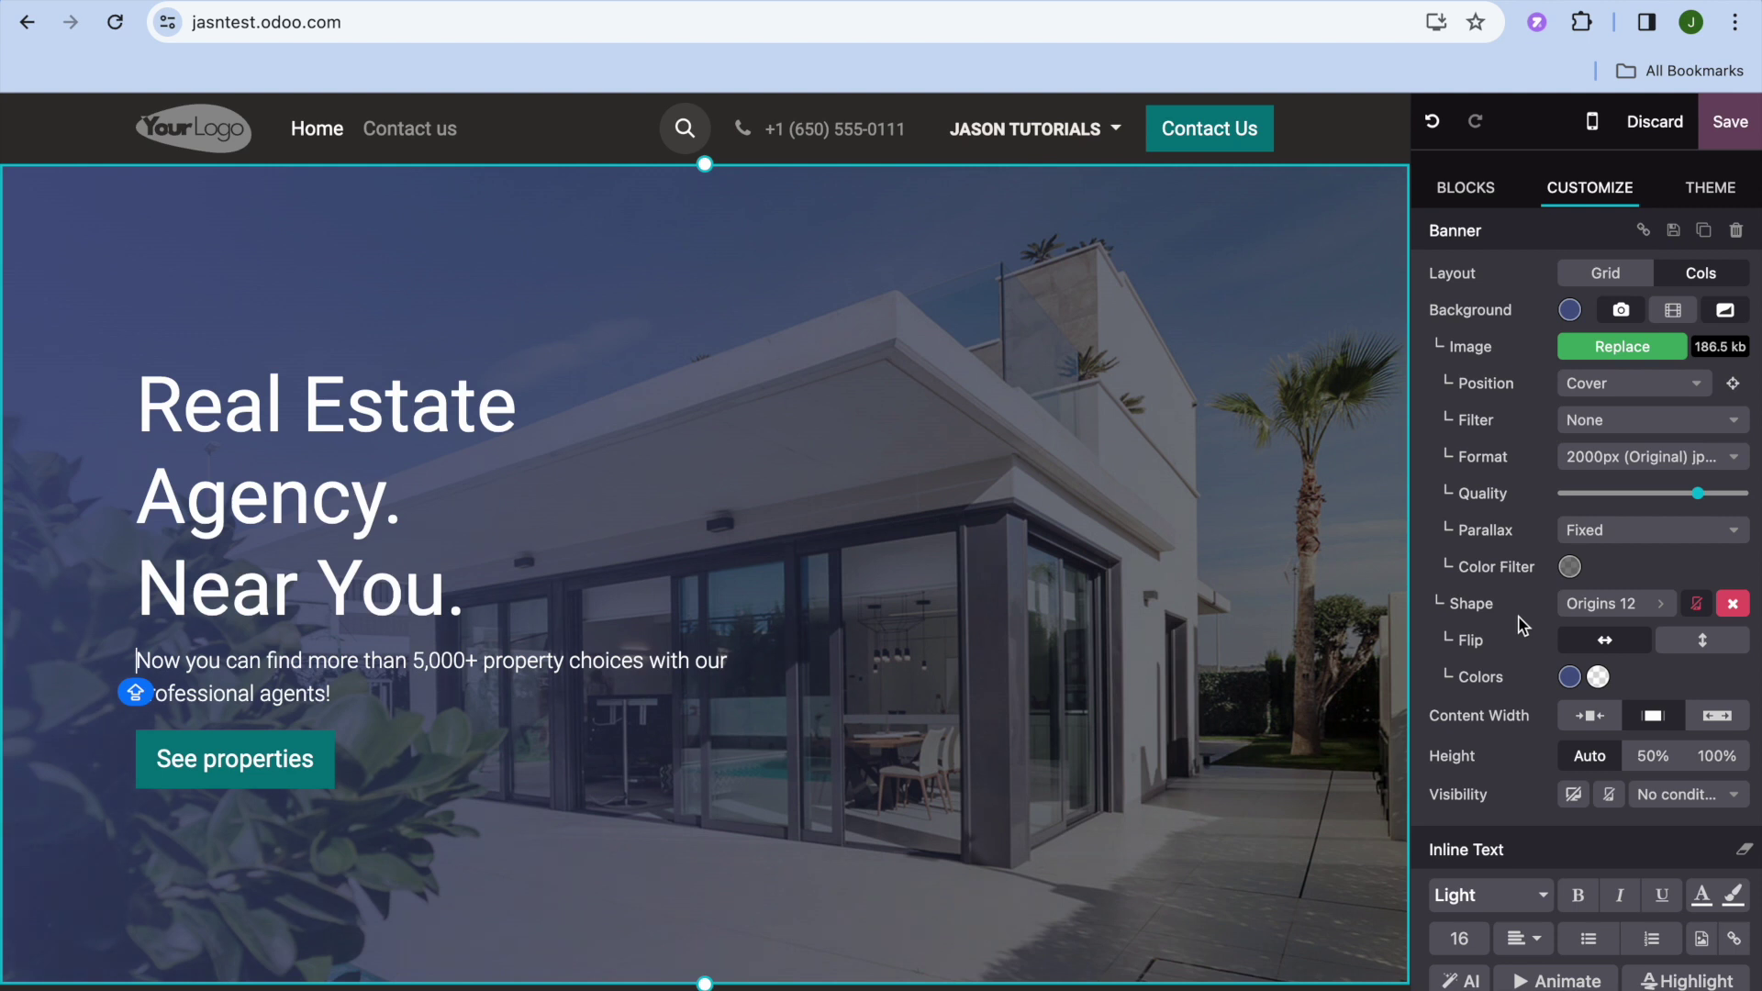
- Open and close the banner image picker without changes, then show the Blocks list
click(1623, 349)
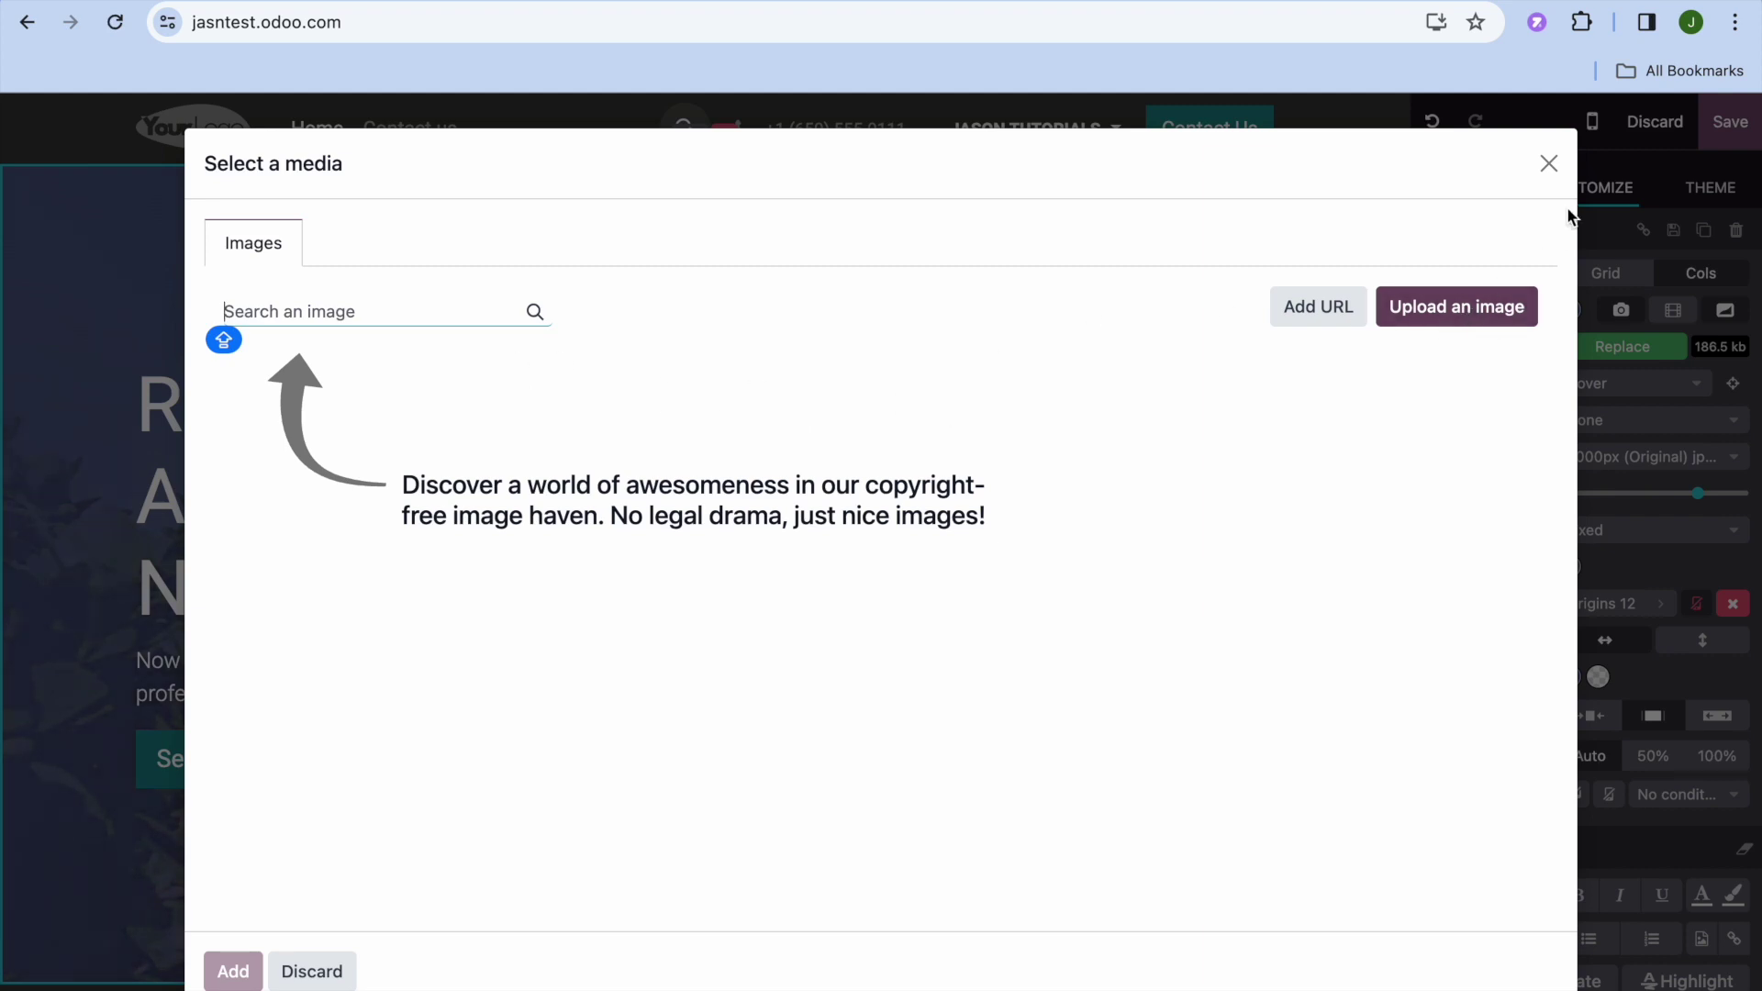
click(1550, 165)
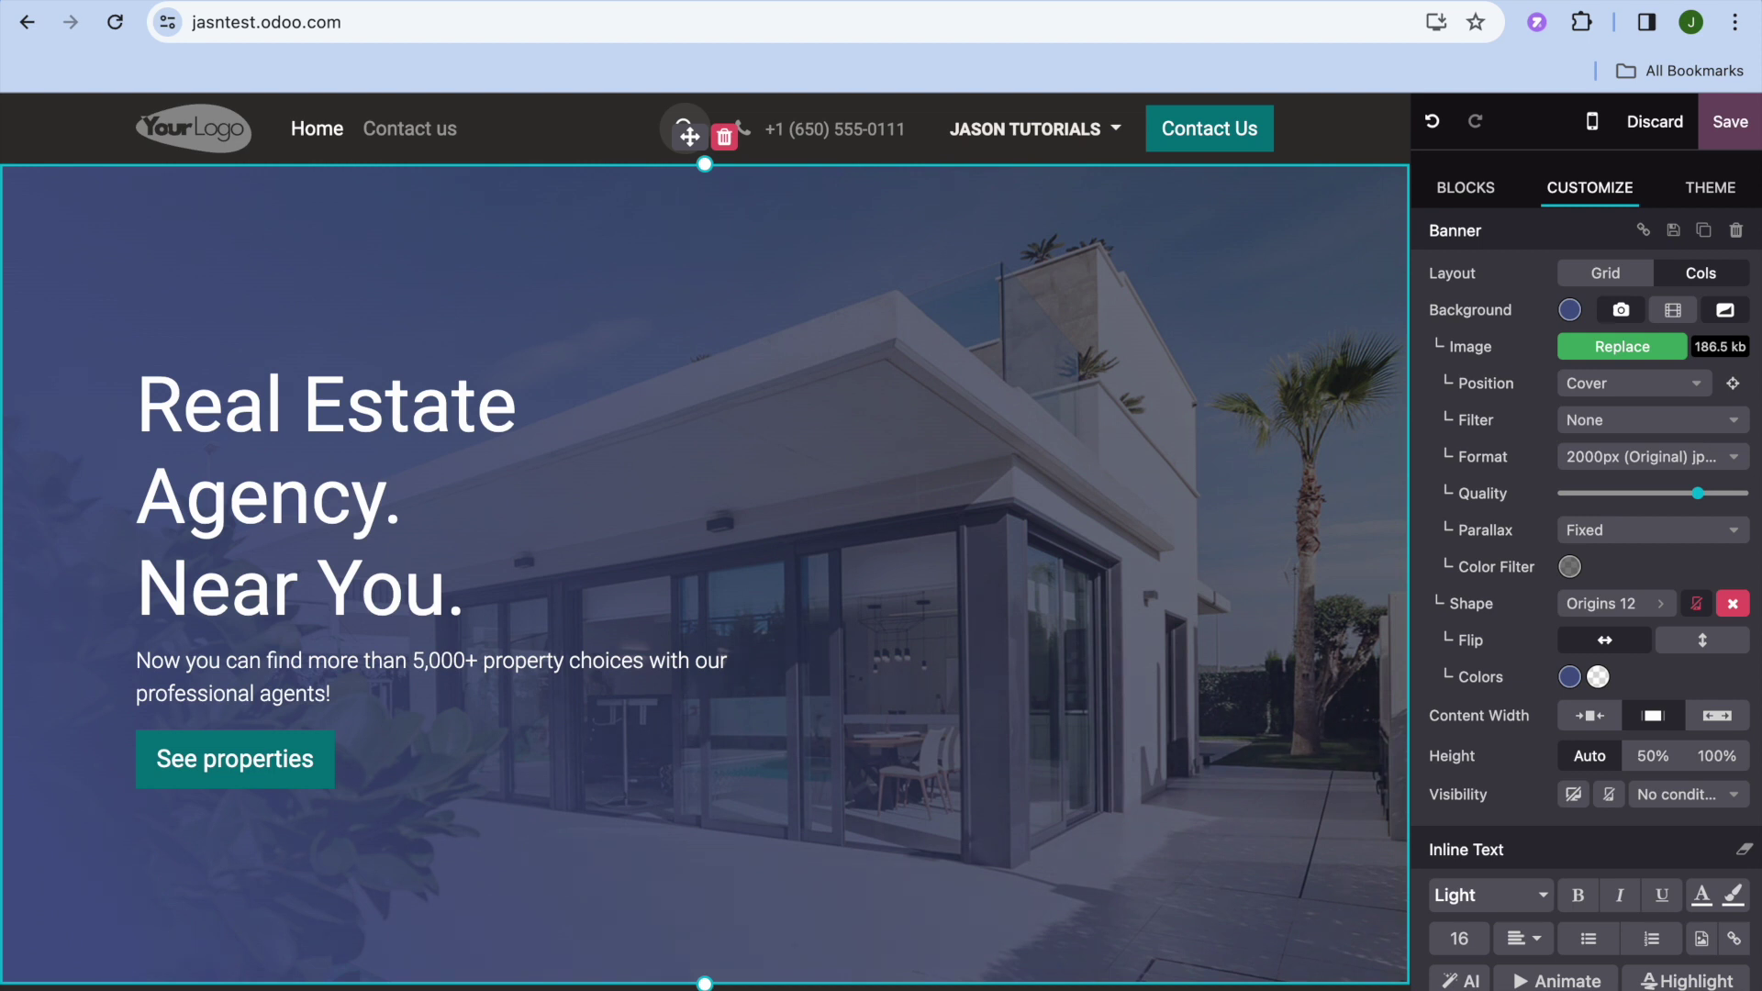
click(1480, 187)
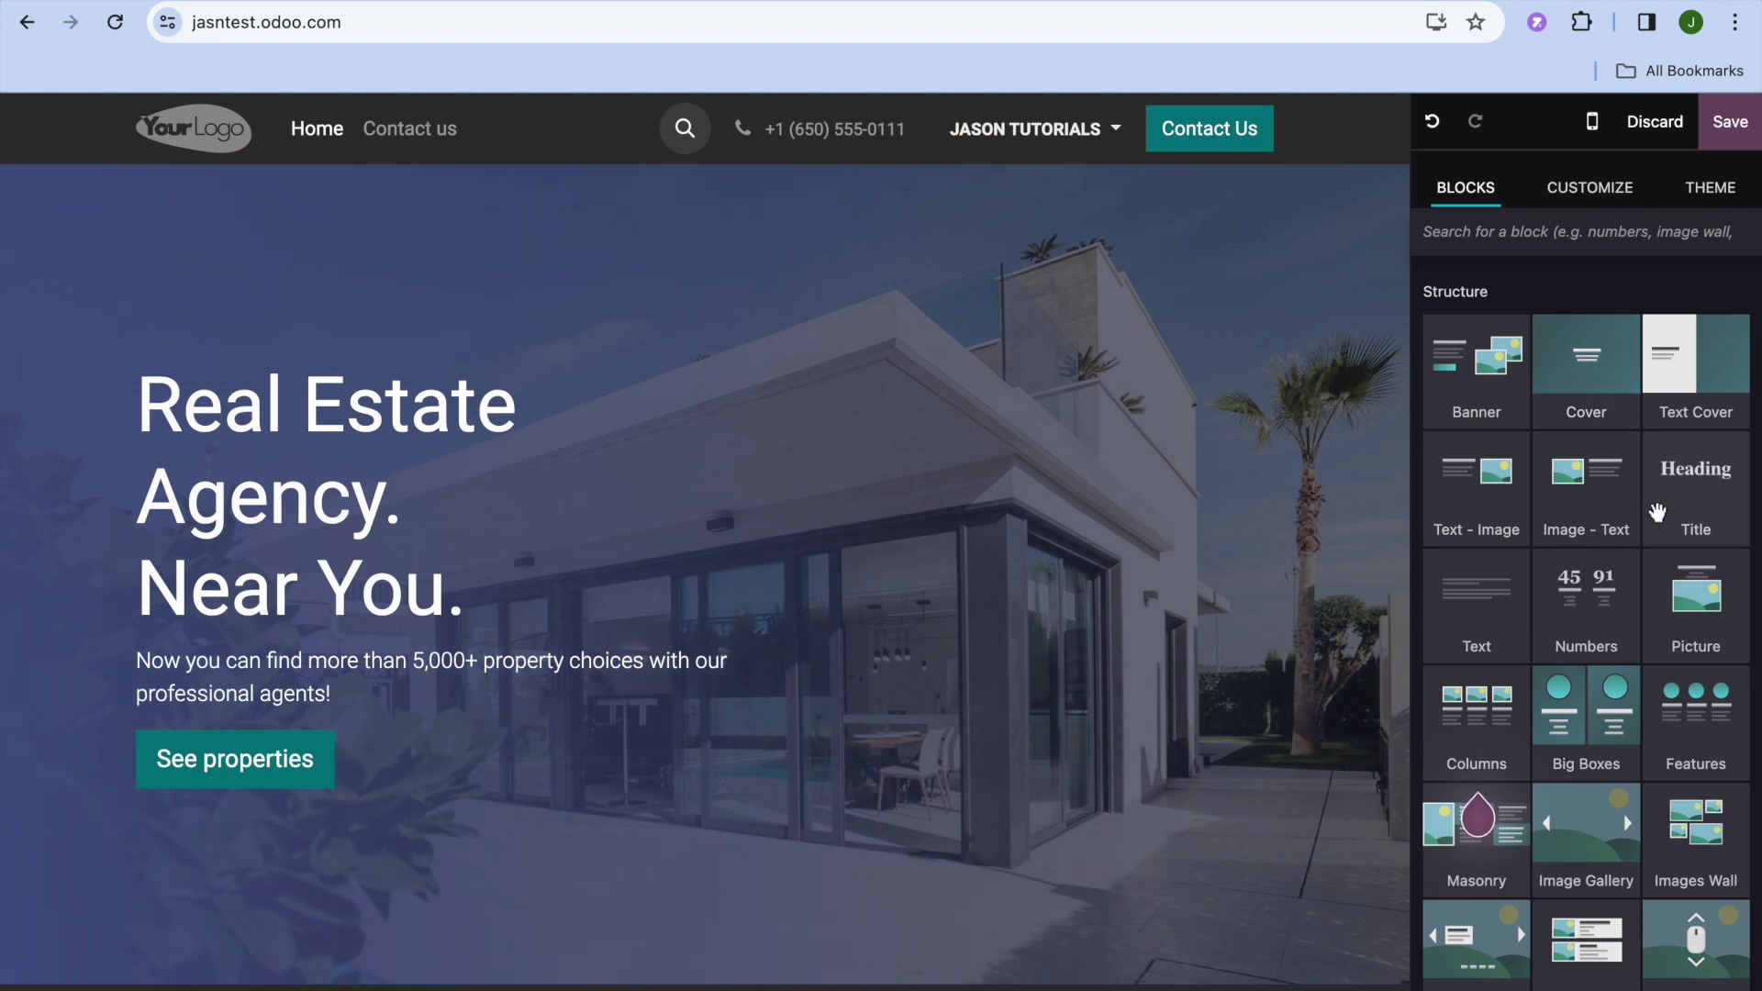
- Drag the Carousel block onto the page below the banner
scroll(1627, 665, down, 3)
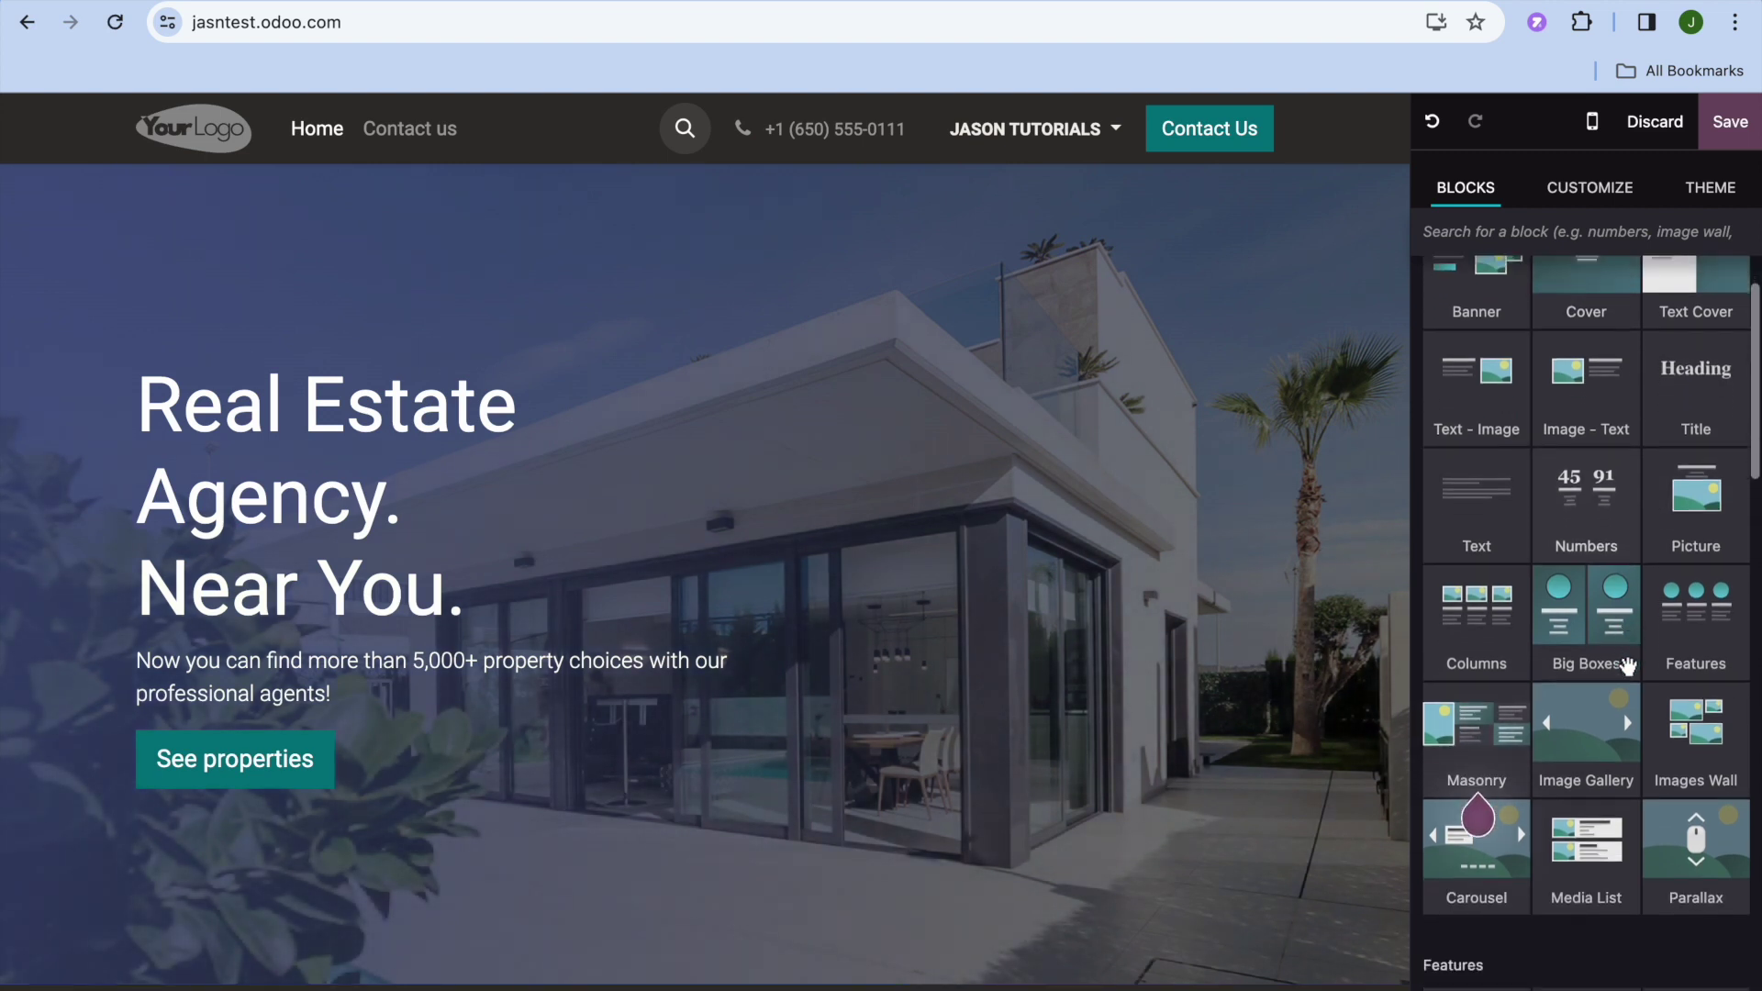
scroll(1628, 664, down, 2)
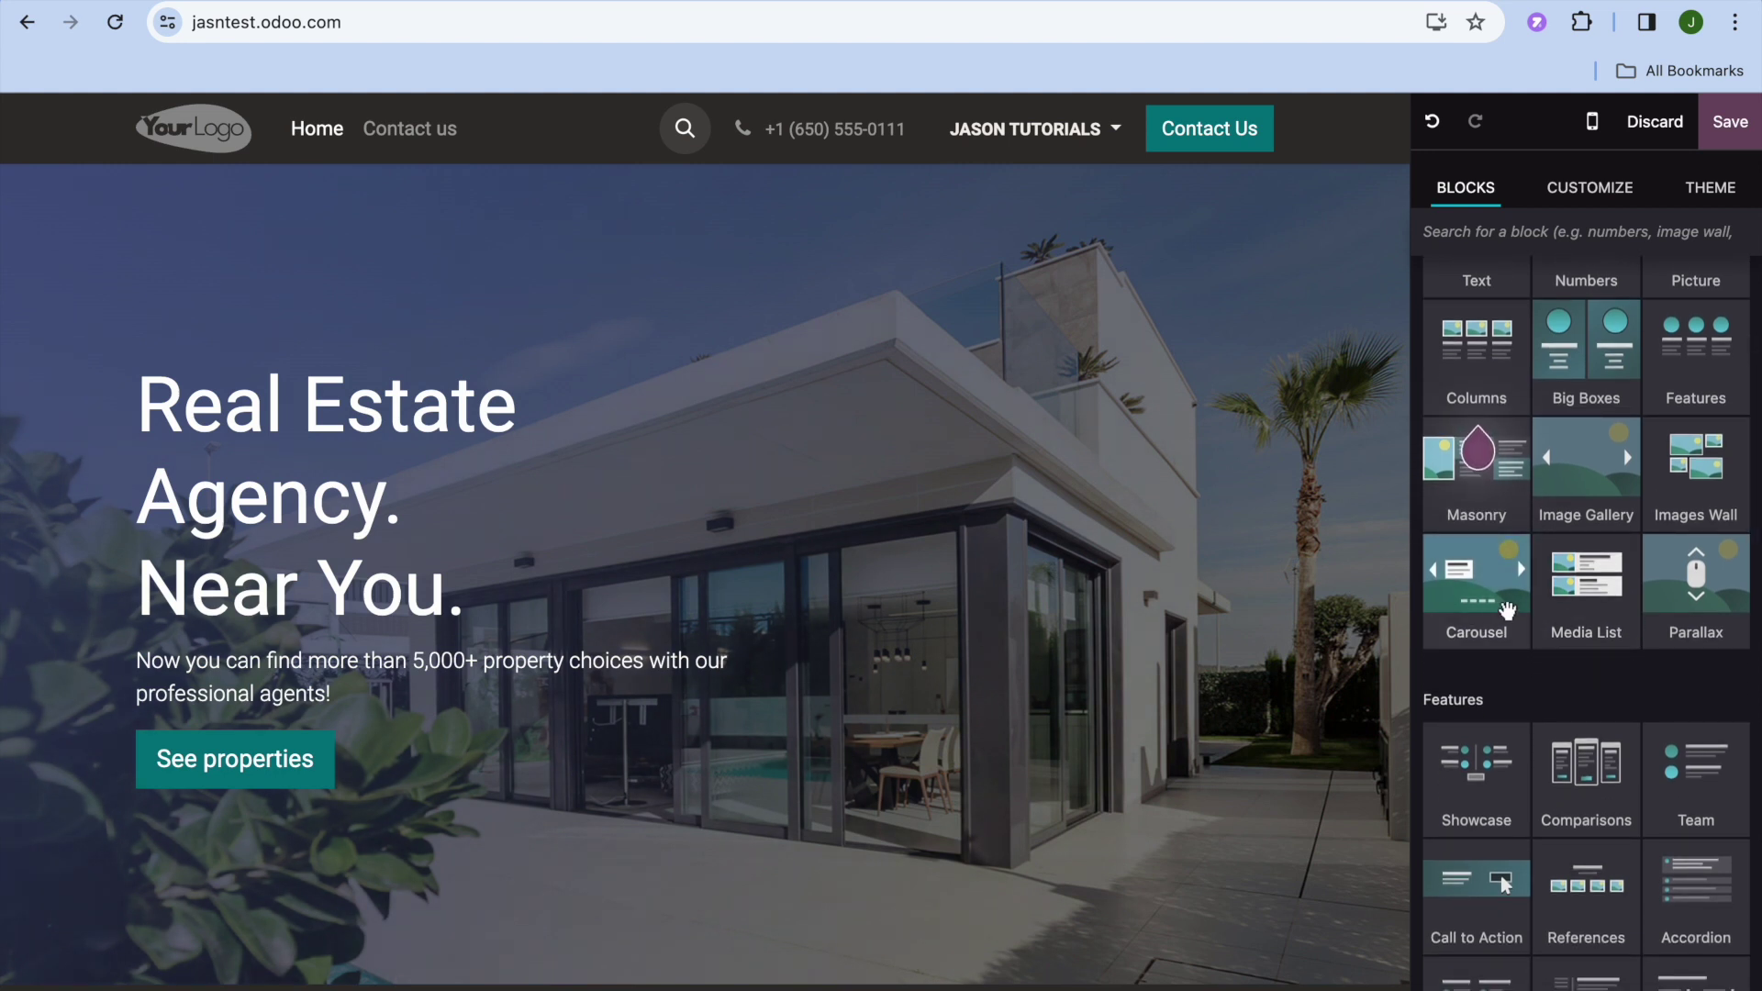
drag(1508, 610, 1152, 984)
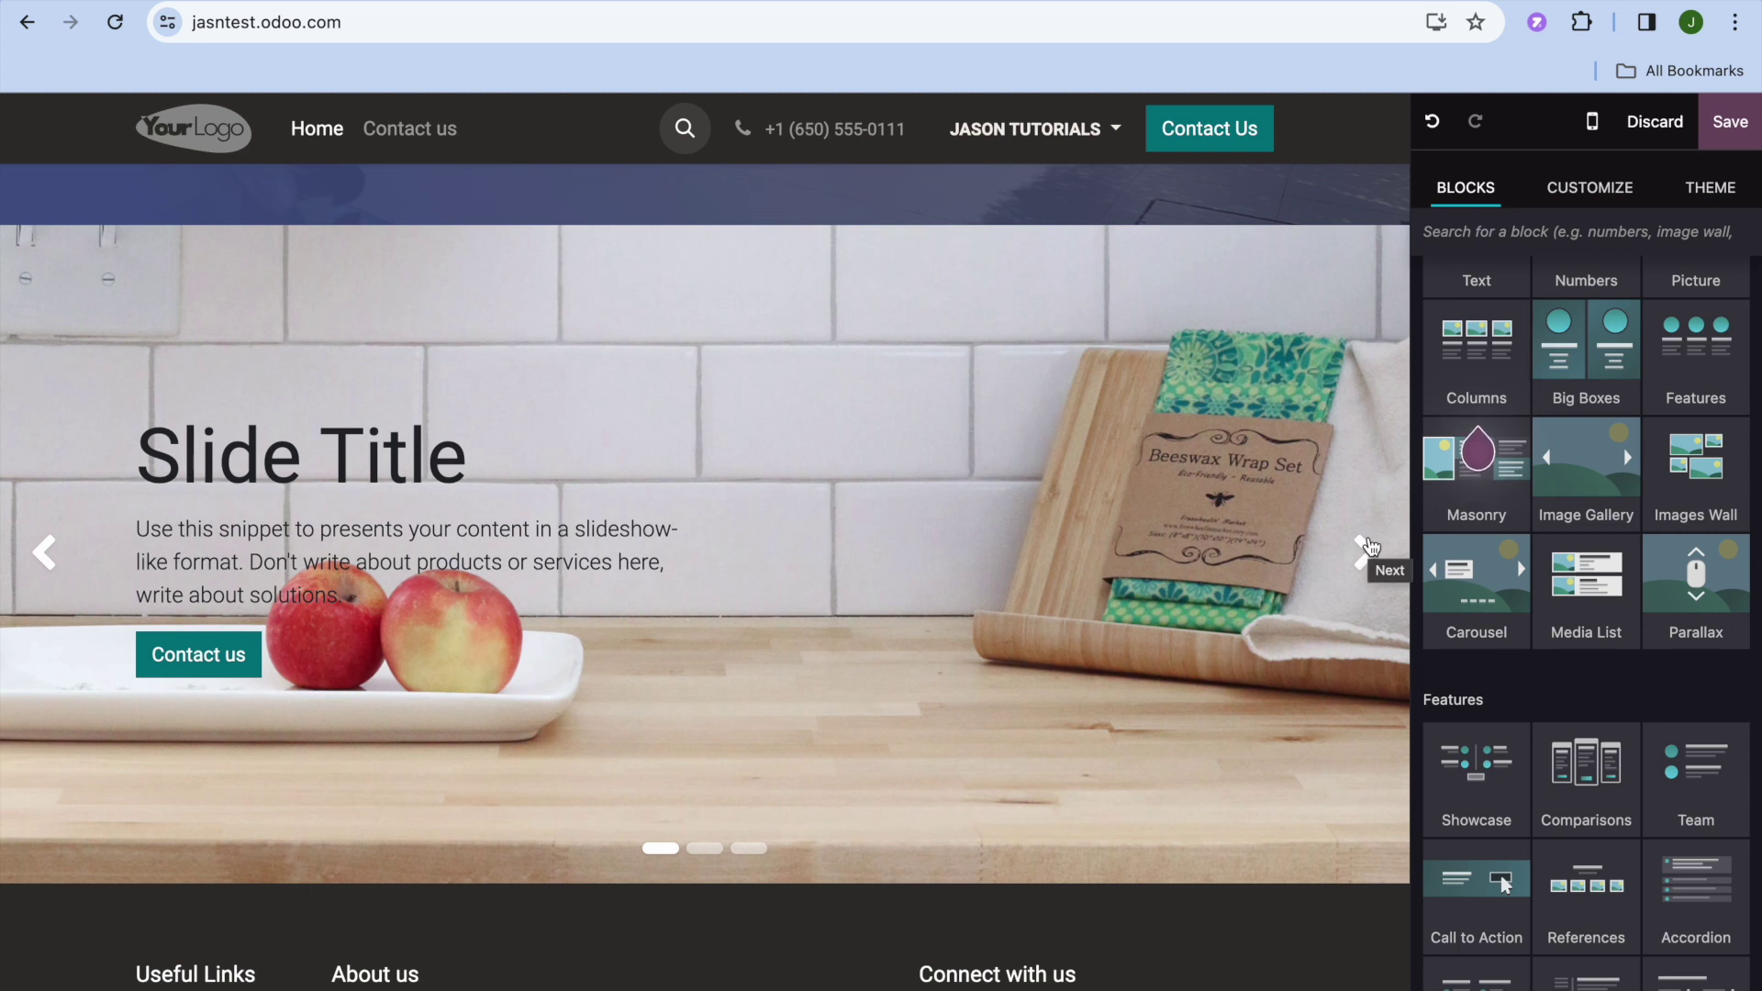
click(1368, 548)
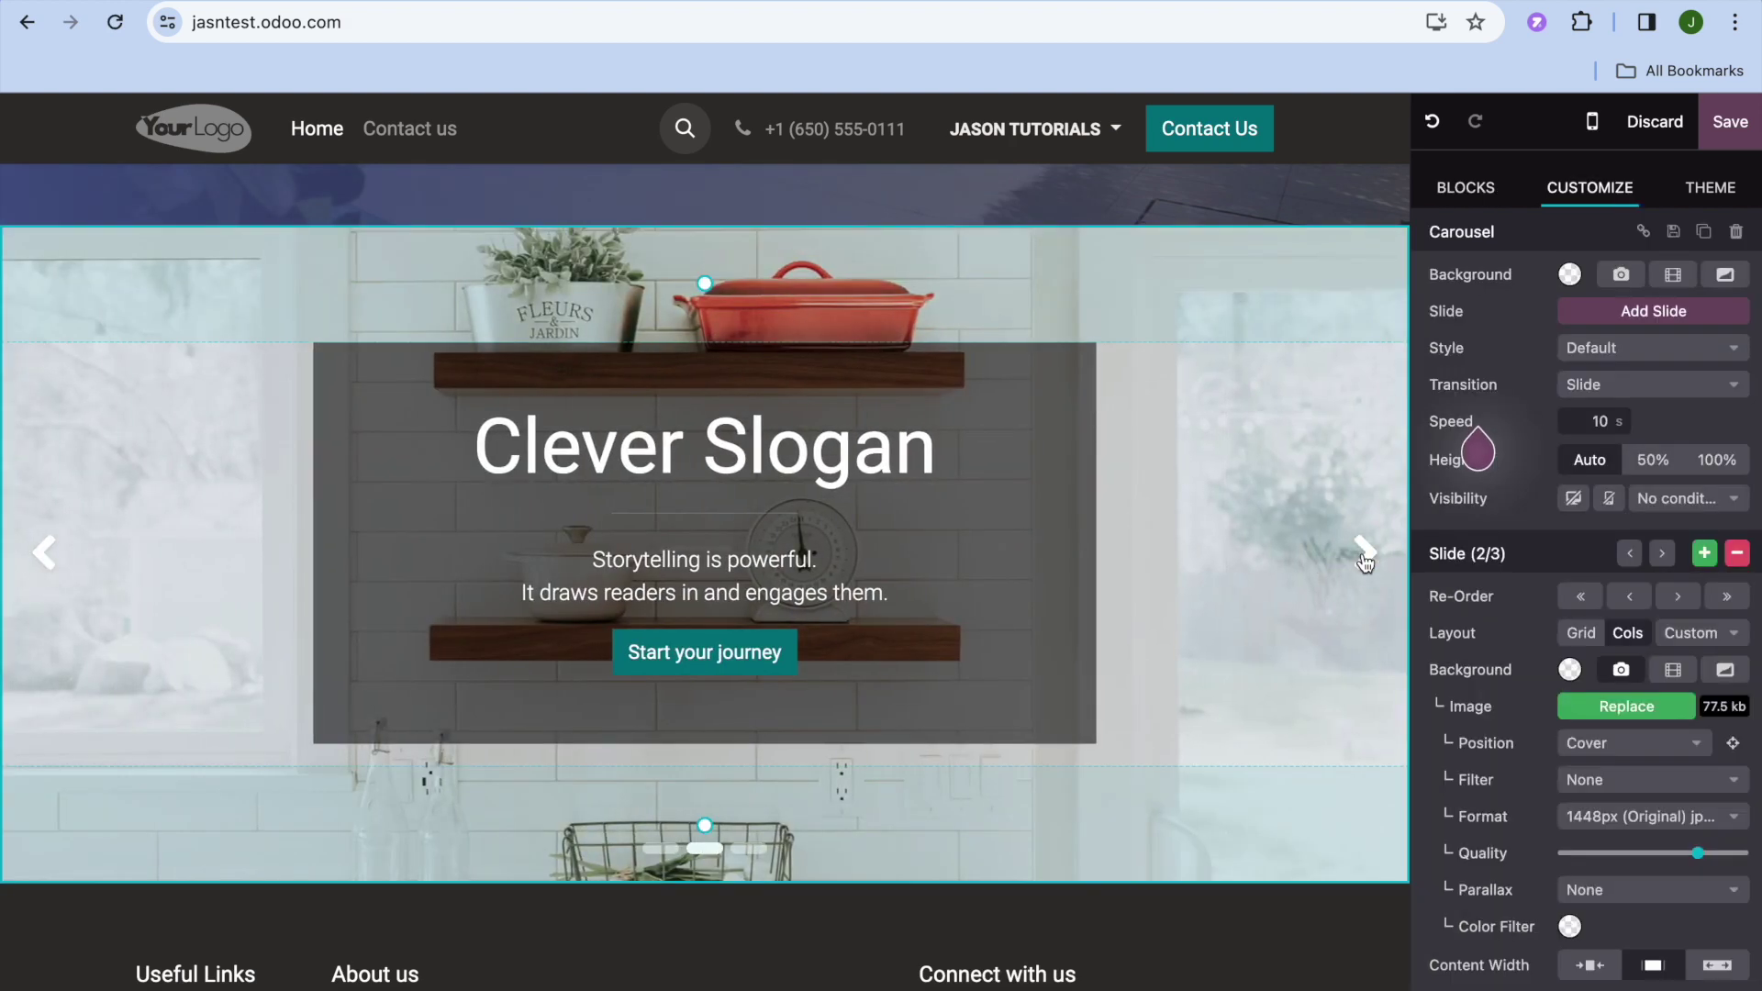
click(1366, 553)
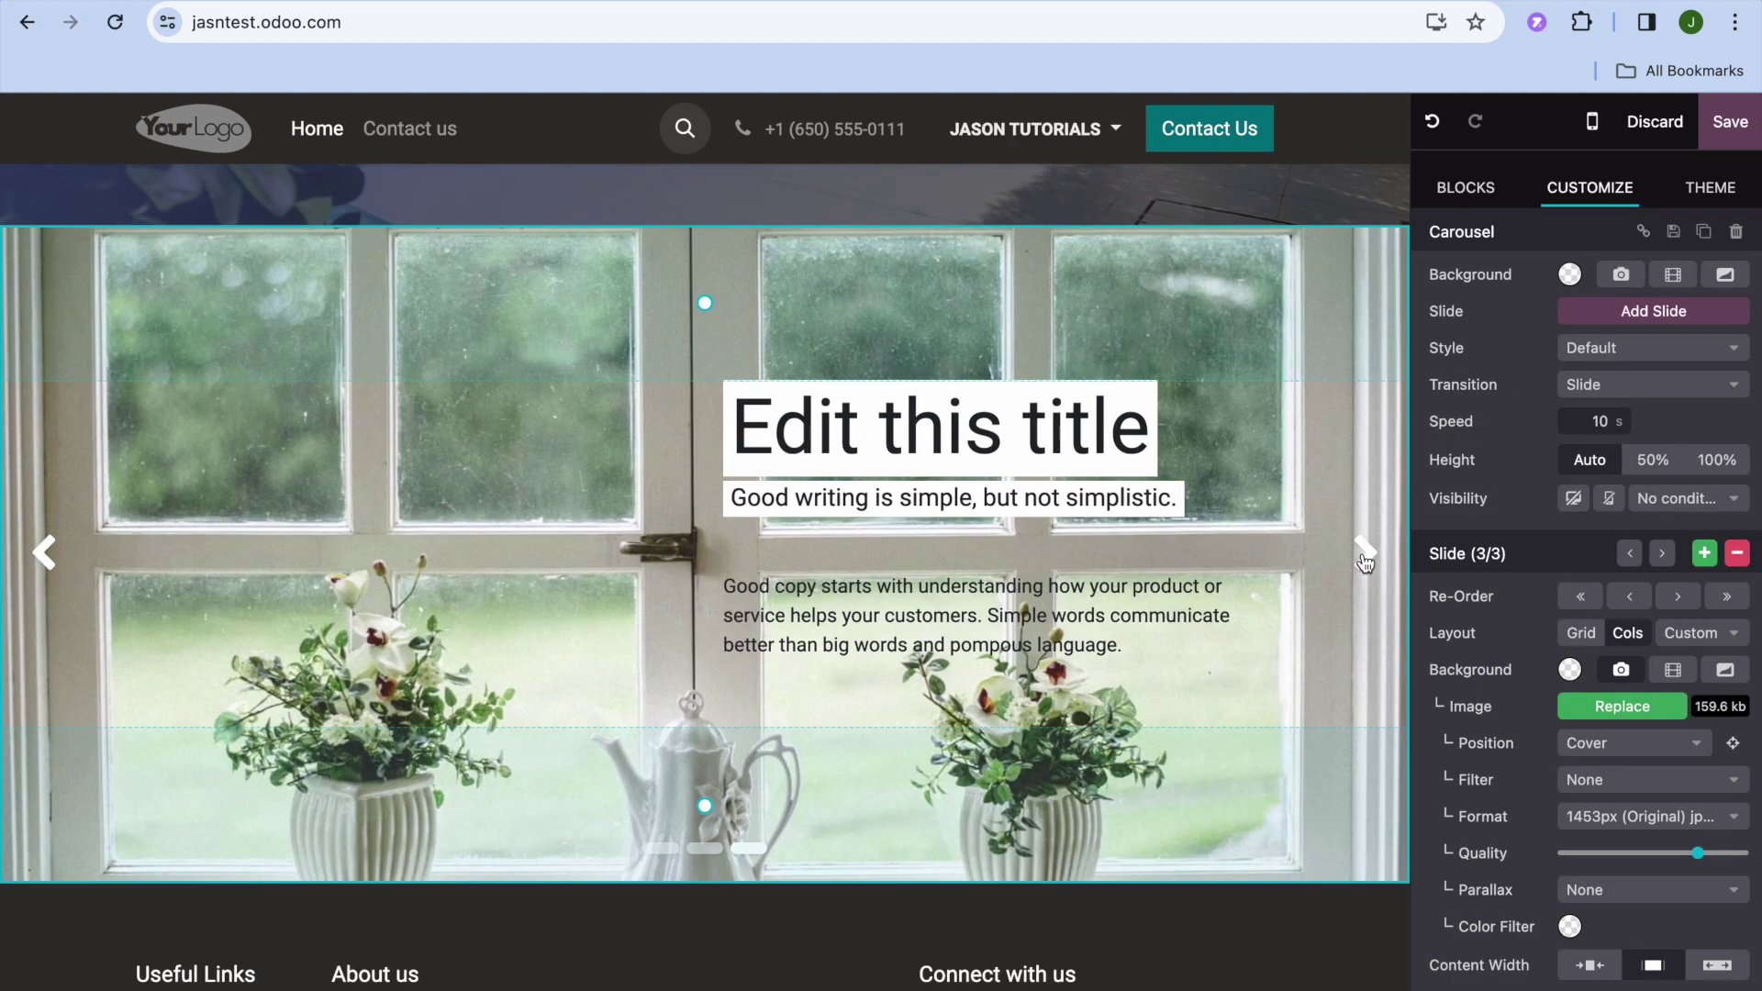
click(1366, 556)
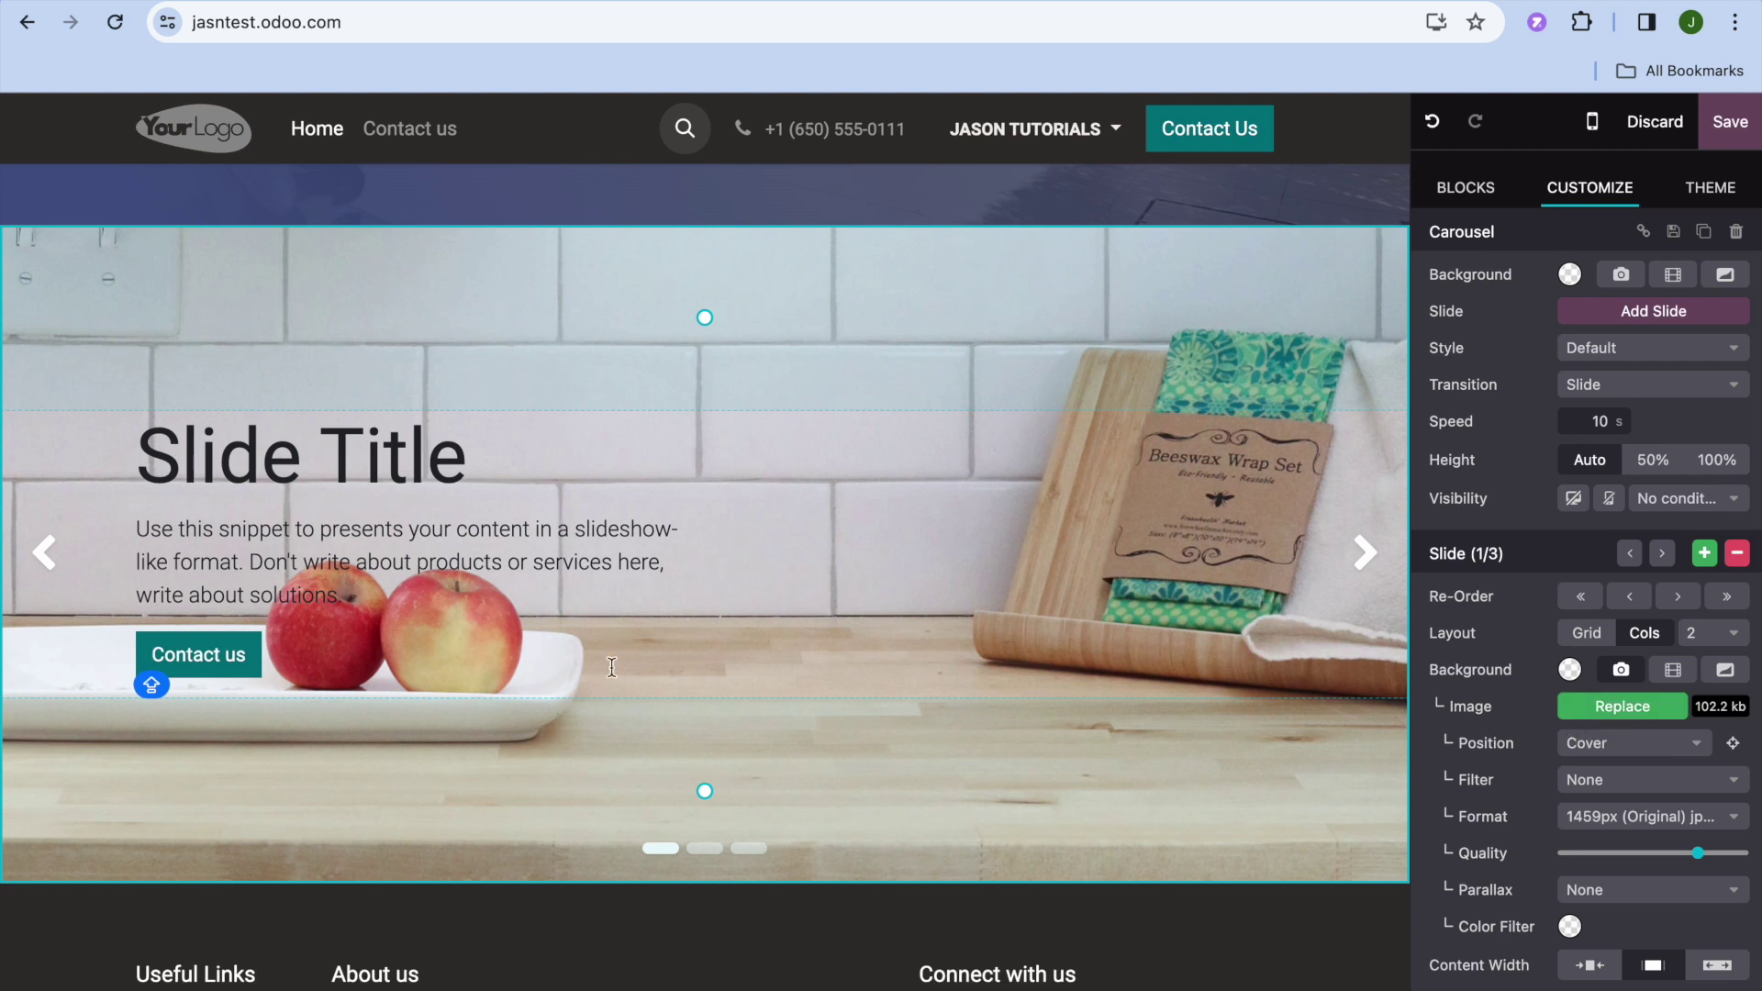
triple_click(616, 546)
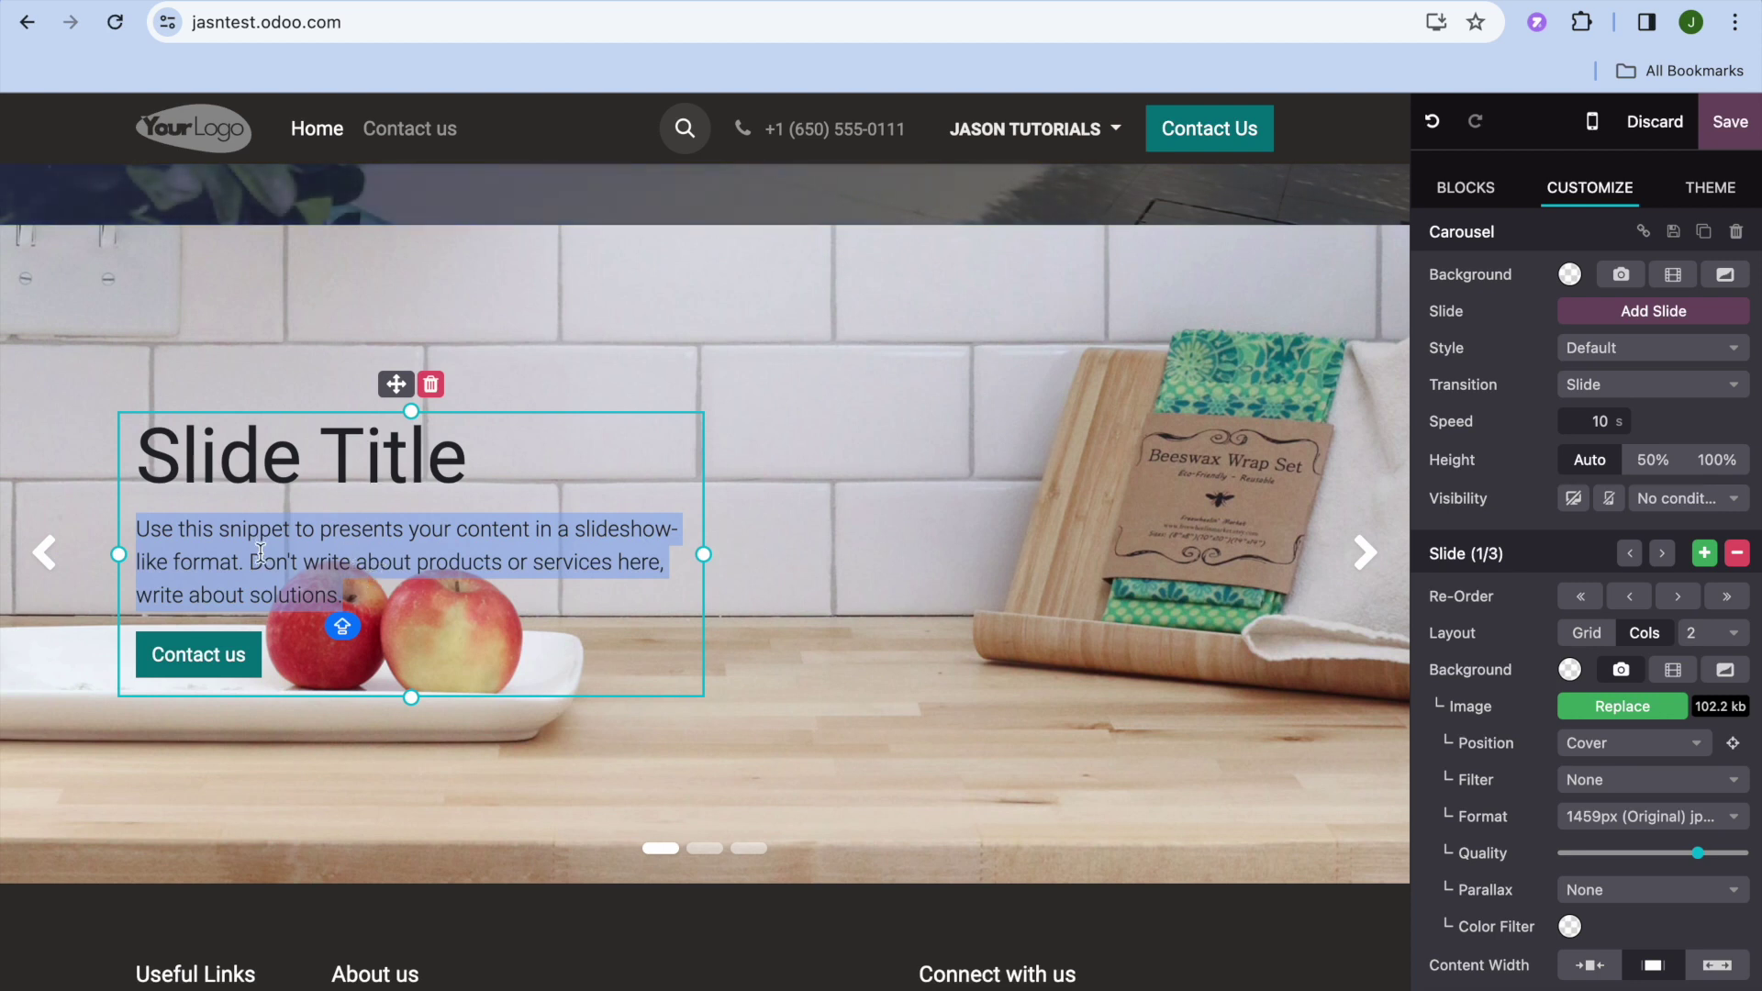
click(224, 661)
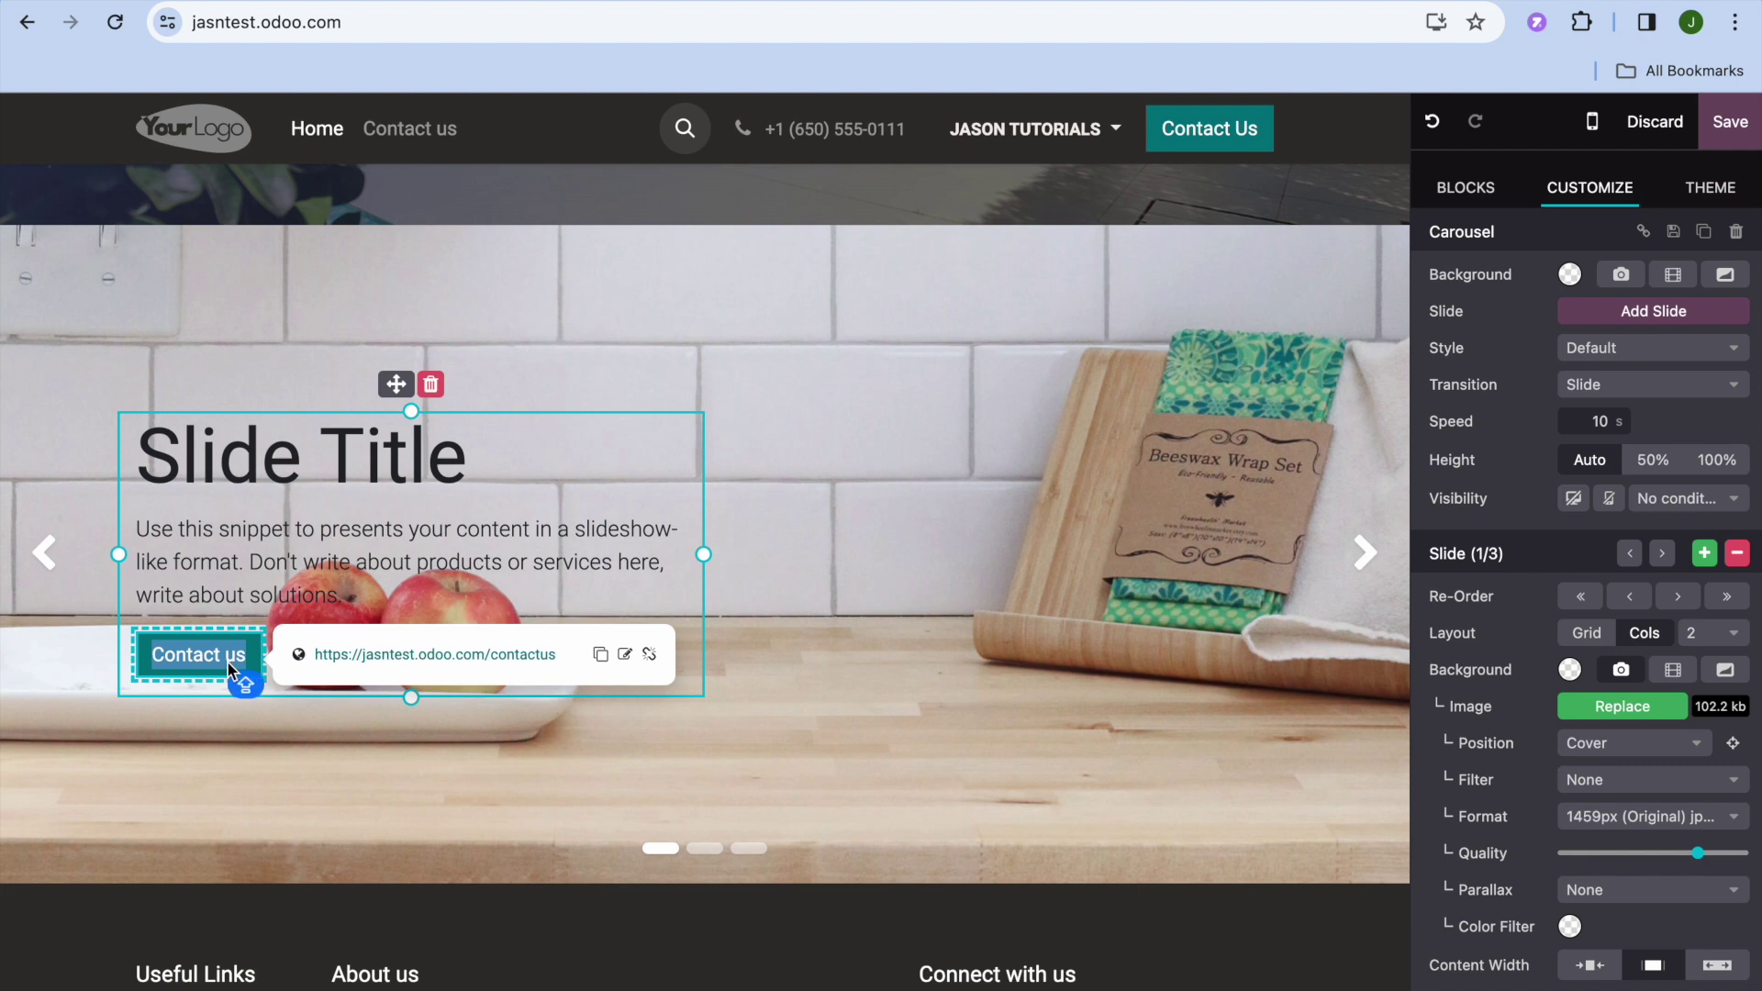
click(940, 704)
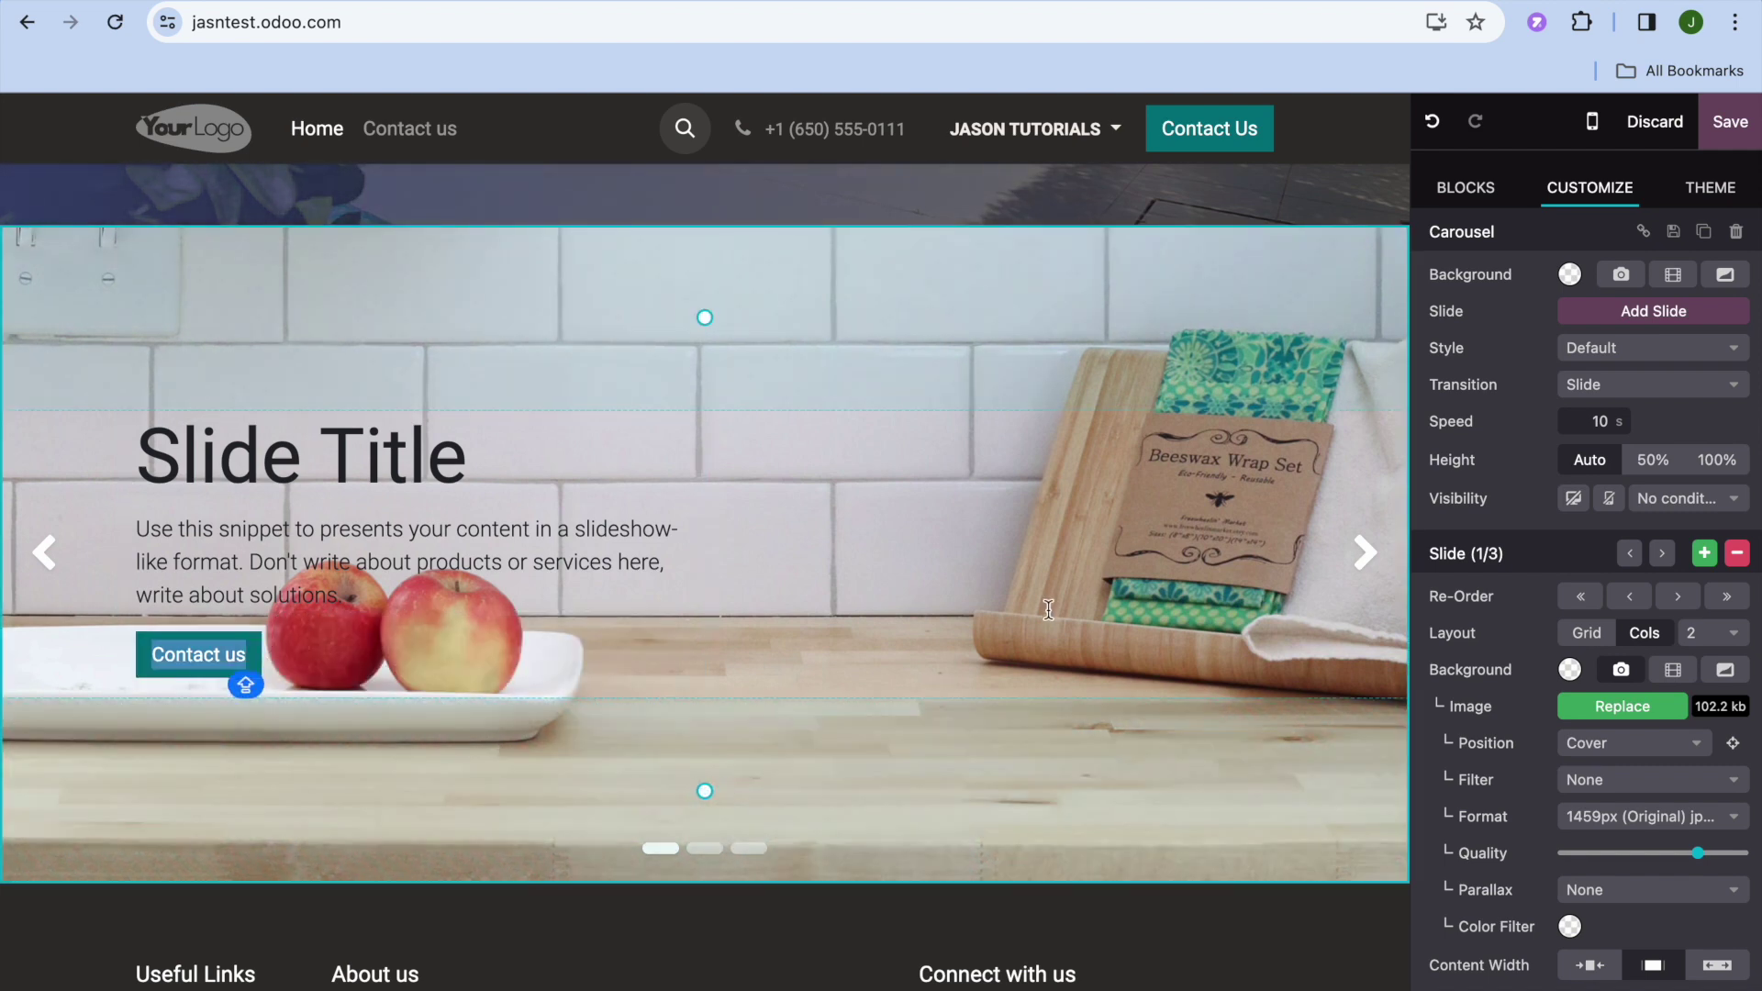
- Scroll the Blocks panel past Features and Dynamic Content to Inner content blocks like Appointment
click(1485, 203)
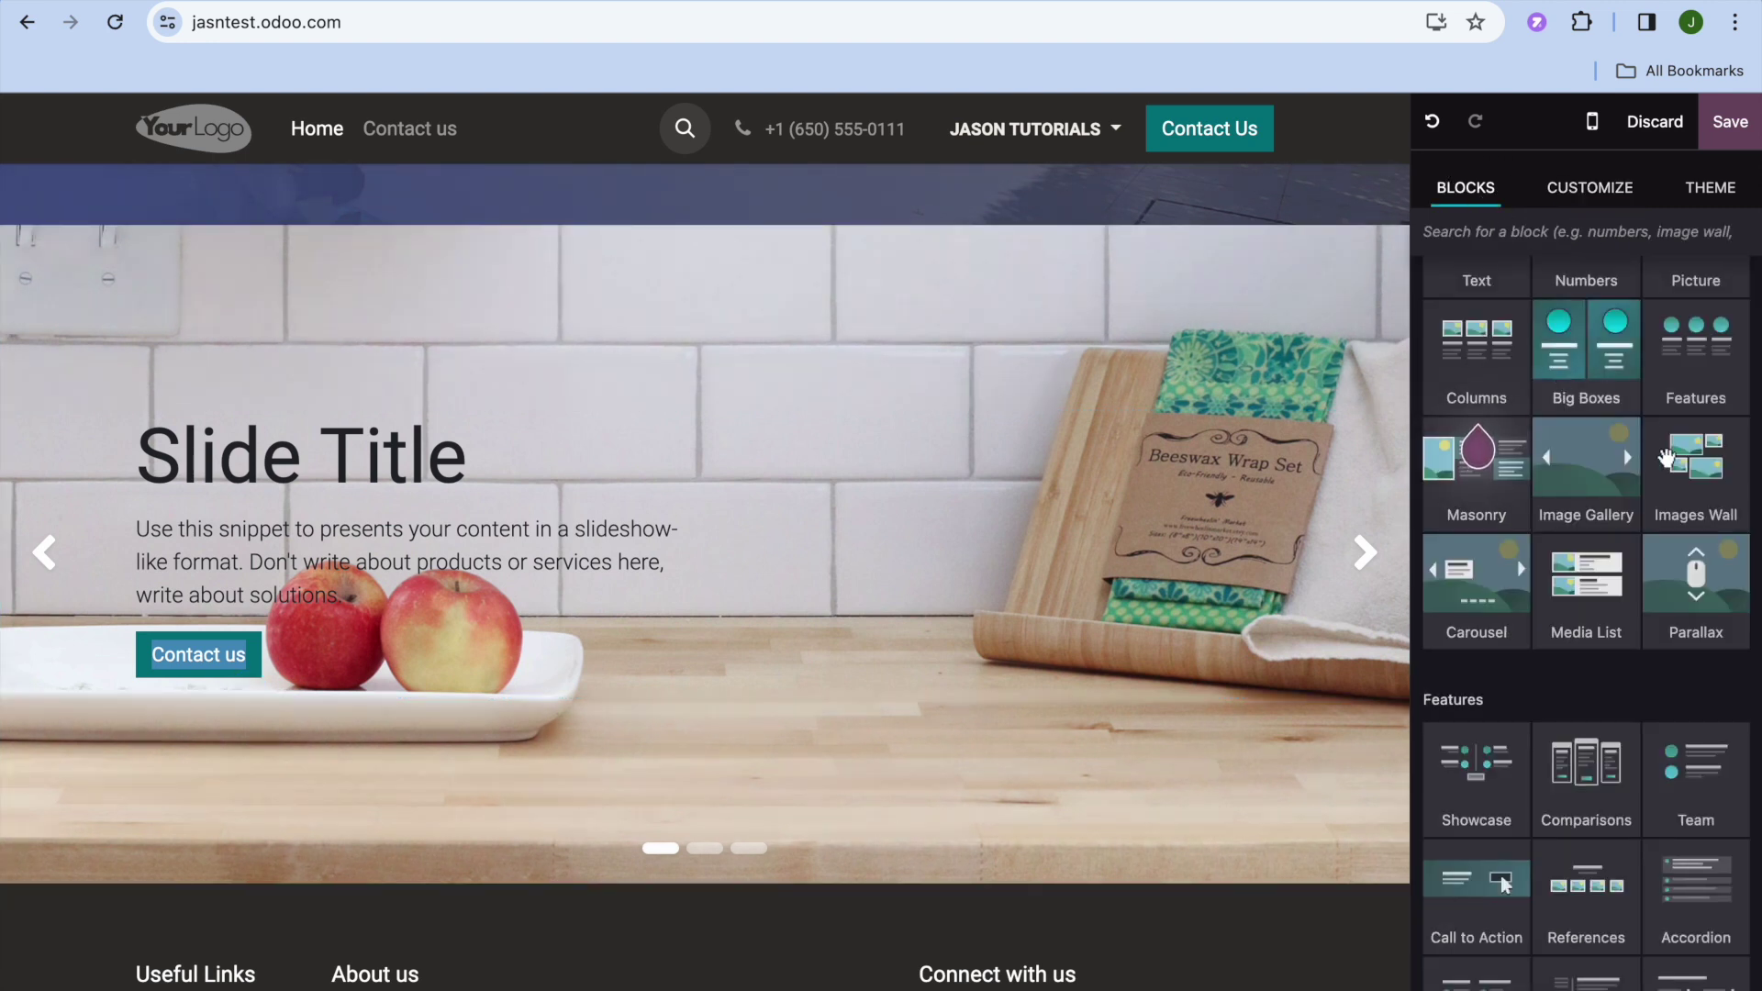
scroll(1670, 495, down, 4)
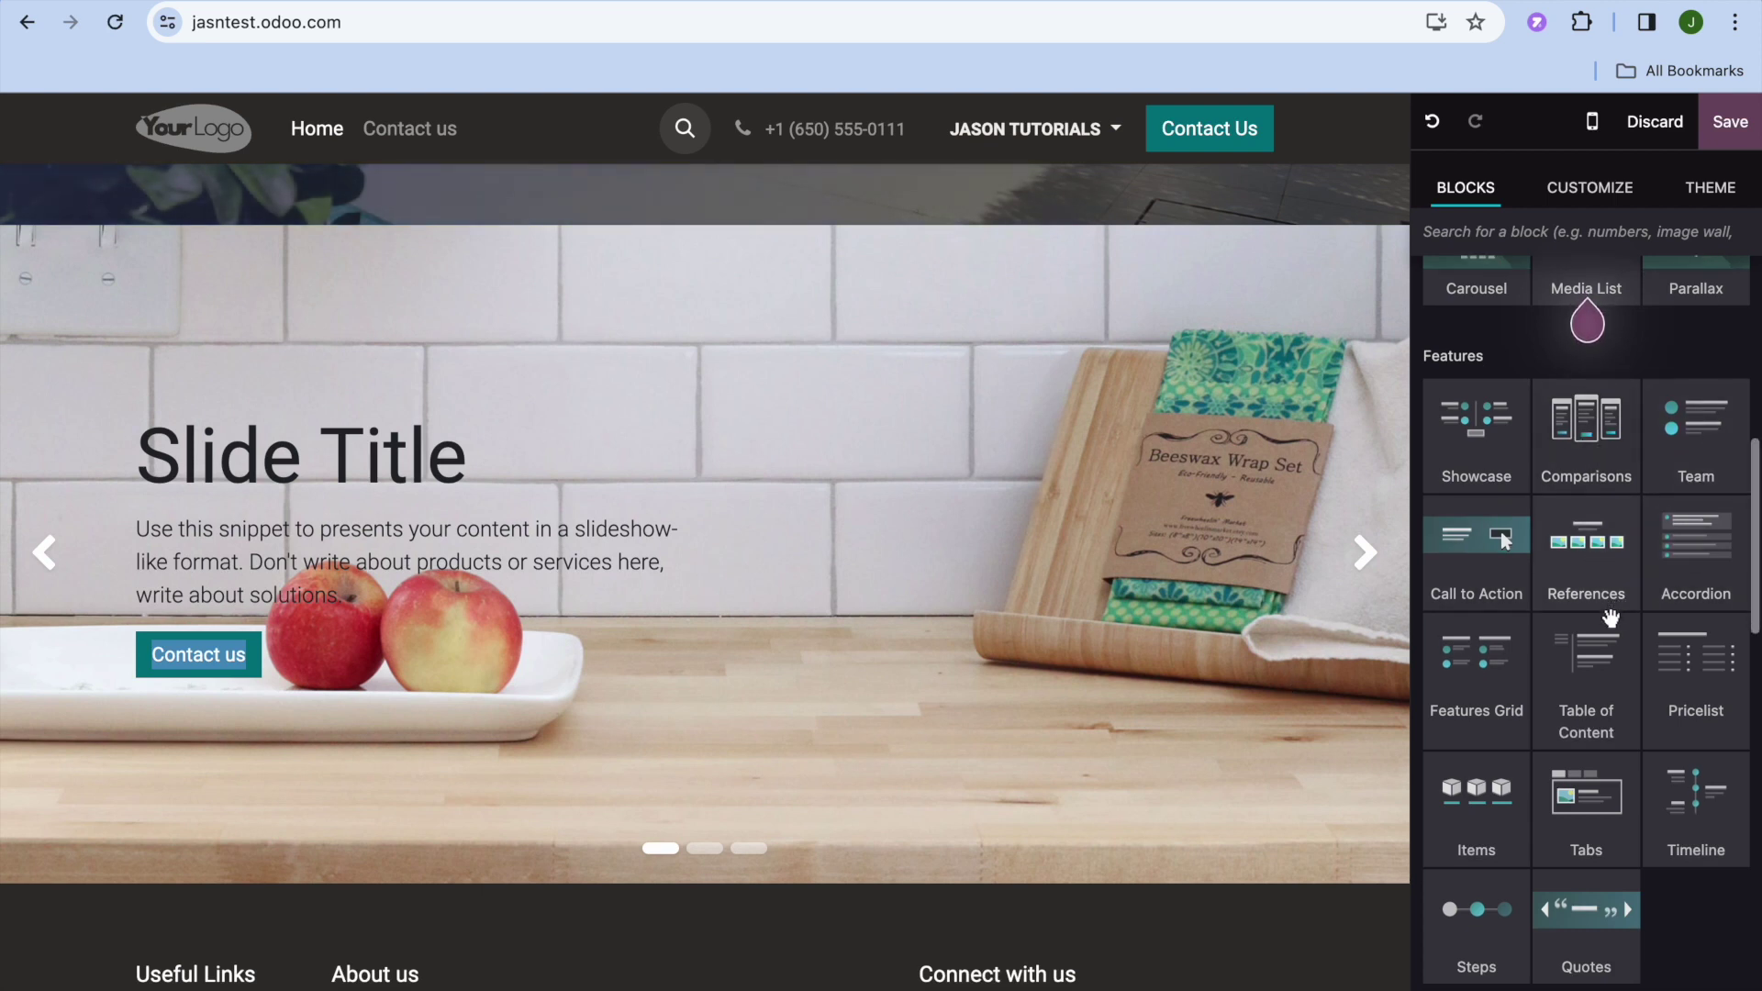
scroll(1601, 606, down, 1)
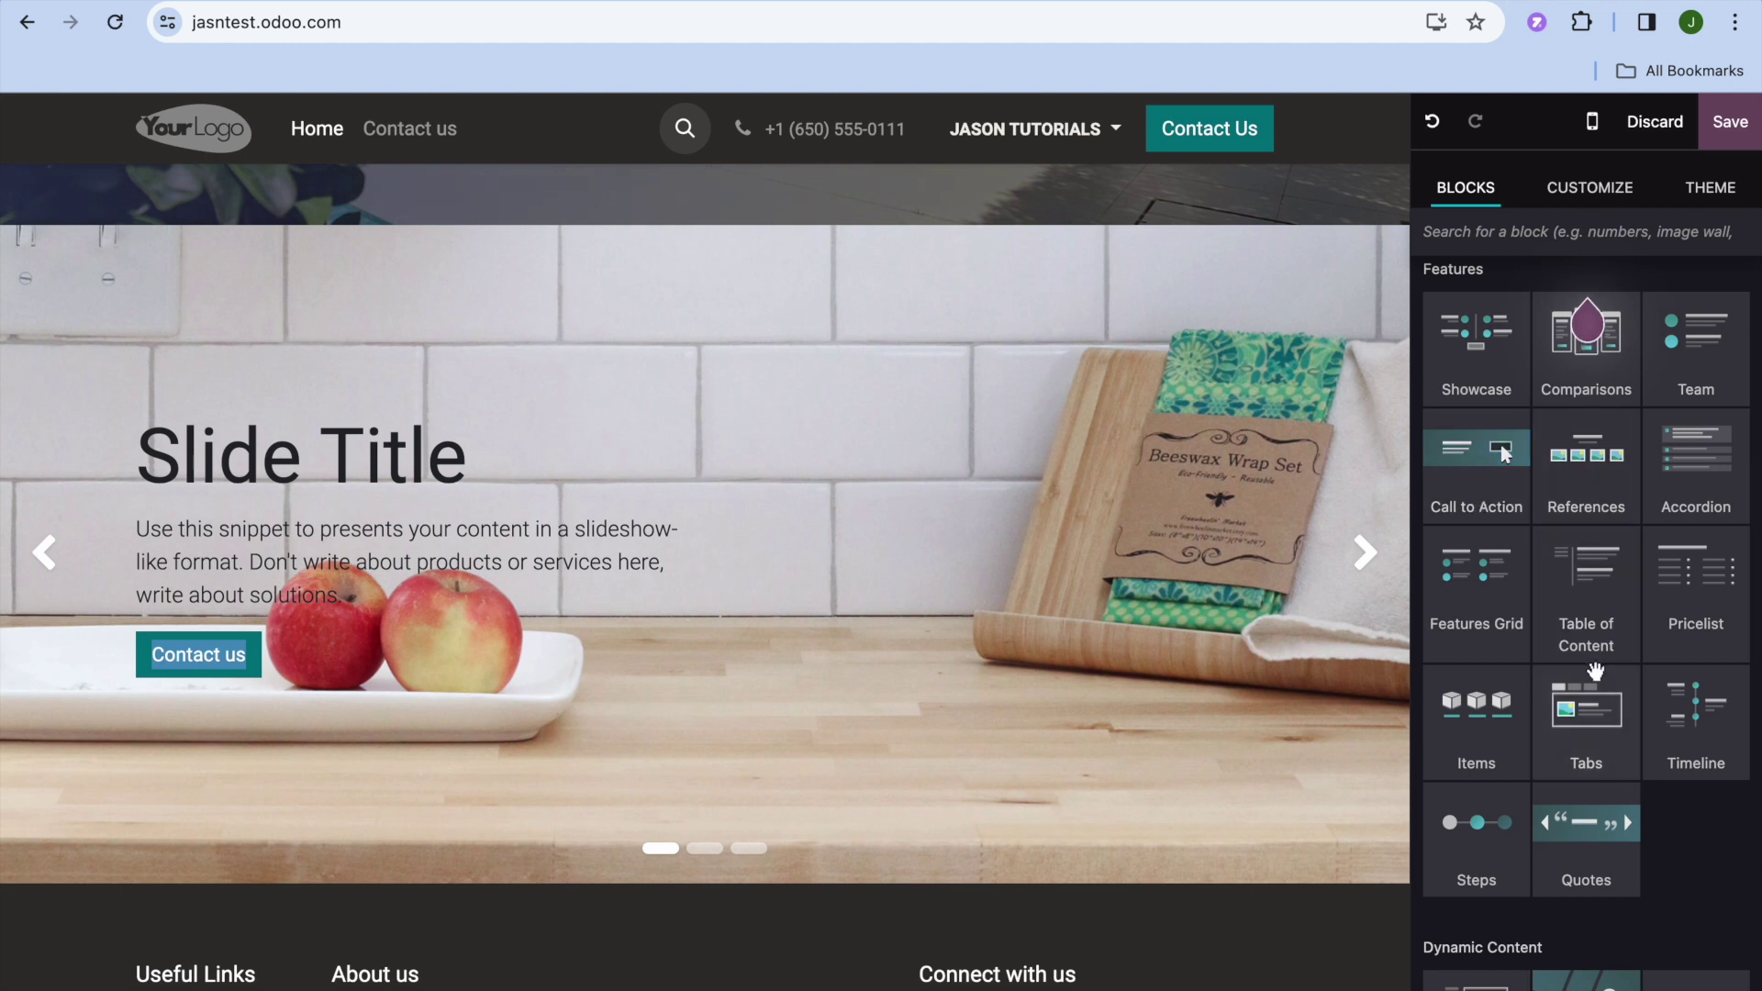
scroll(1594, 674, down, 1)
scroll(1595, 672, down, 5)
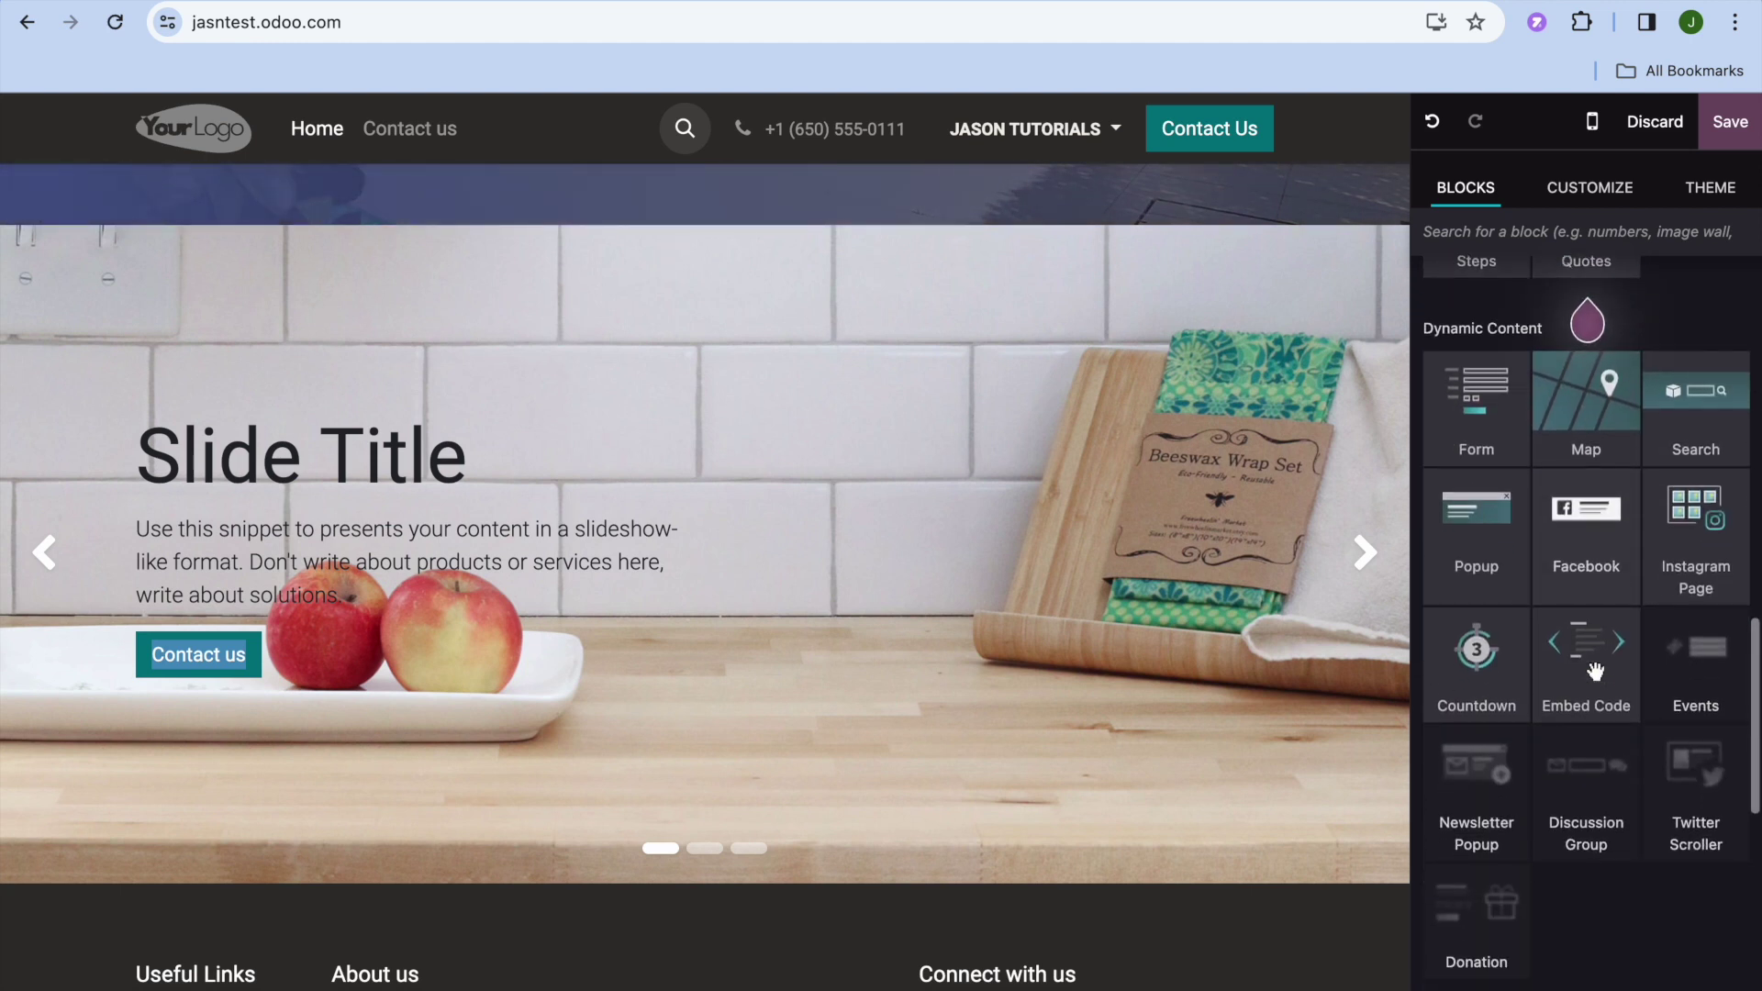
scroll(1596, 675, down, 1)
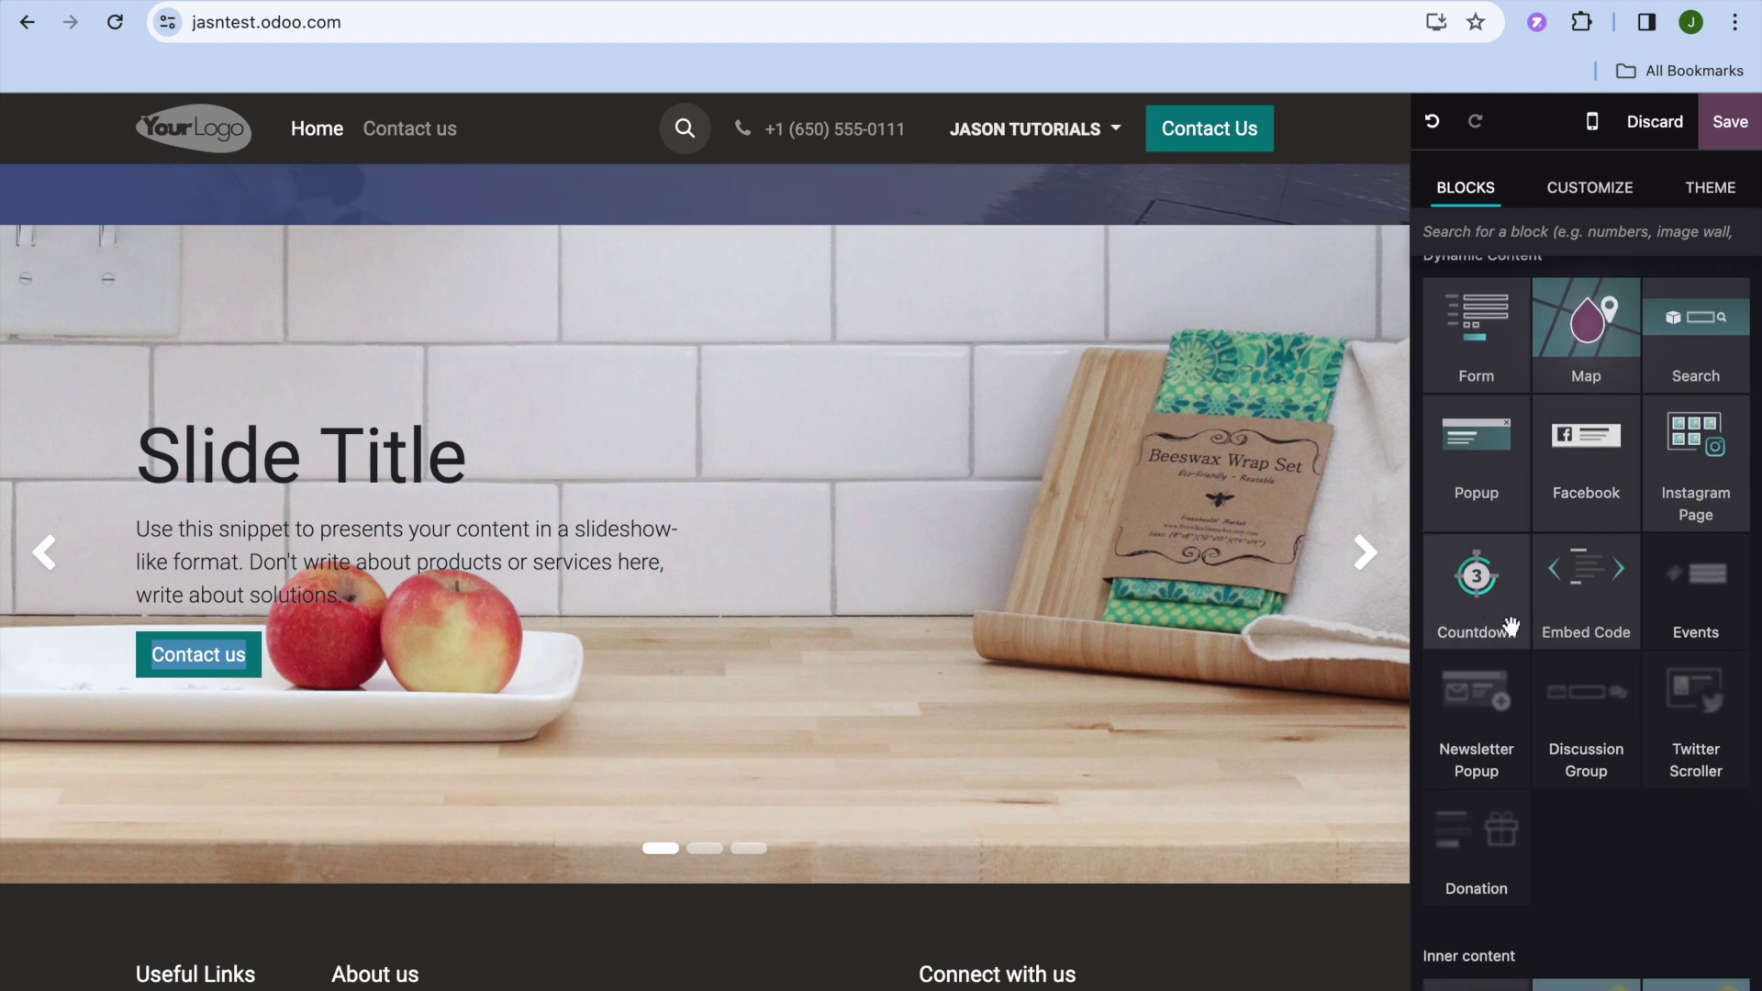
mouse_move(1583, 679)
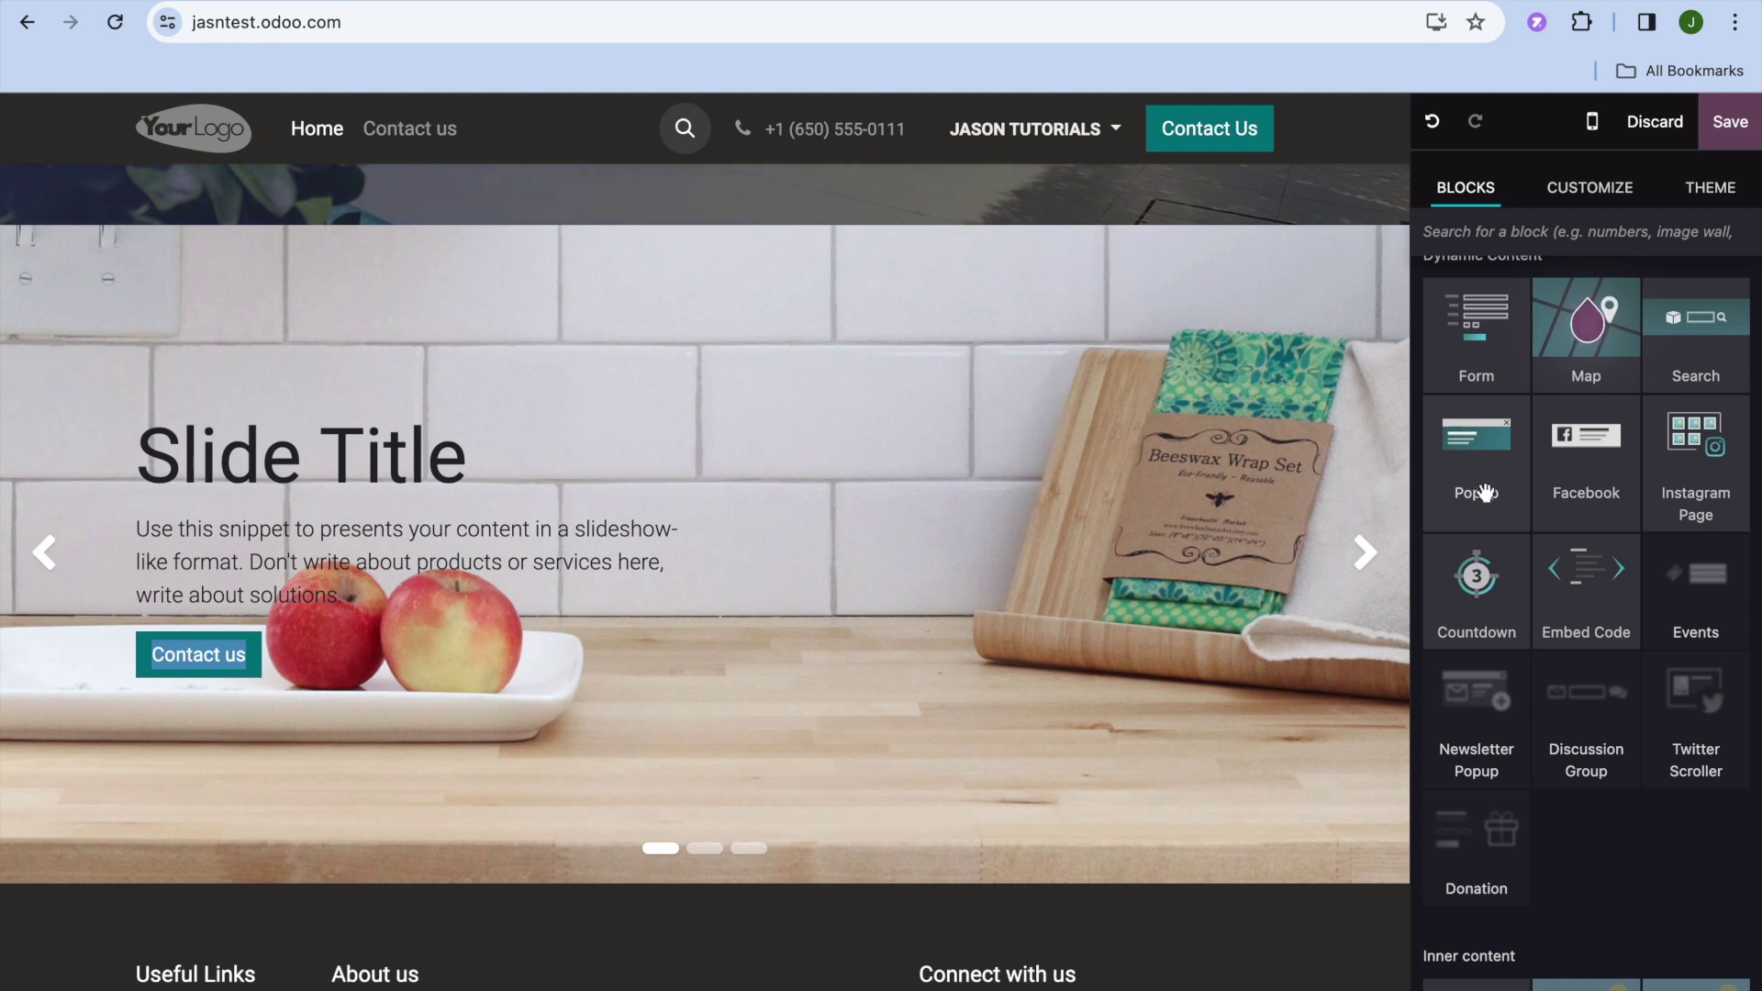
scroll(1485, 493, down, 7)
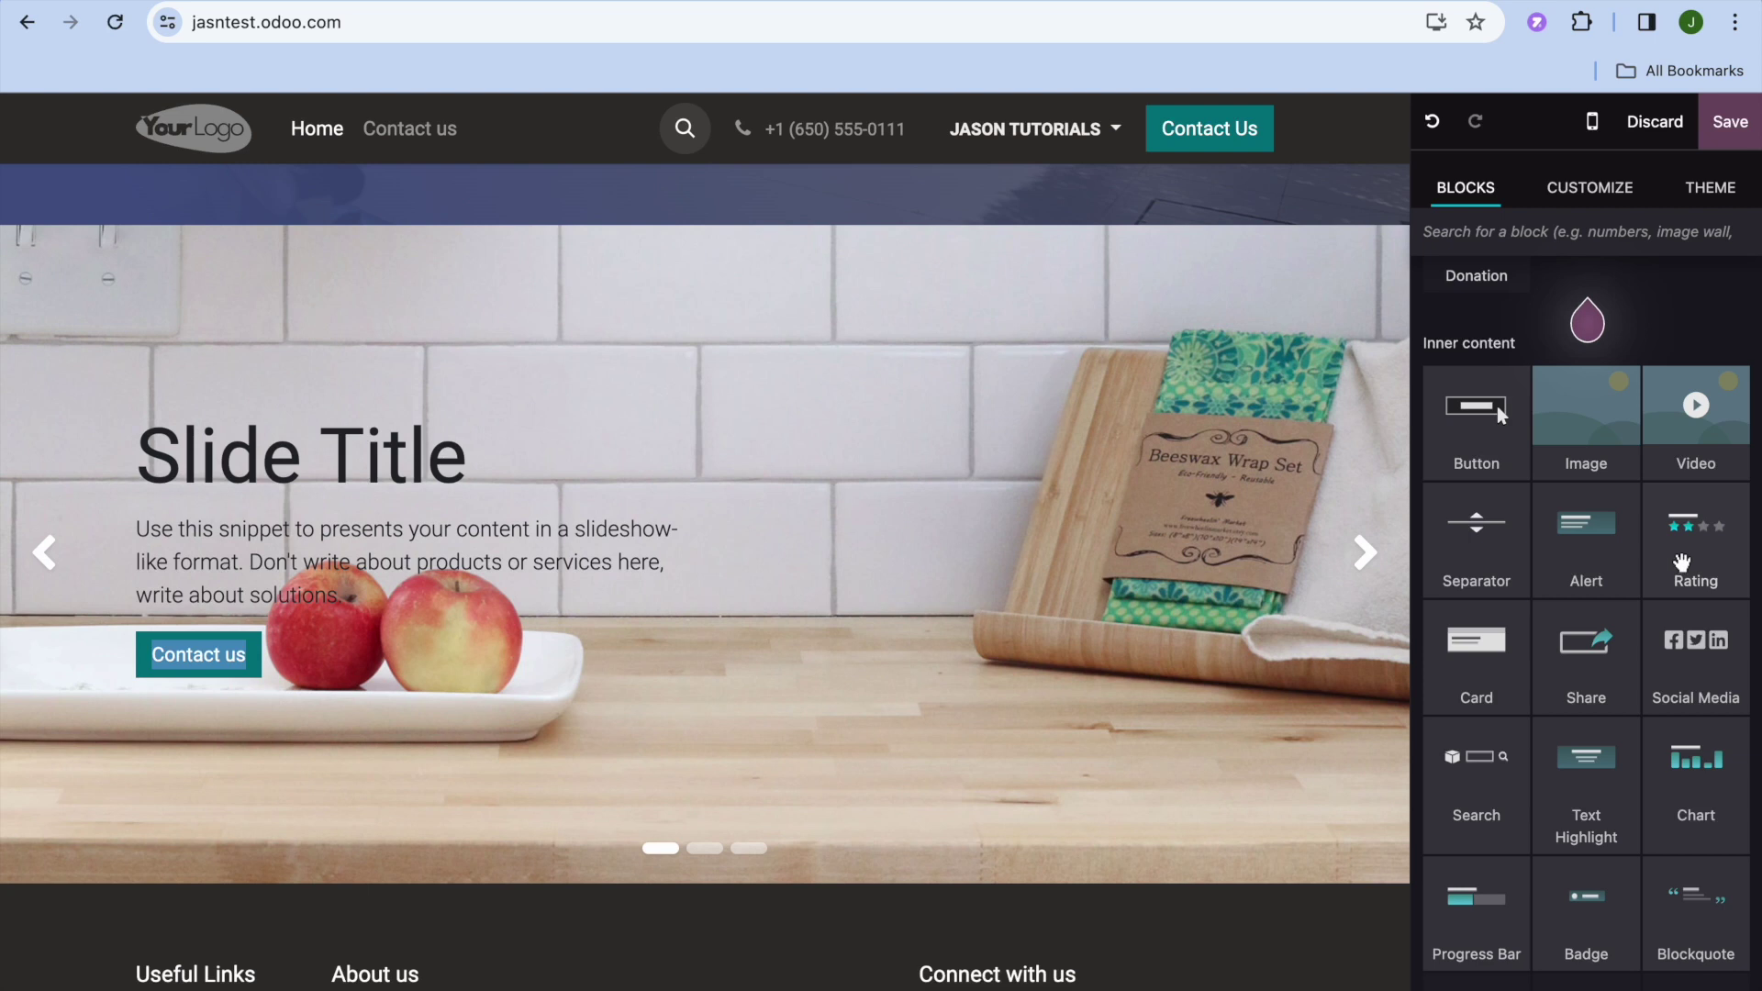
scroll(1700, 566, down, 2)
scroll(1699, 566, down, 1)
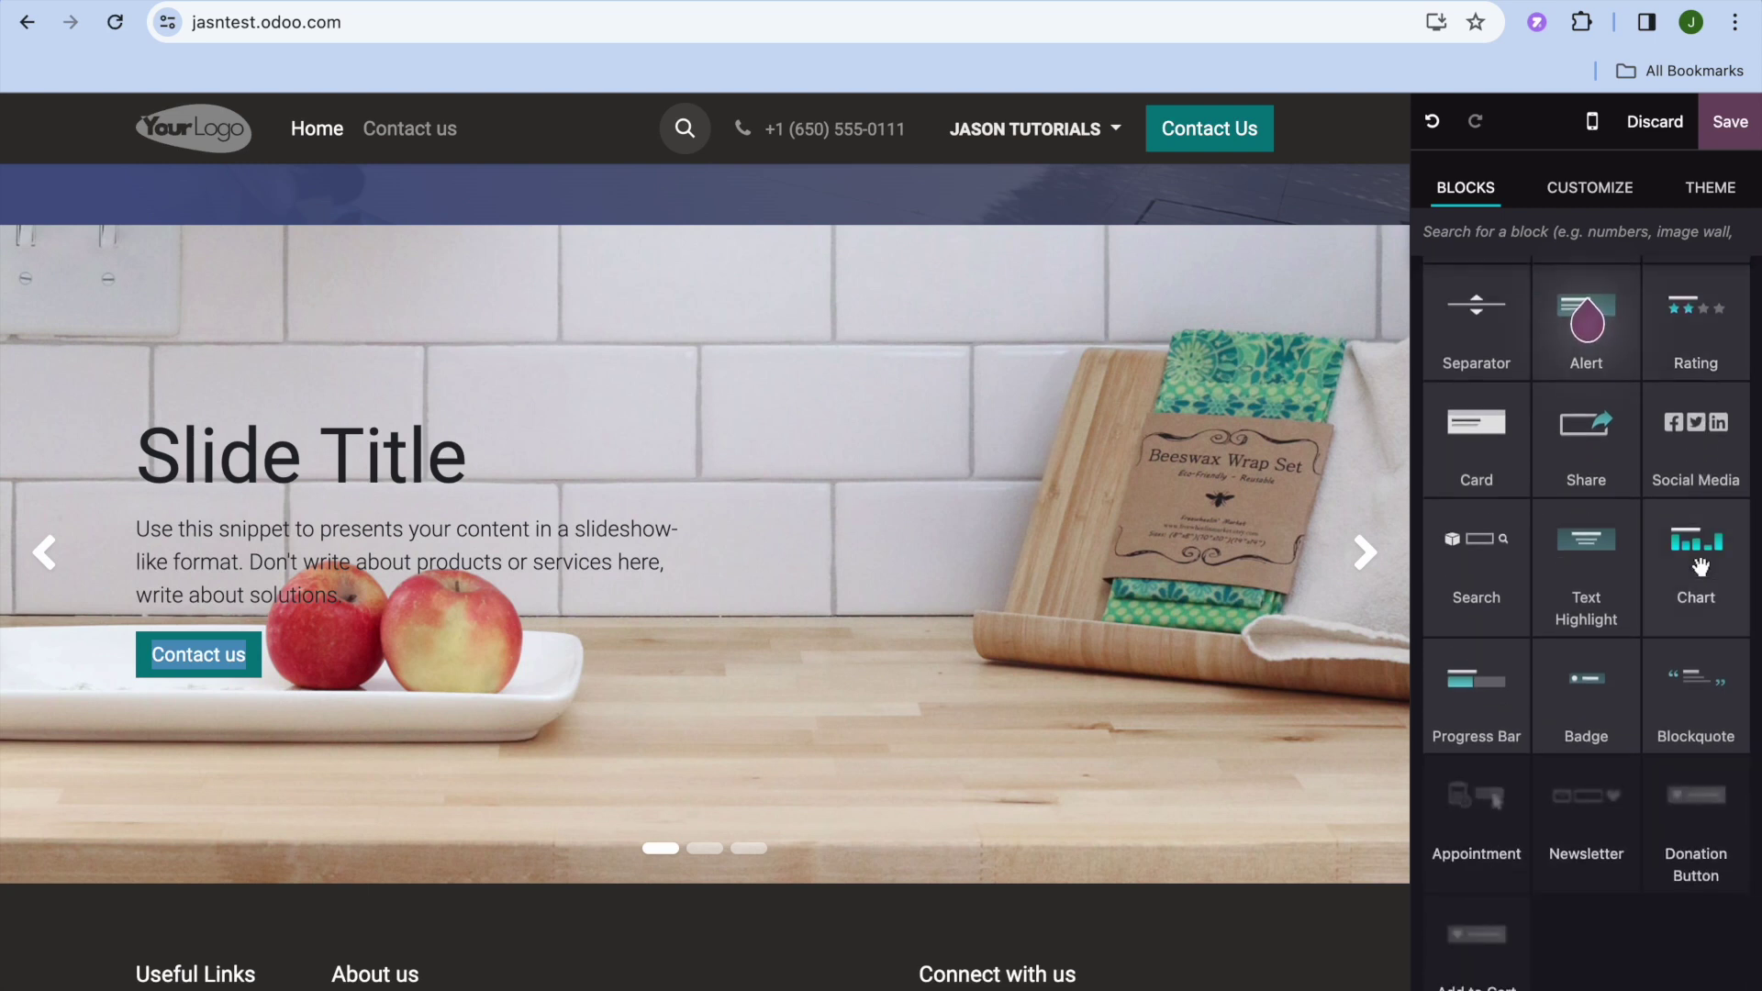
mouse_move(1501, 837)
- Save the homepage, then create an 'About US' page from the second About template, added to the menu
click(1731, 129)
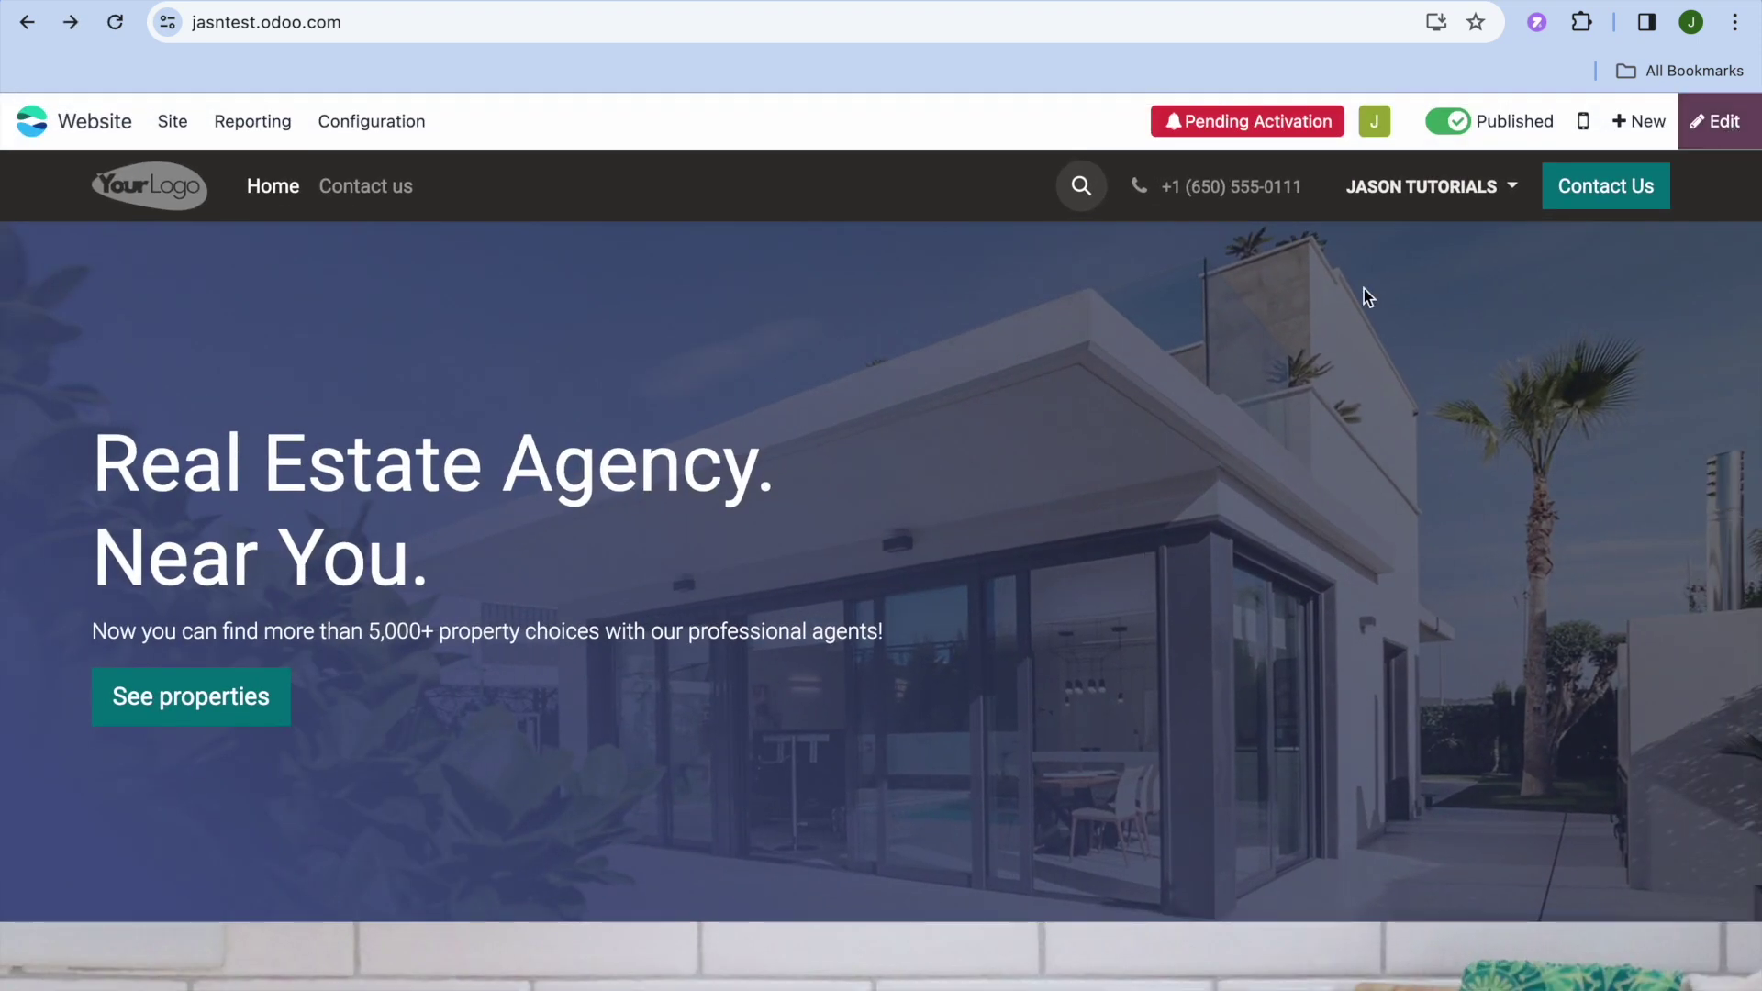
click(1633, 125)
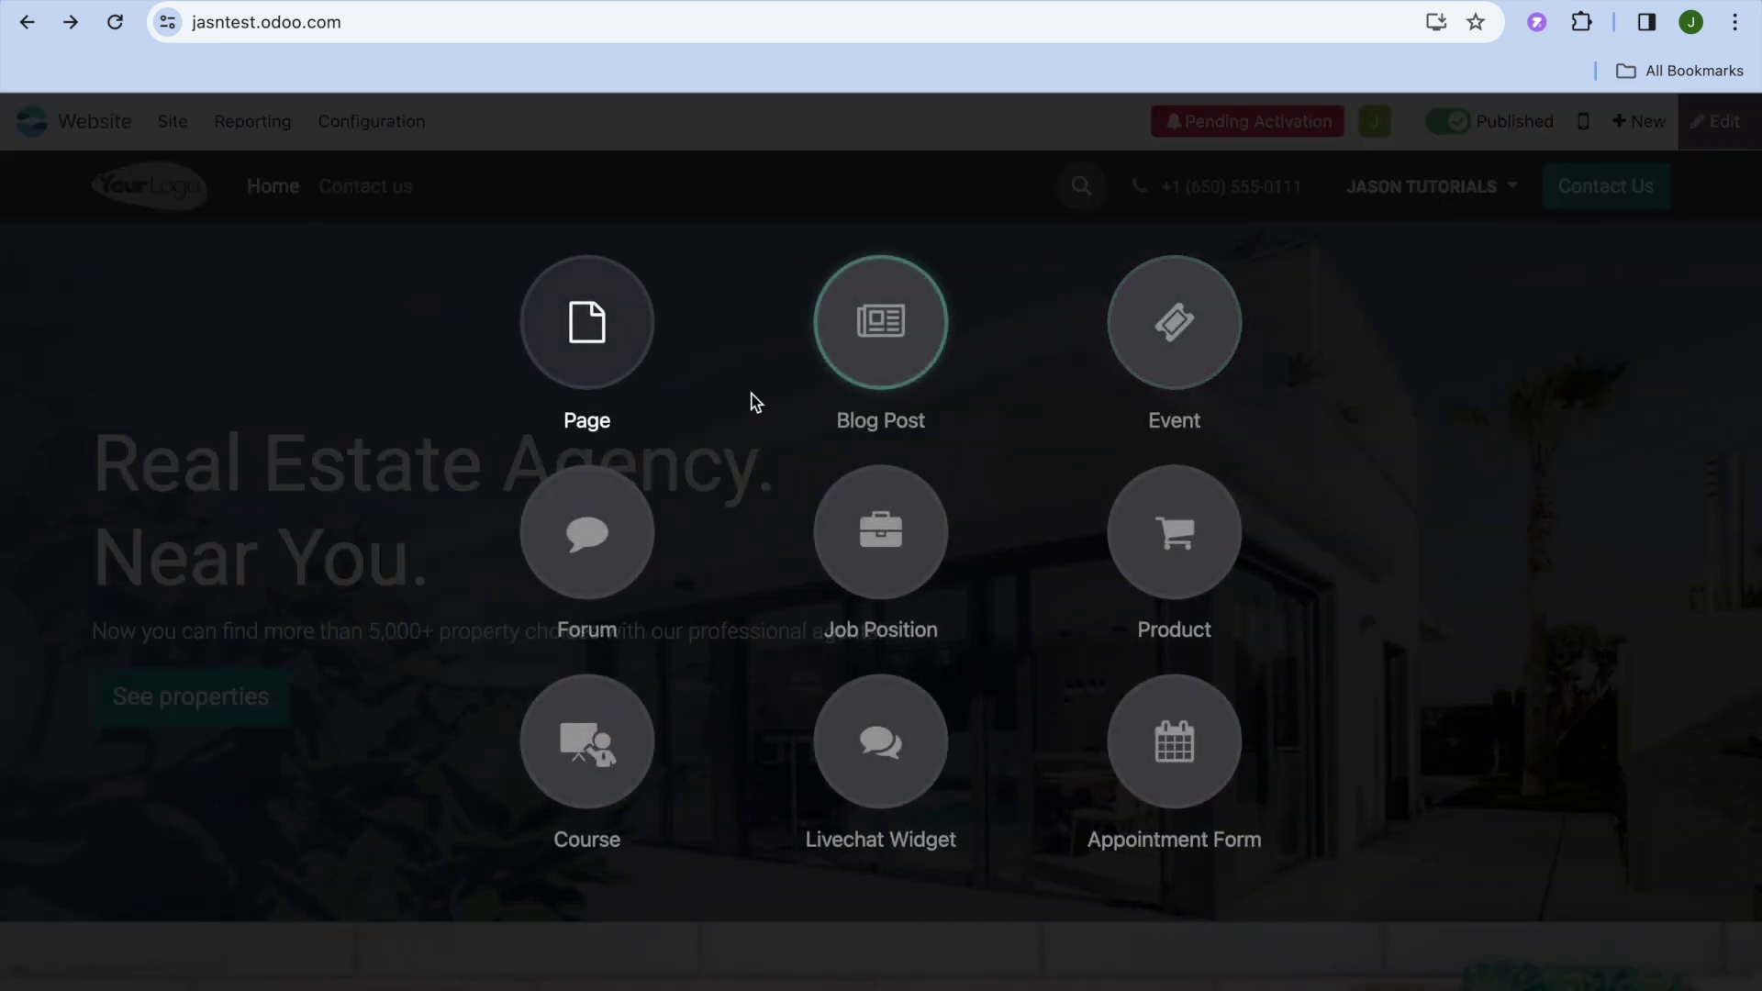
click(573, 332)
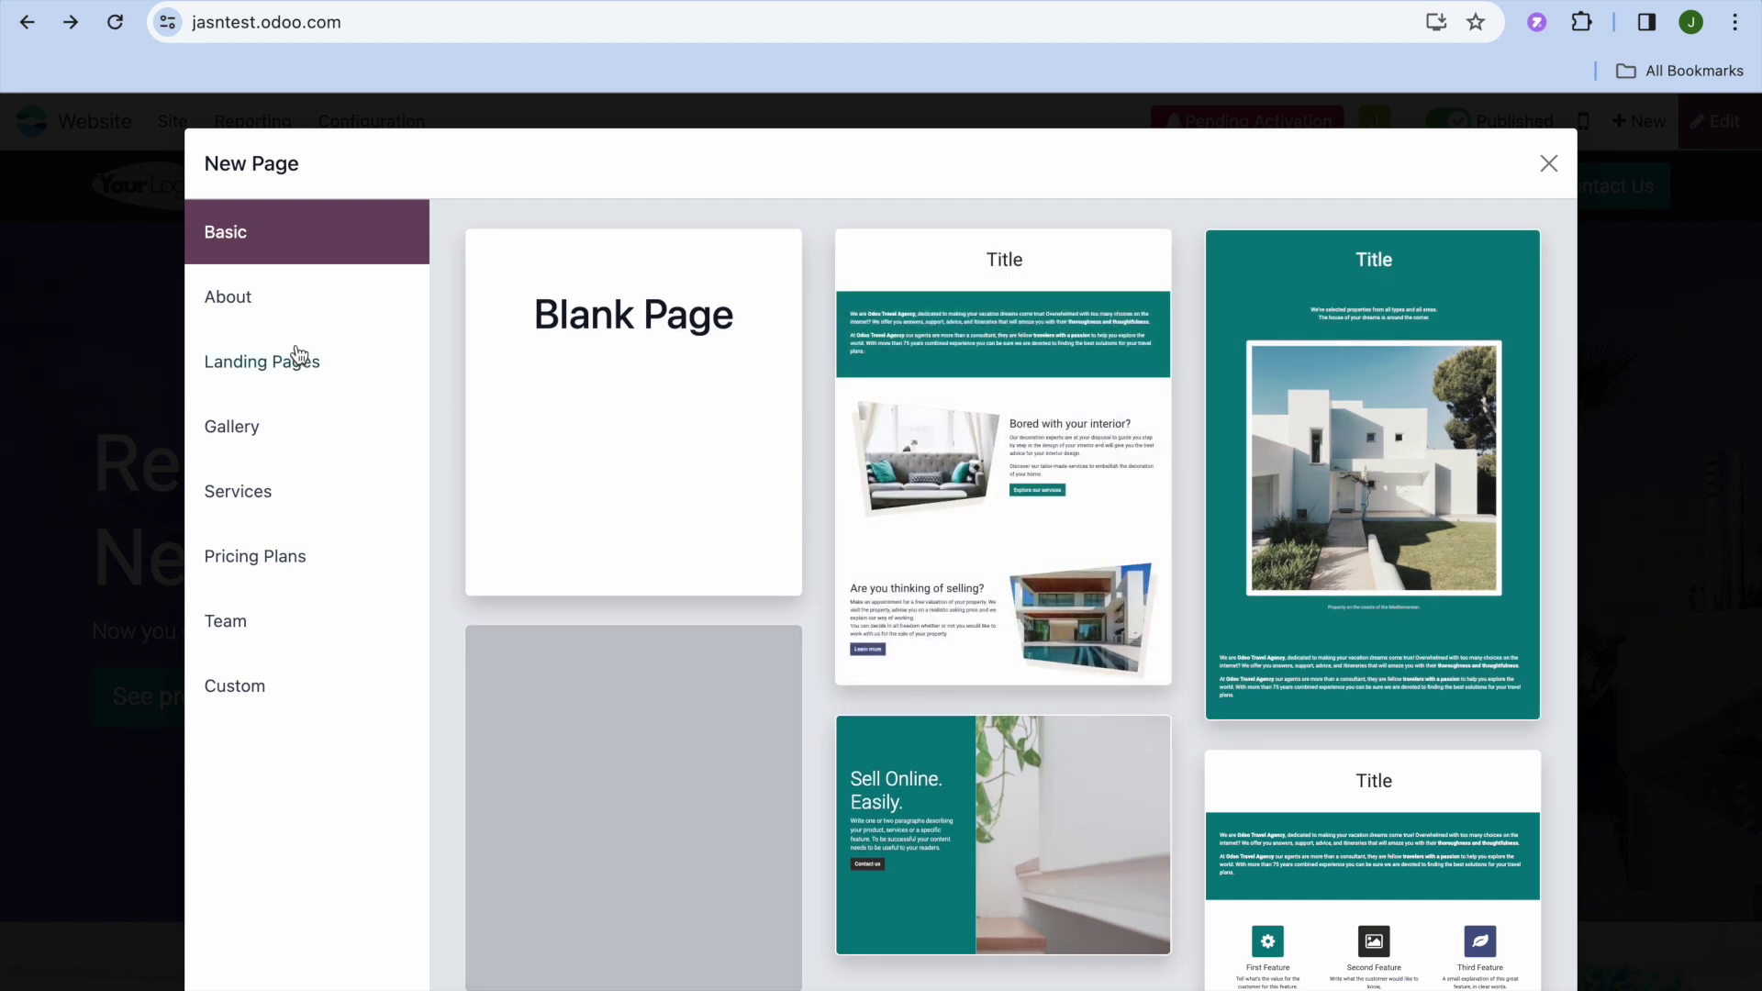
click(254, 309)
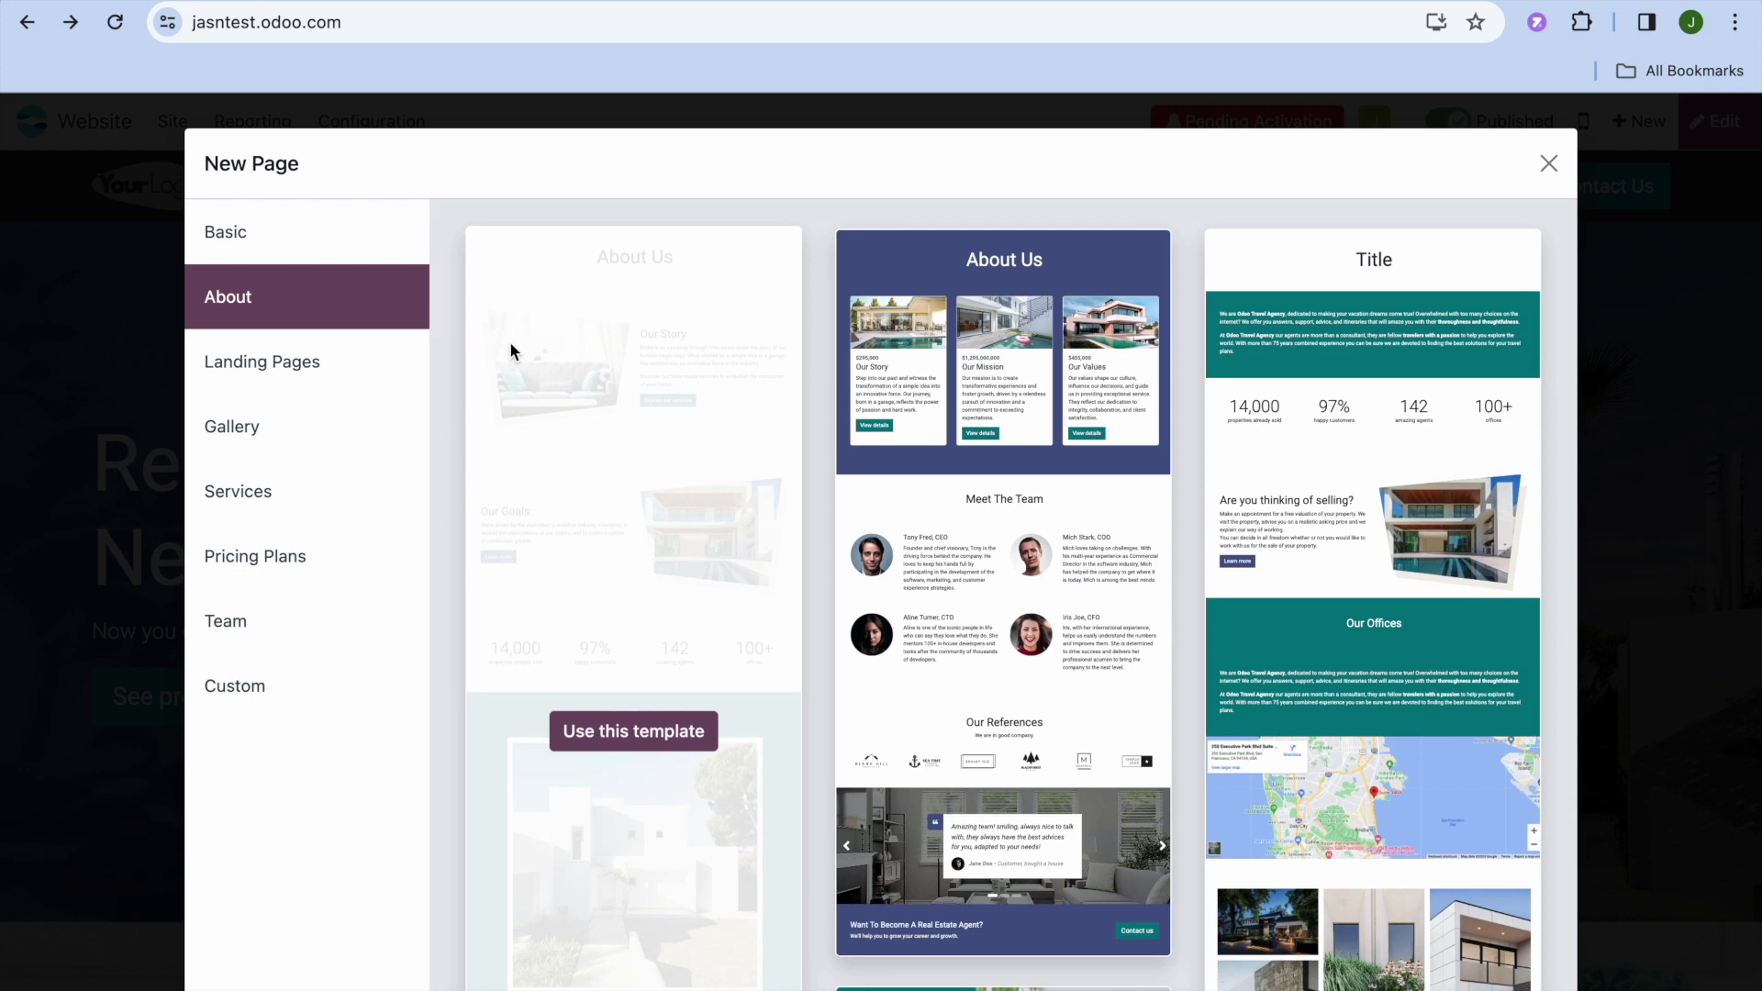
mouse_move(740, 439)
mouse_move(986, 419)
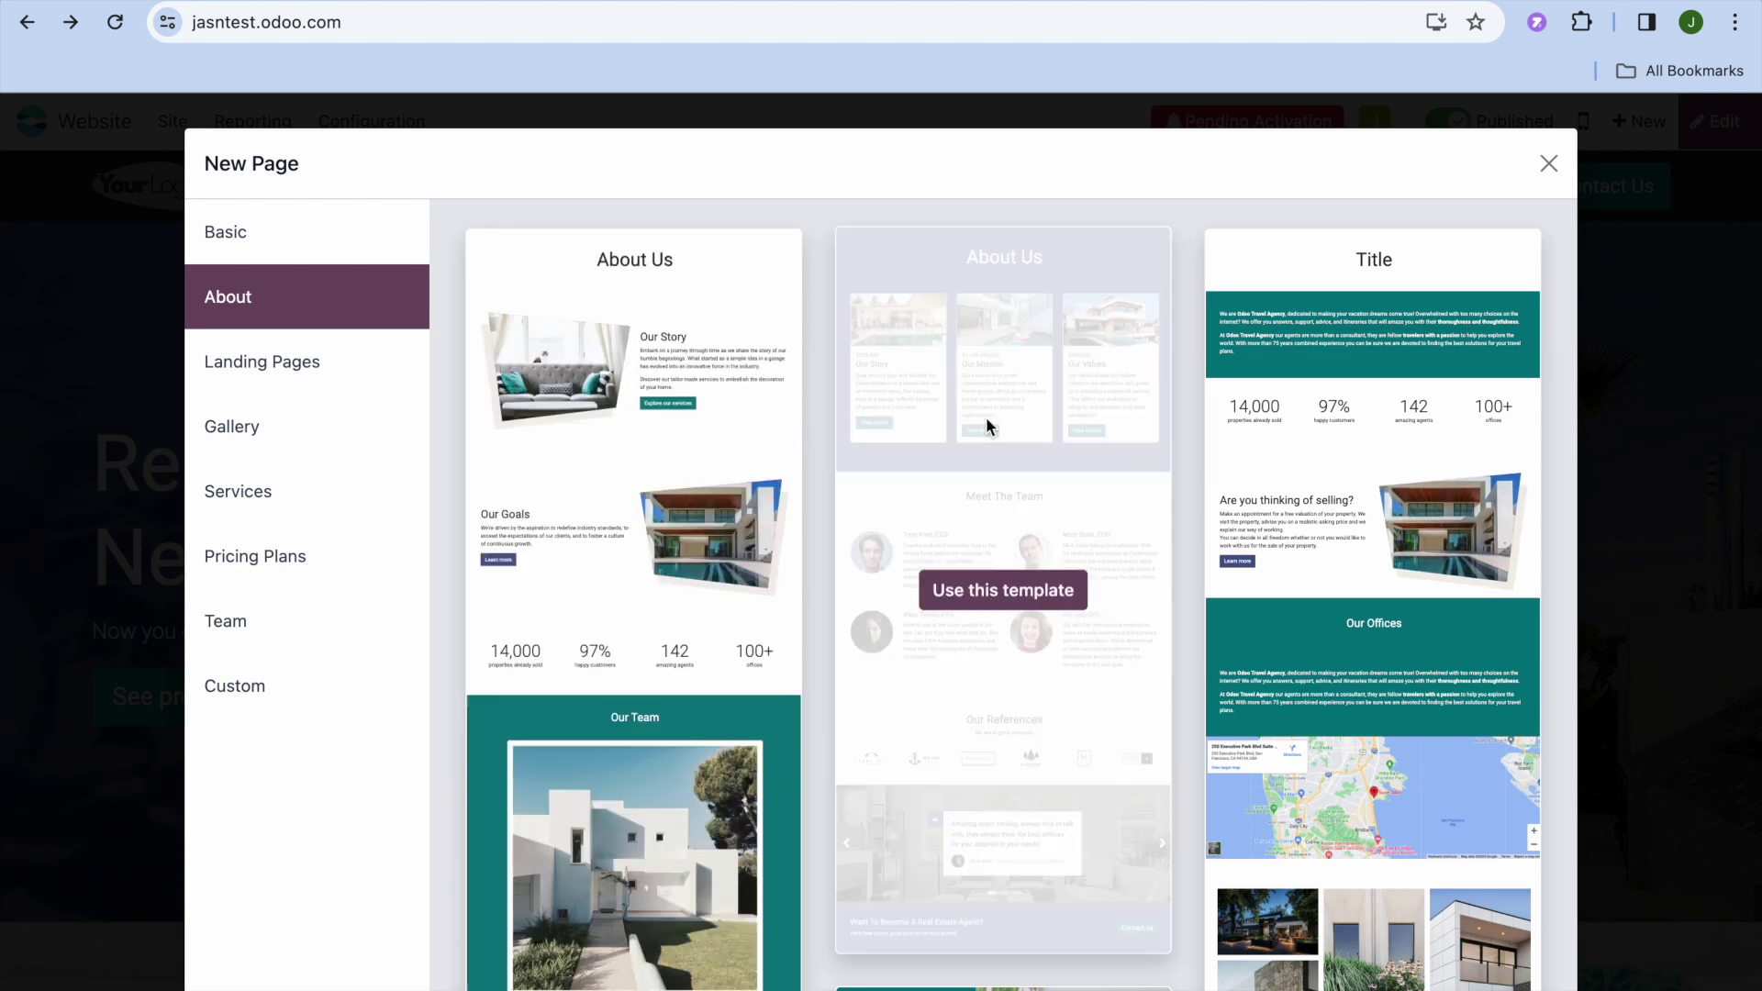
click(1019, 596)
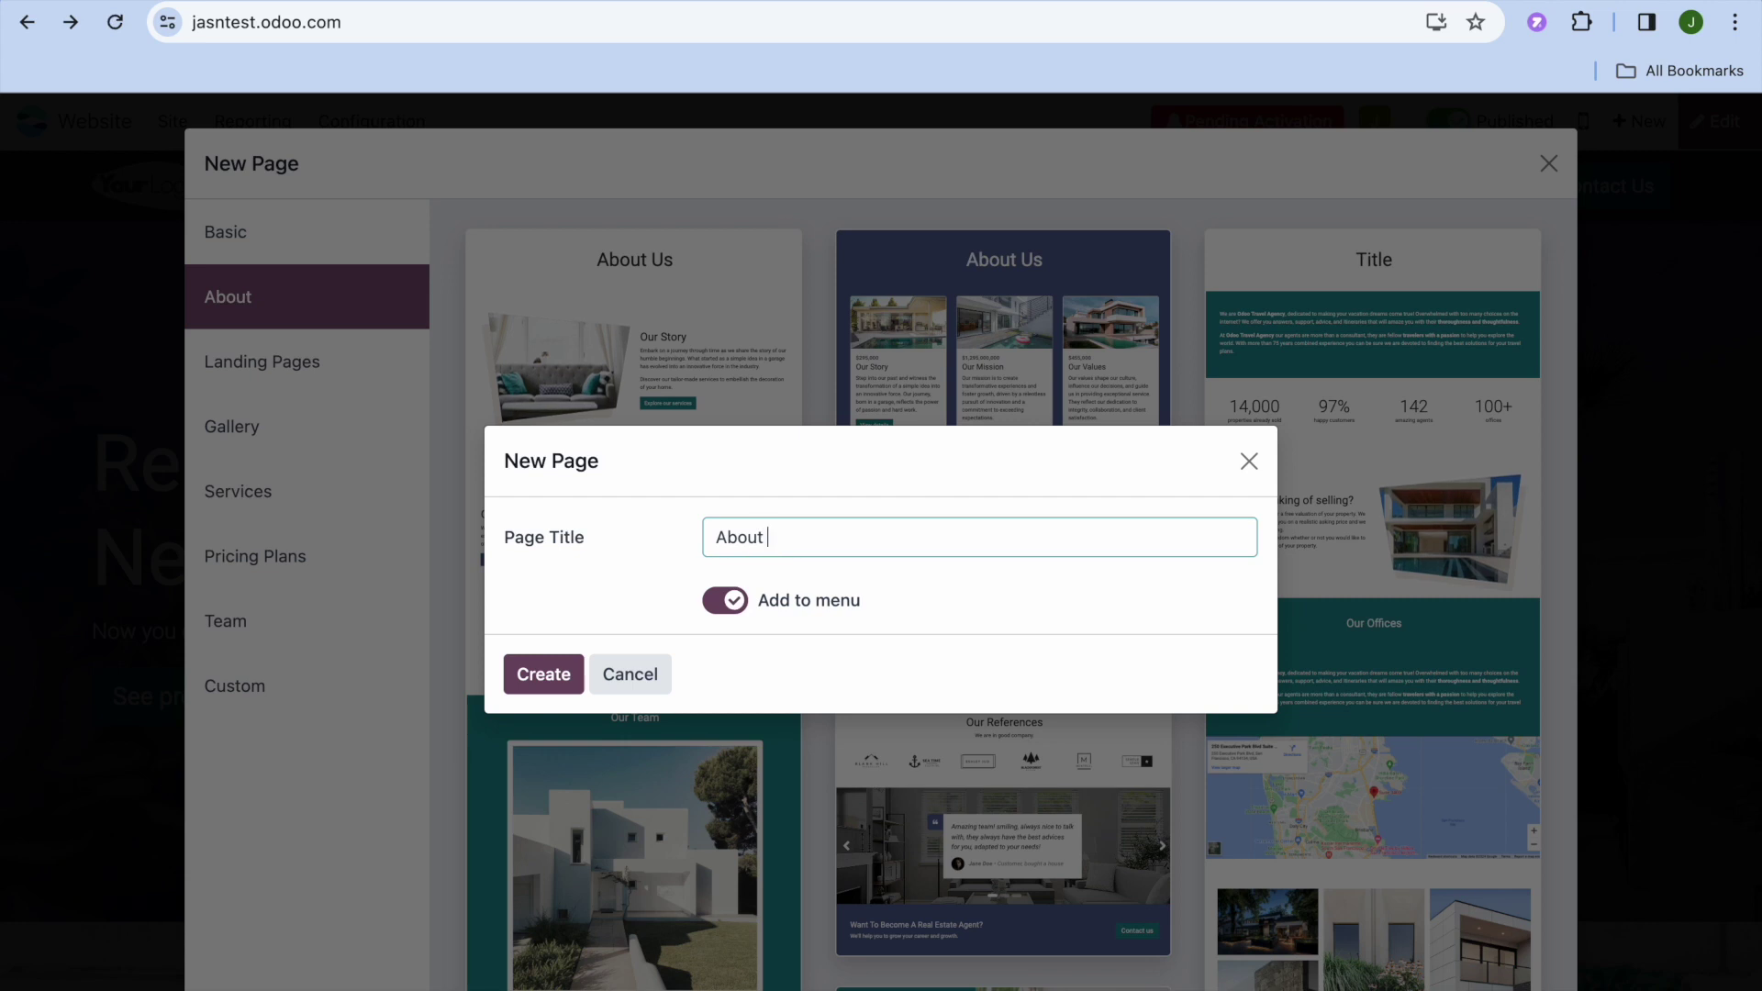
key(Caps_Lock)
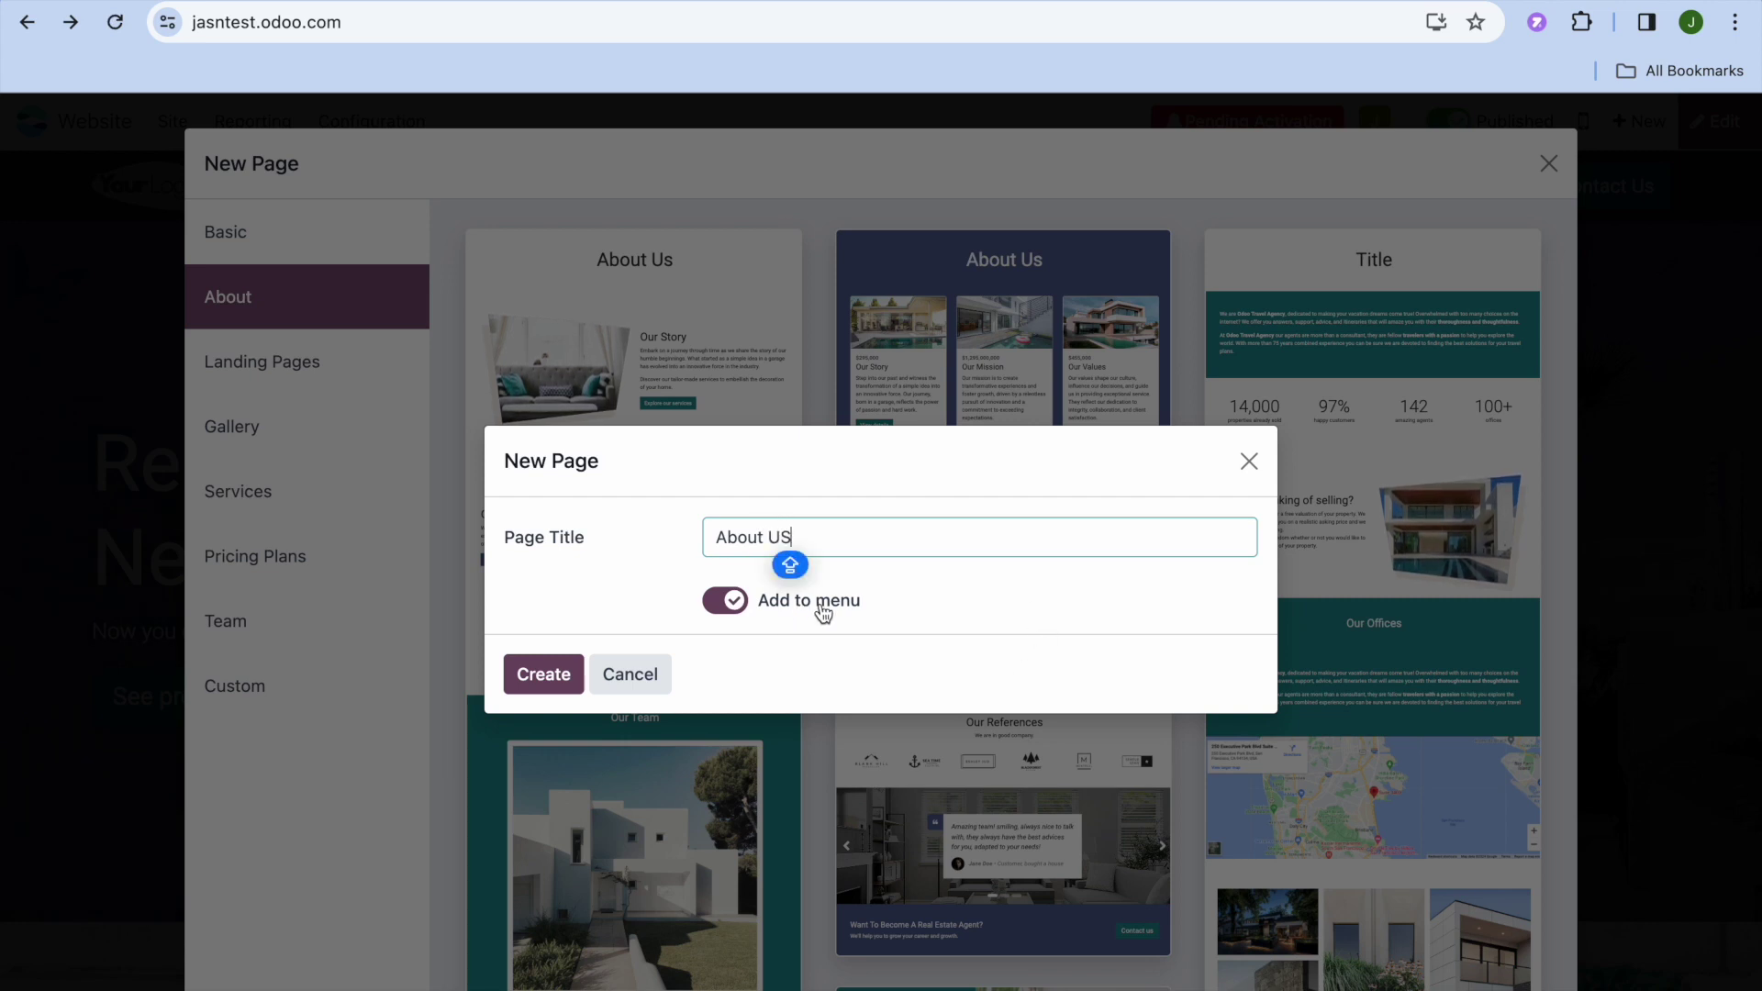
click(558, 676)
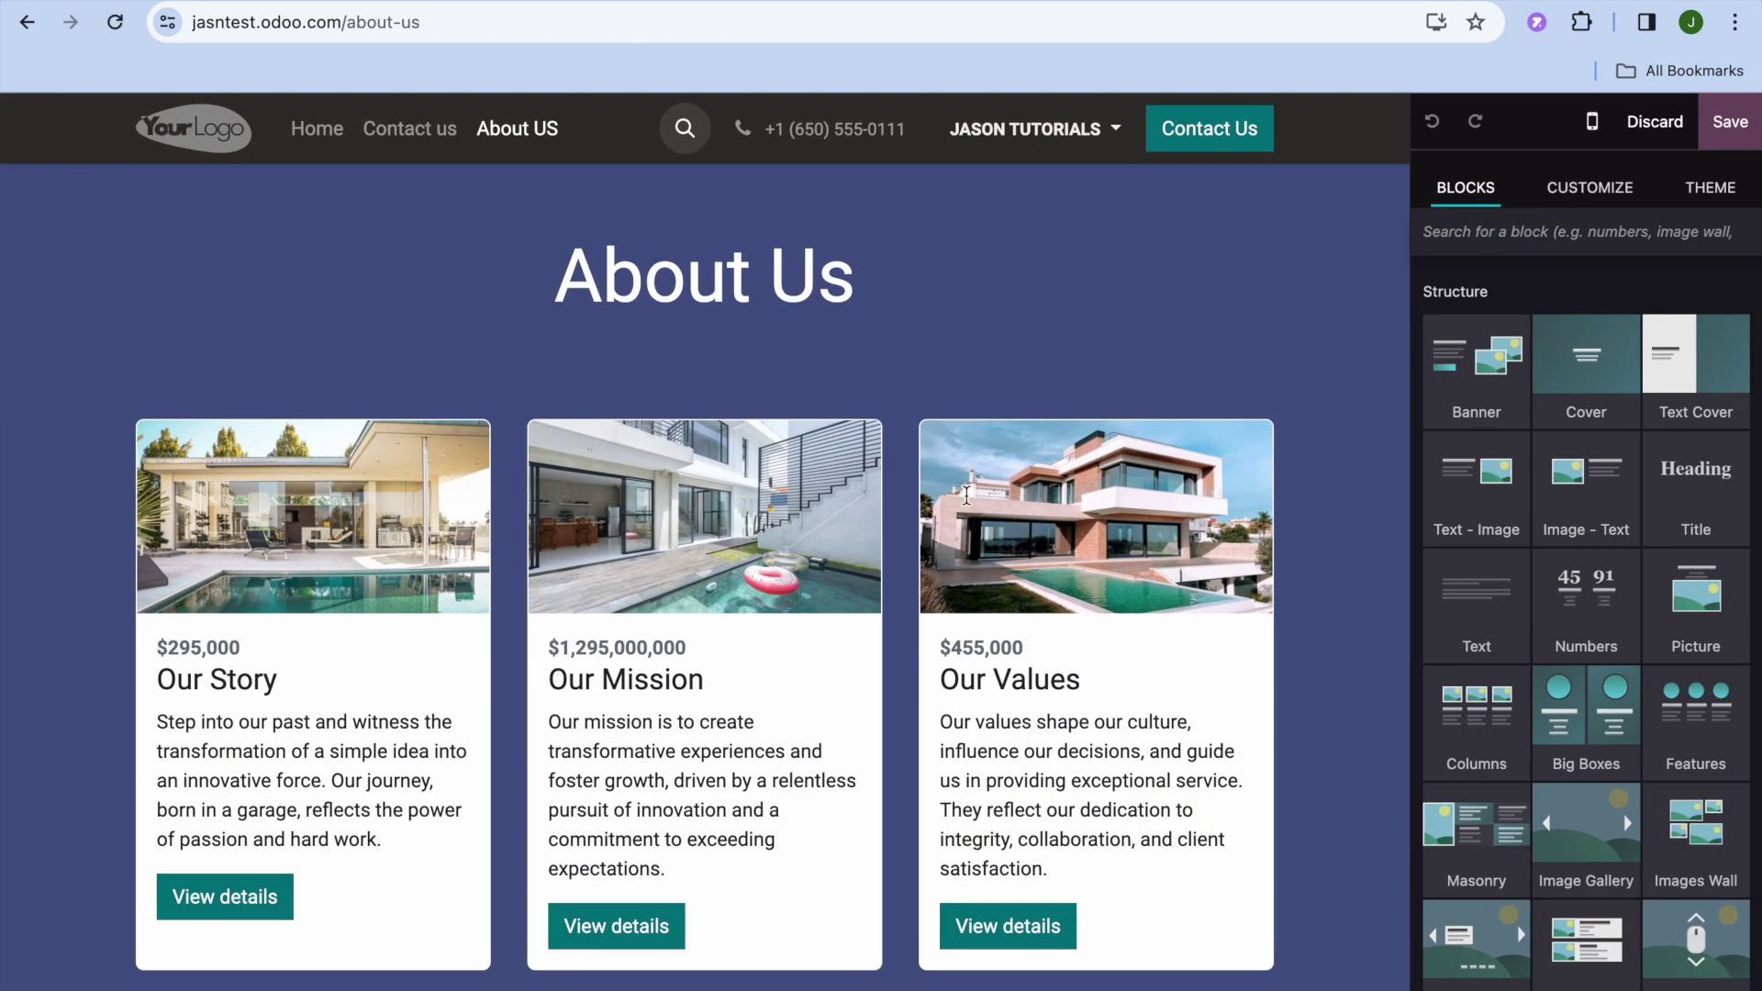
- Edit Mich Stark's photo and description in Meet The Team, then save the About US page
scroll(969, 445, down, 10)
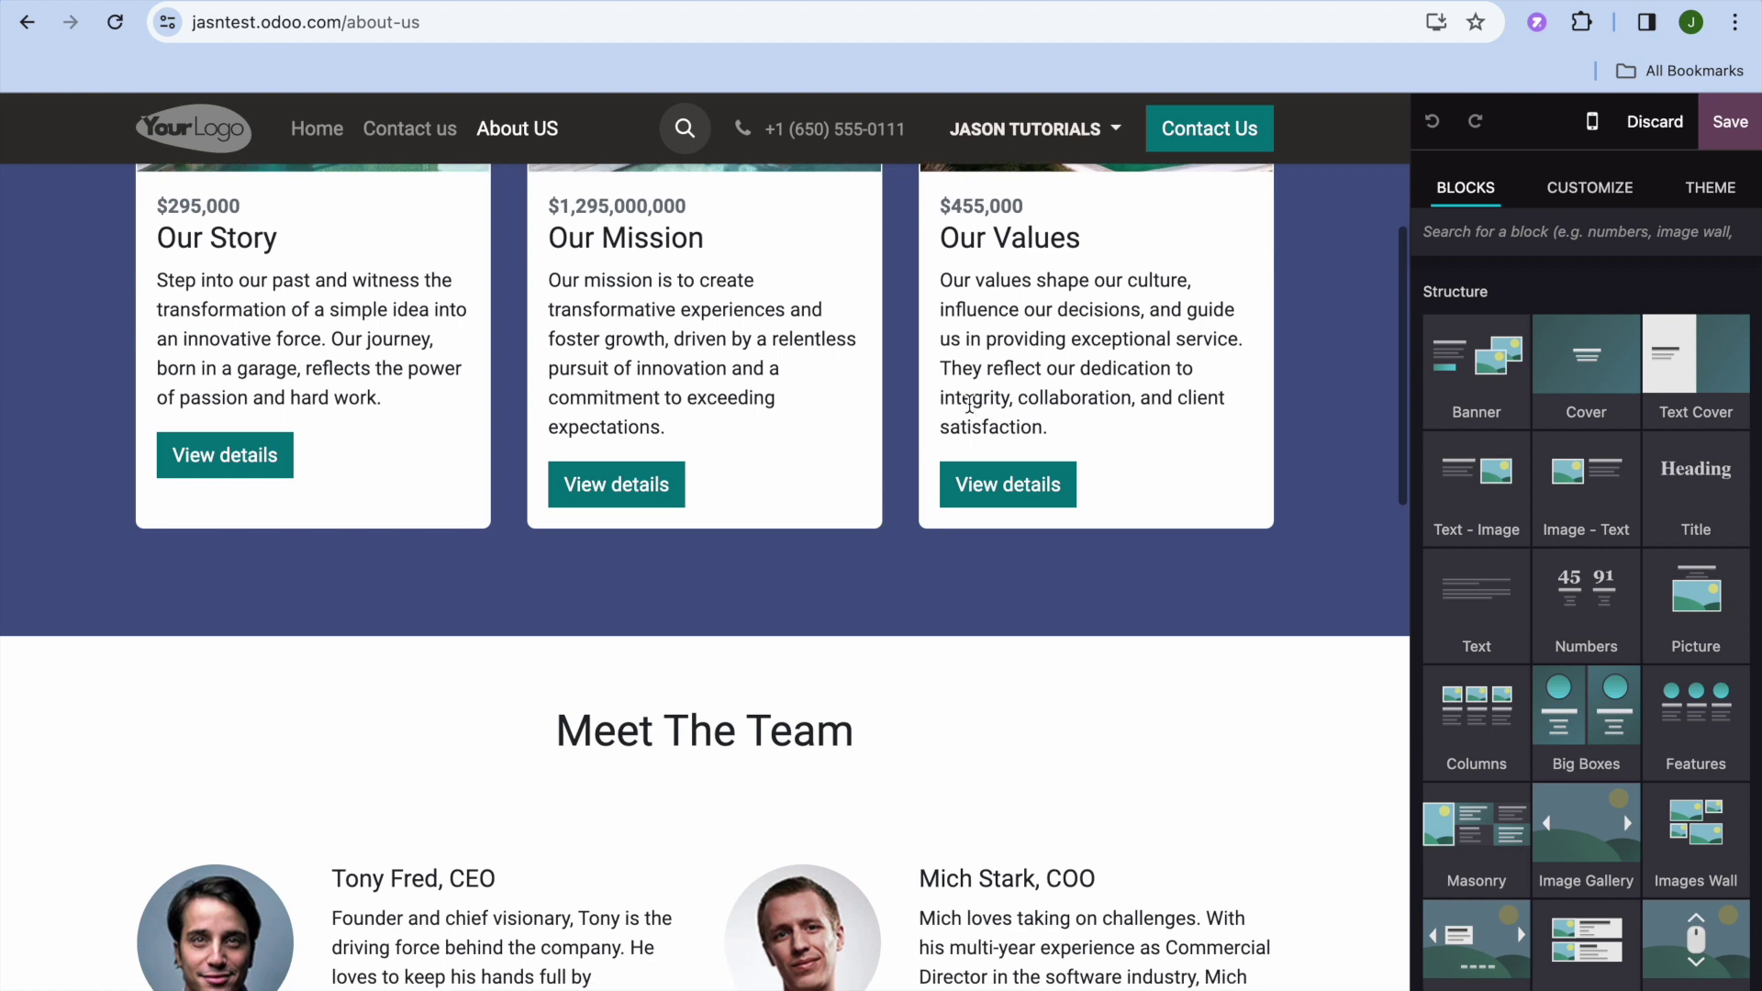
scroll(969, 404, down, 1)
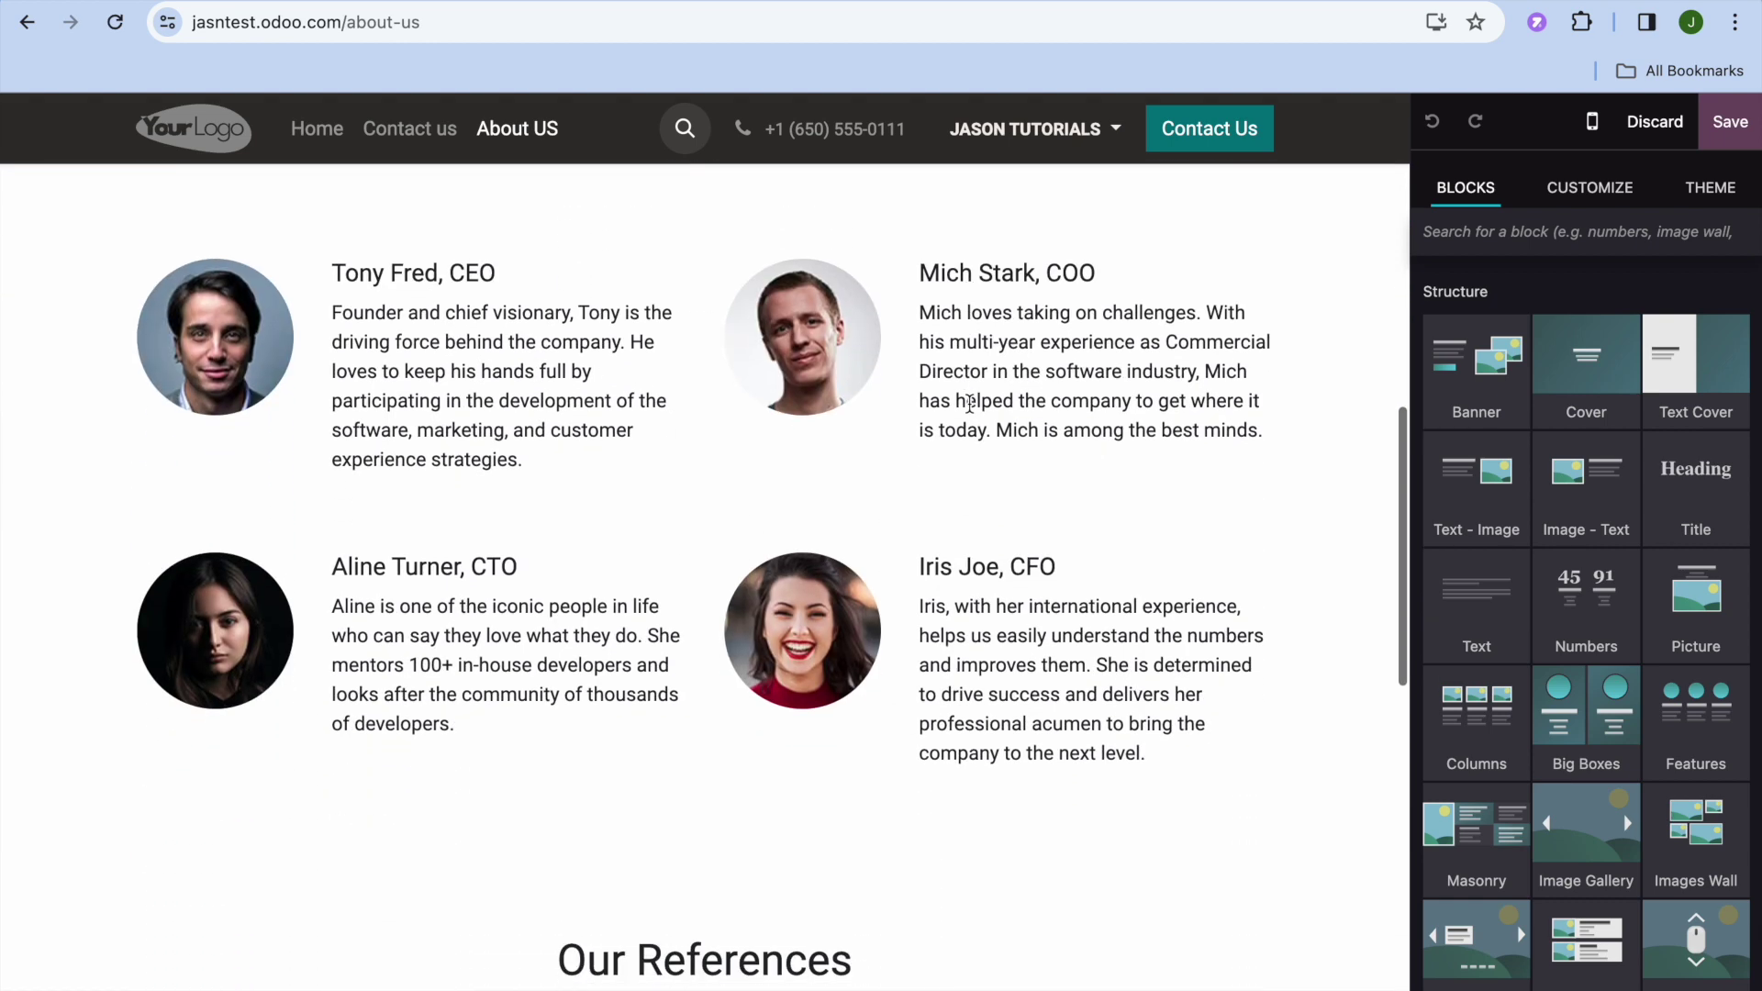
click(822, 405)
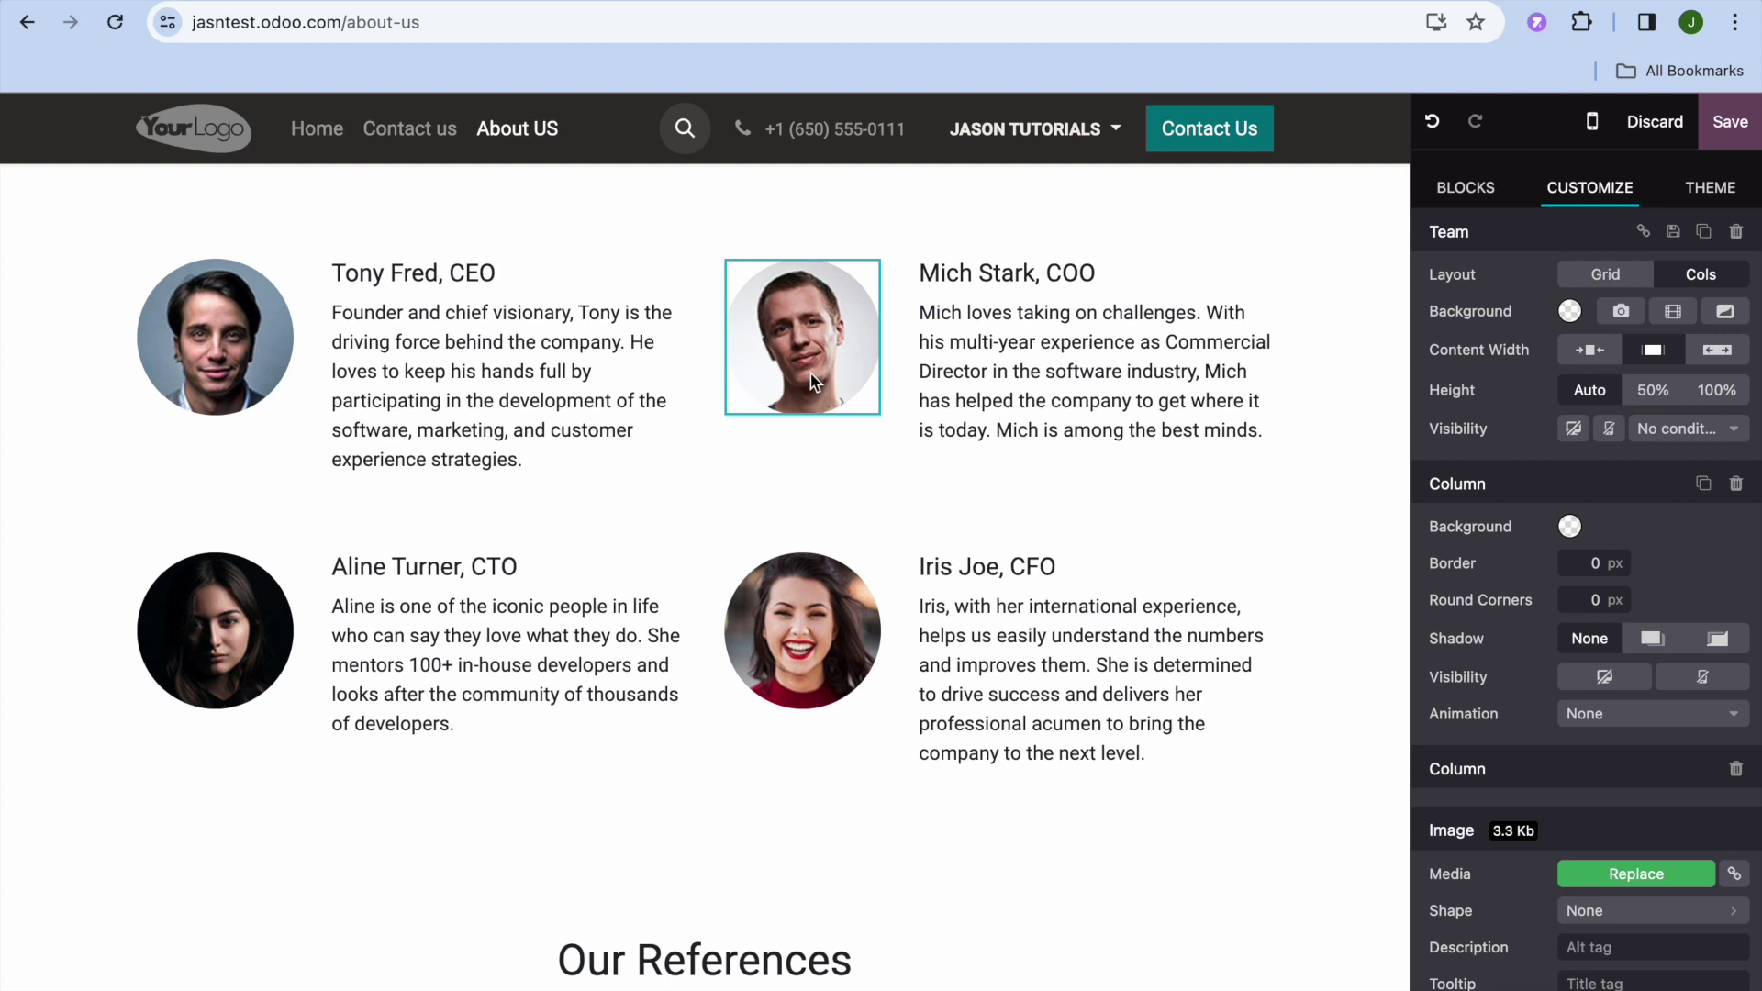
click(1064, 407)
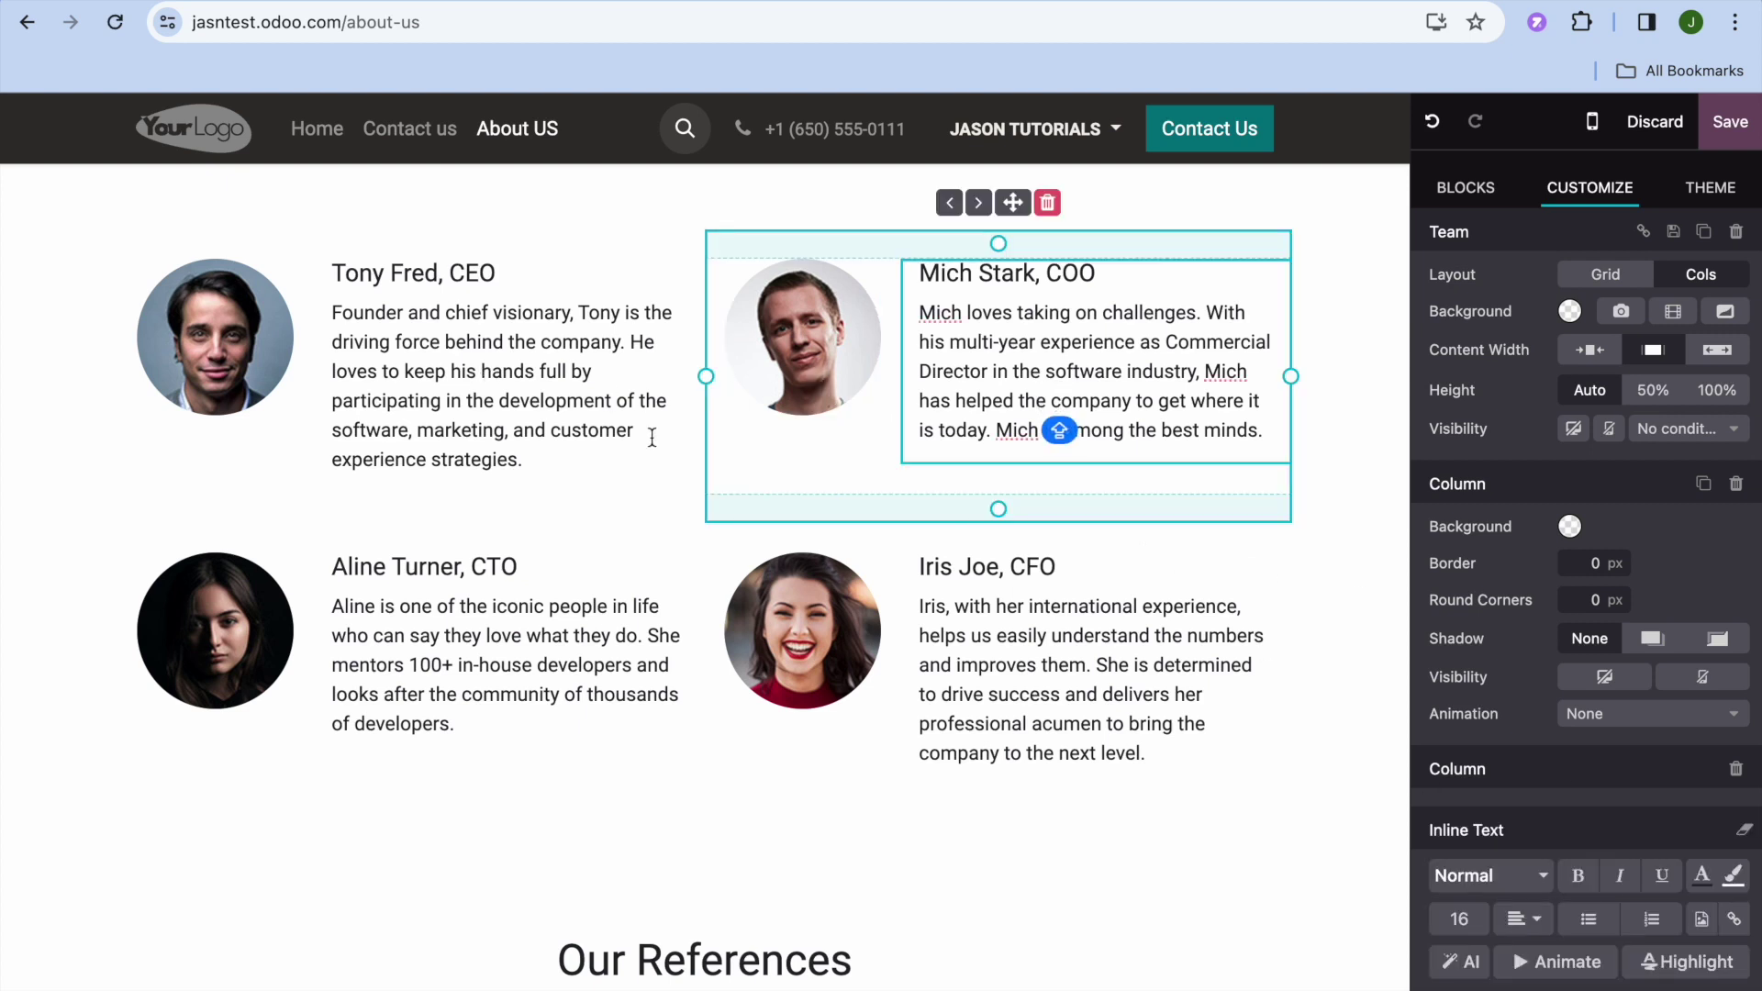
scroll(523, 468, up, 10)
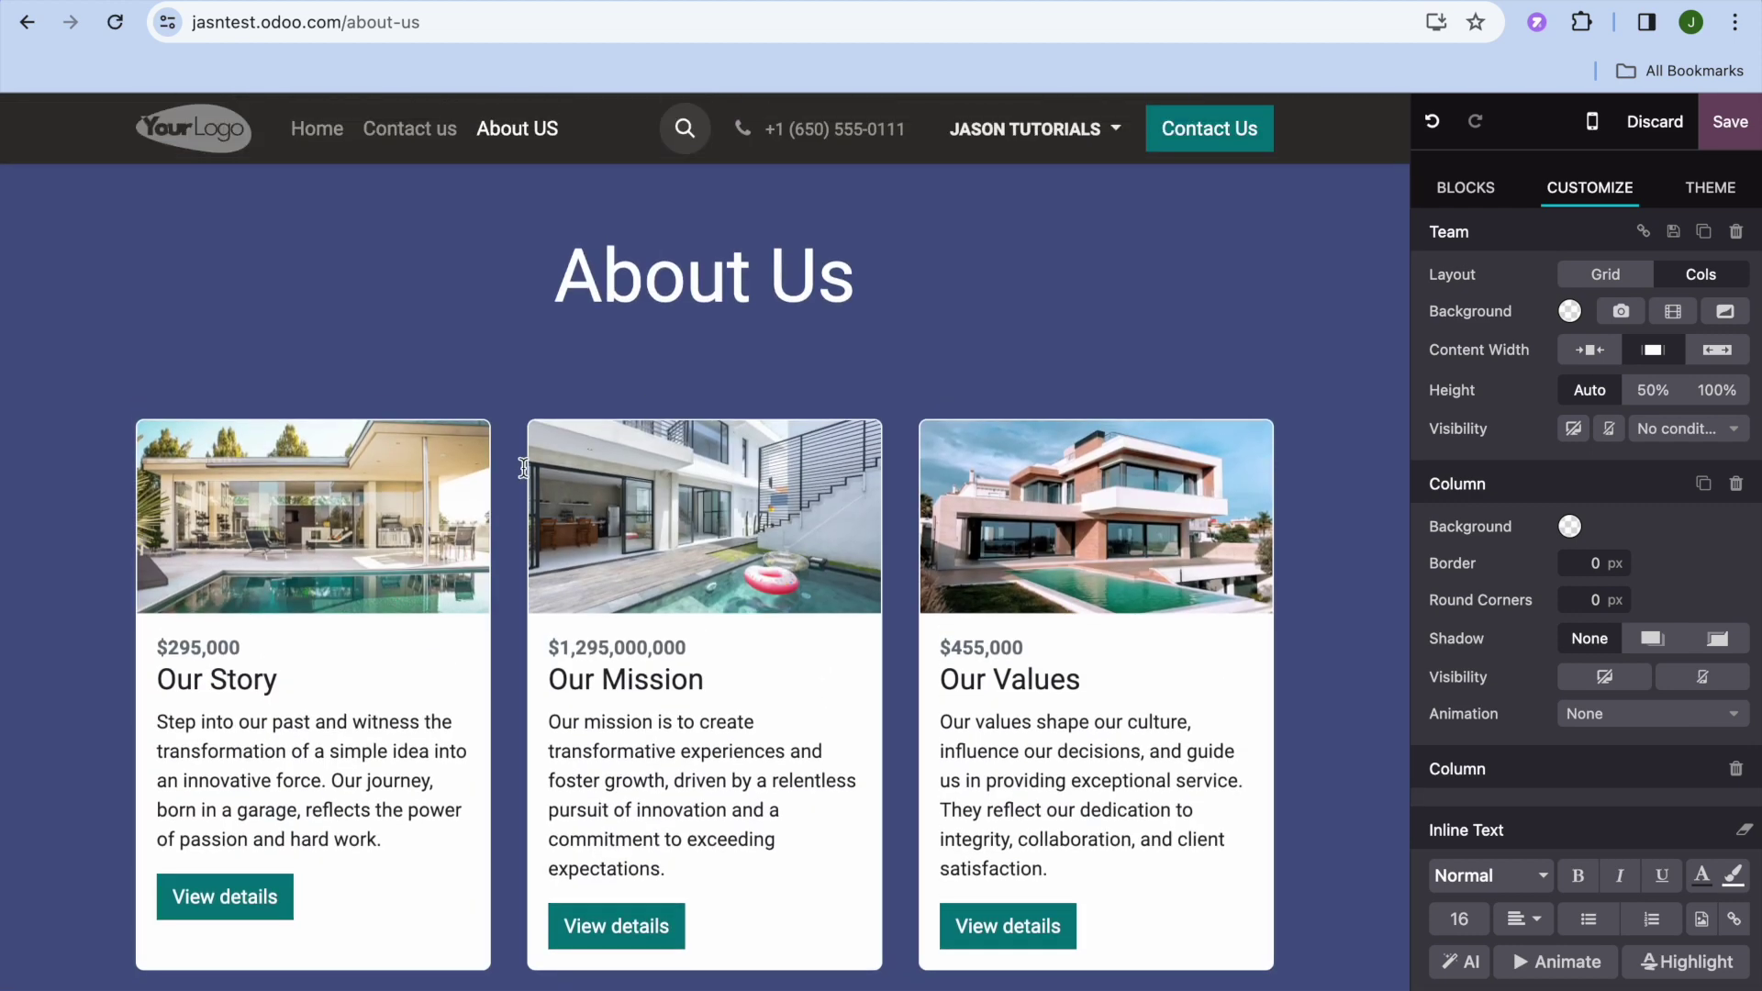
click(1738, 138)
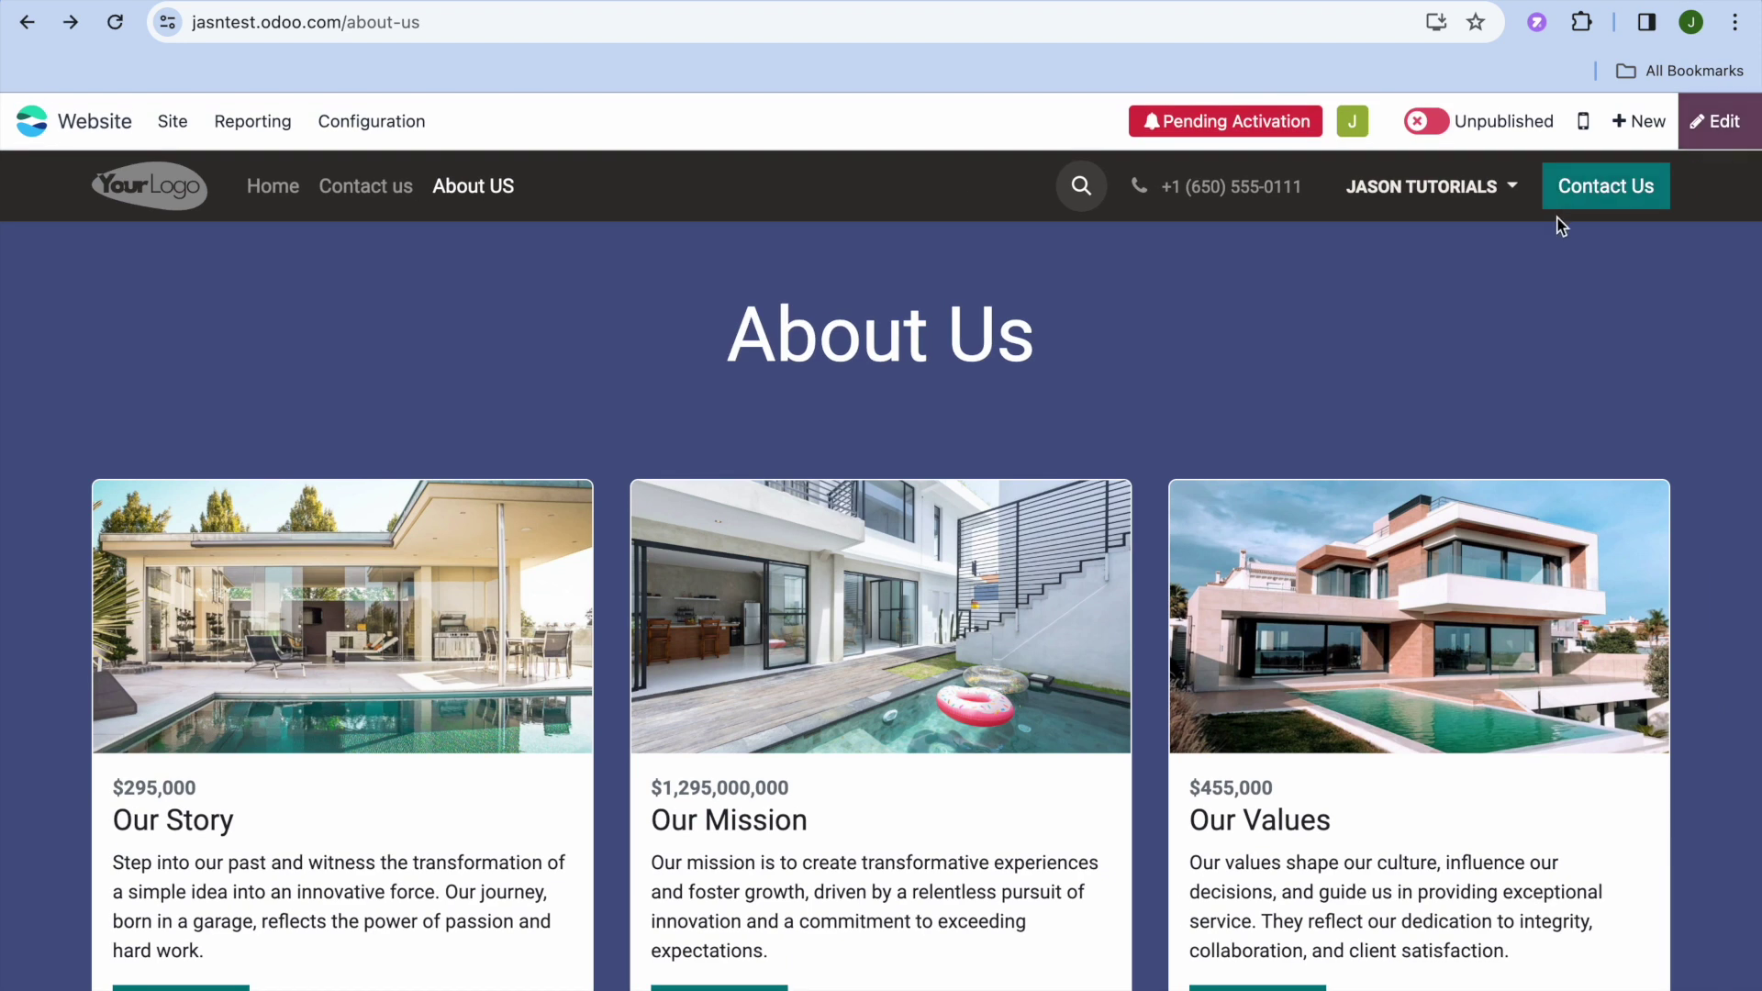
click(1638, 121)
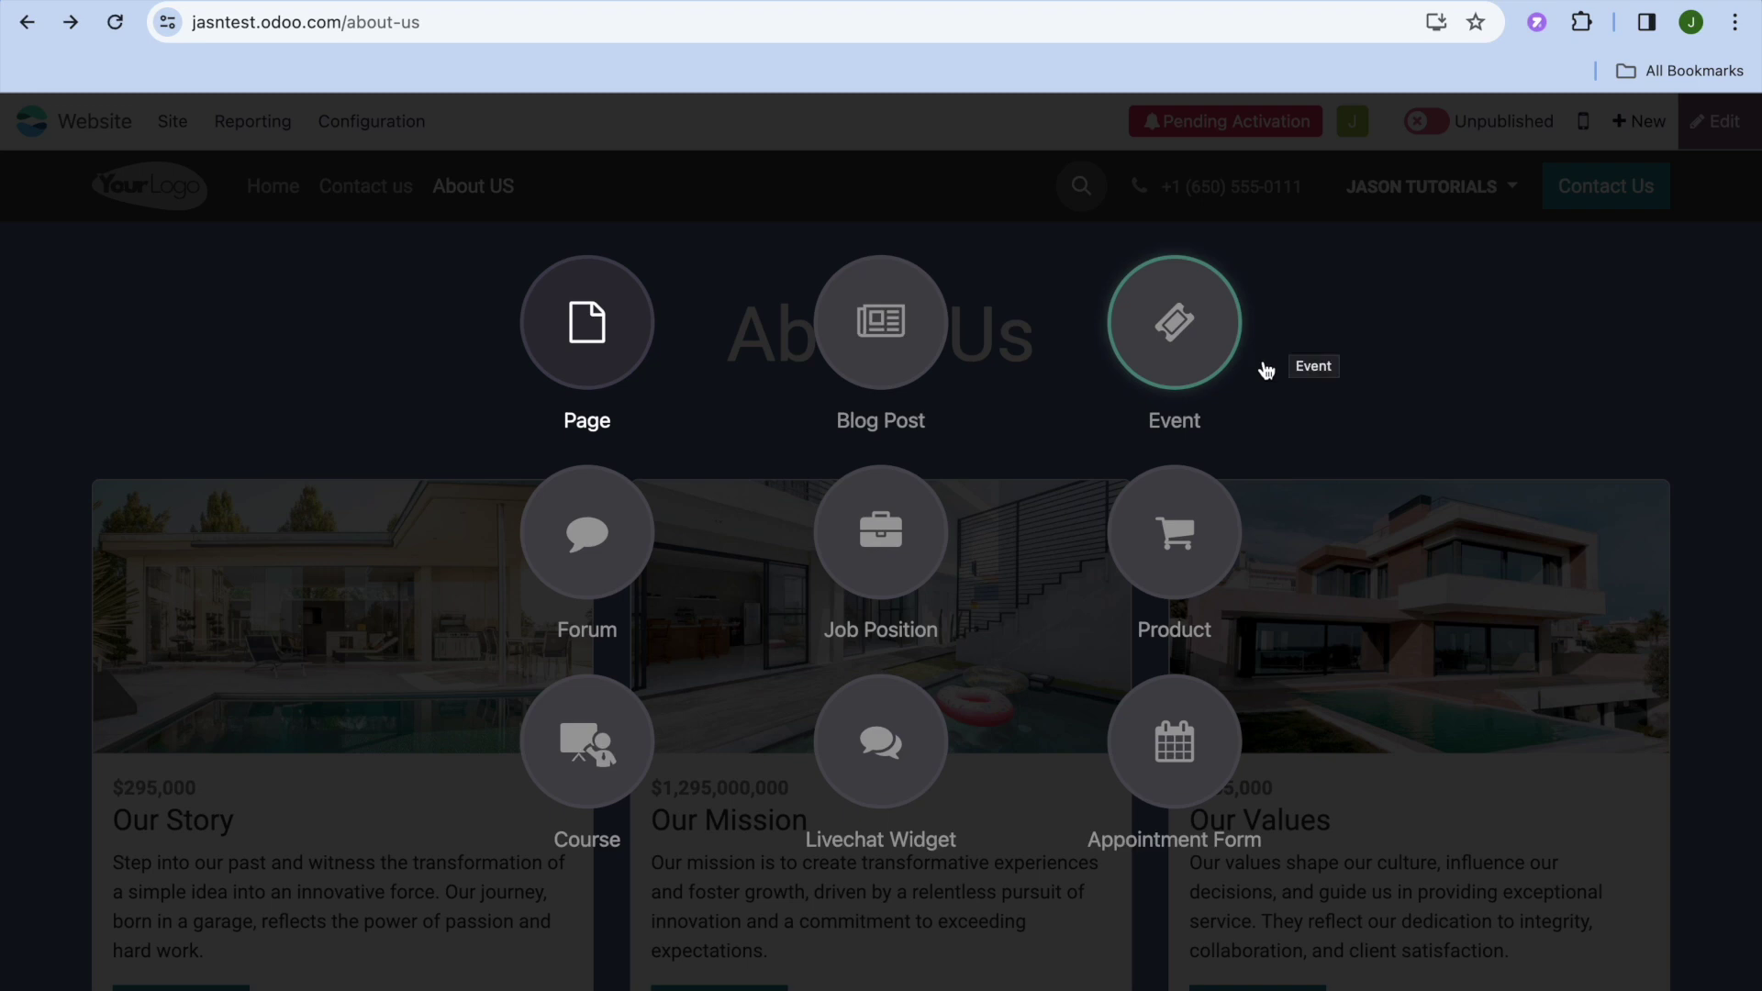
- Dismiss the Blog install prompt and install Website Appointments to enable the Appointment Form
click(888, 347)
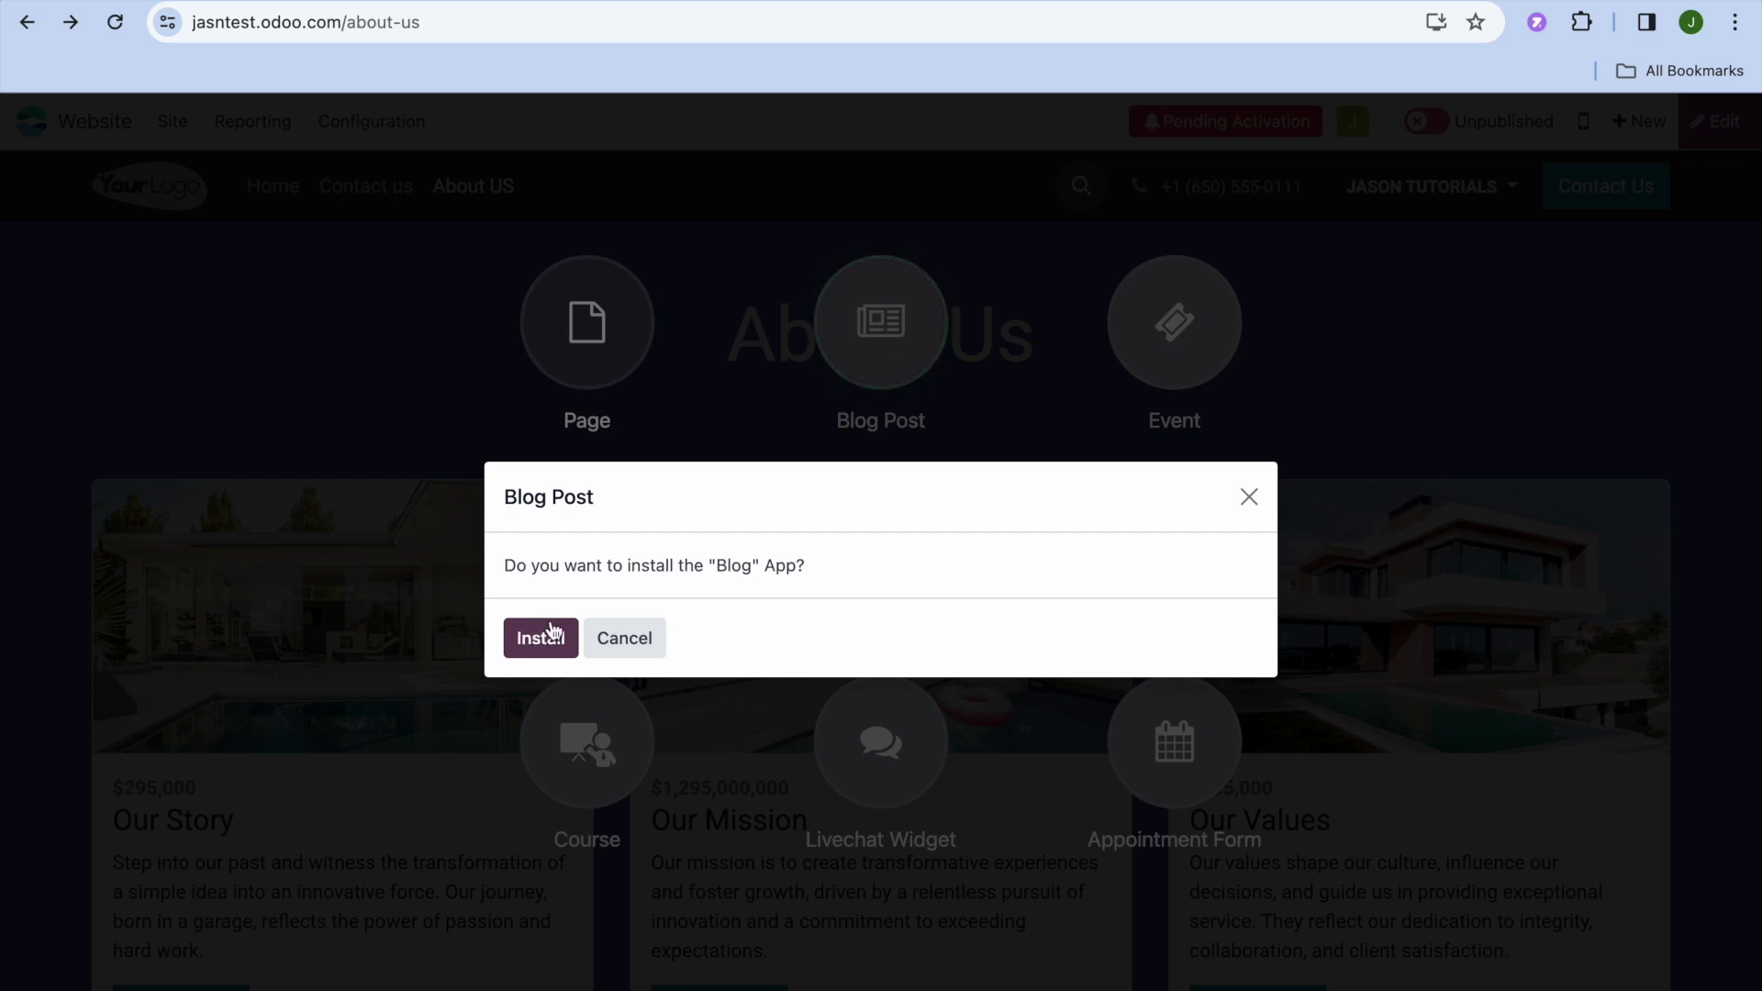
click(1252, 501)
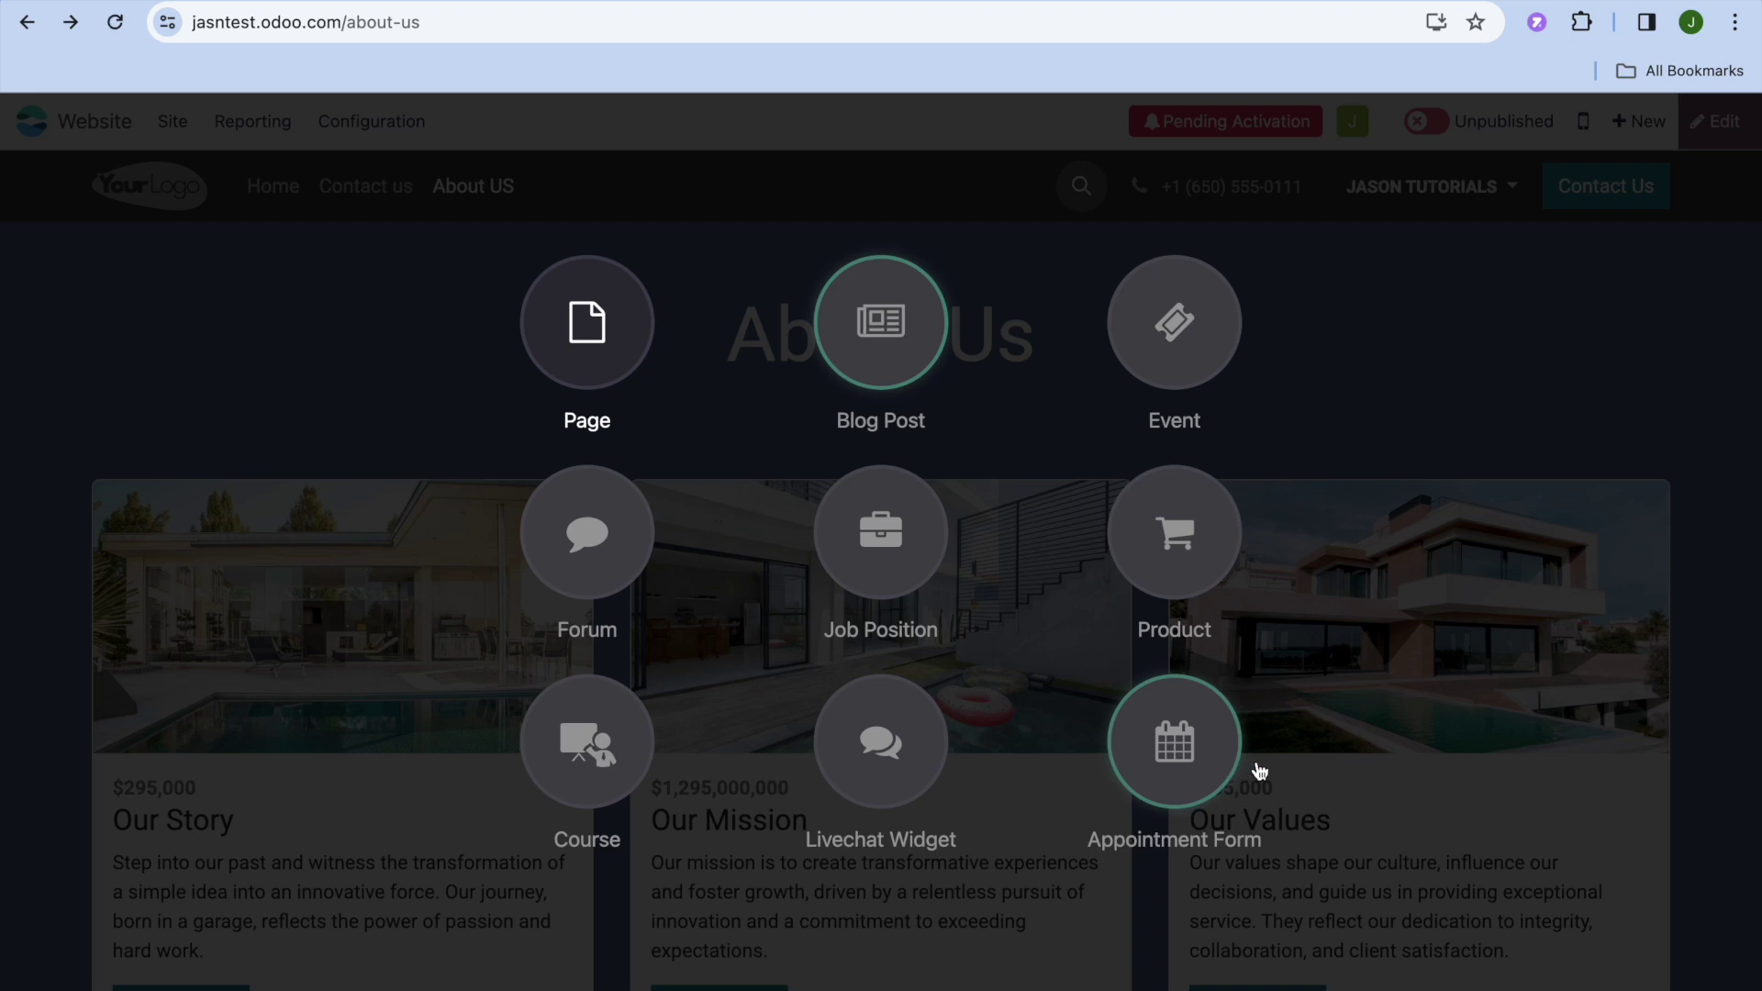
click(1184, 753)
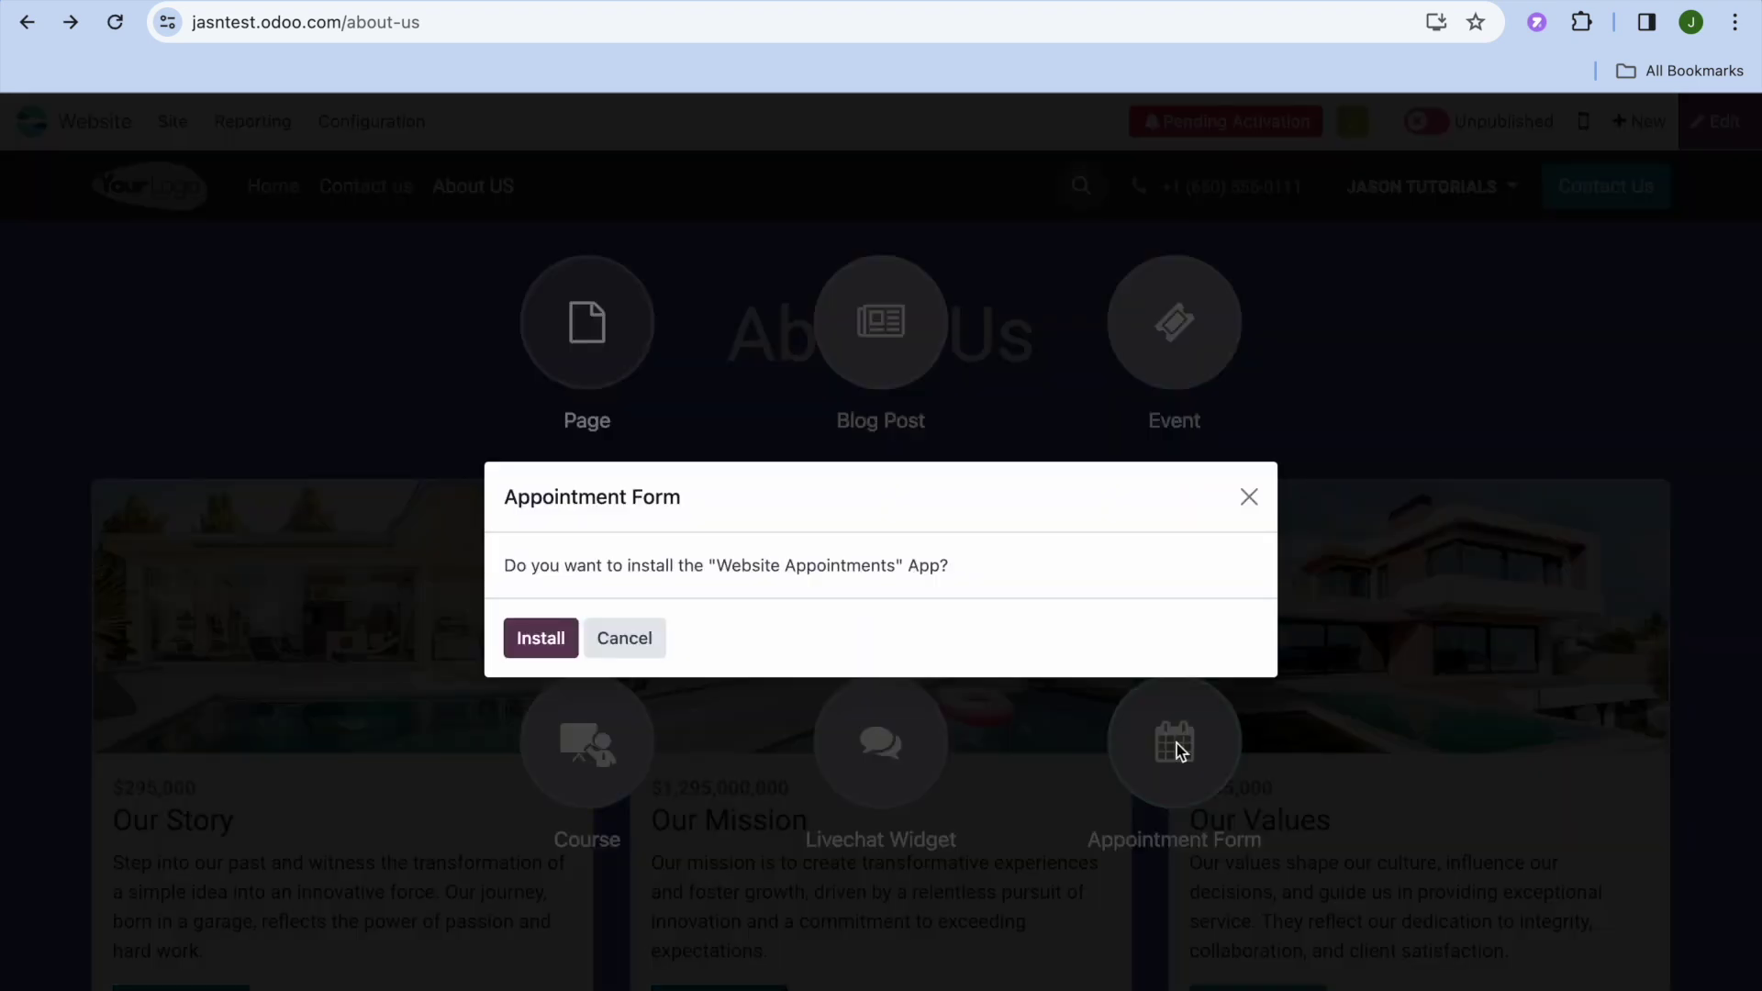
click(525, 639)
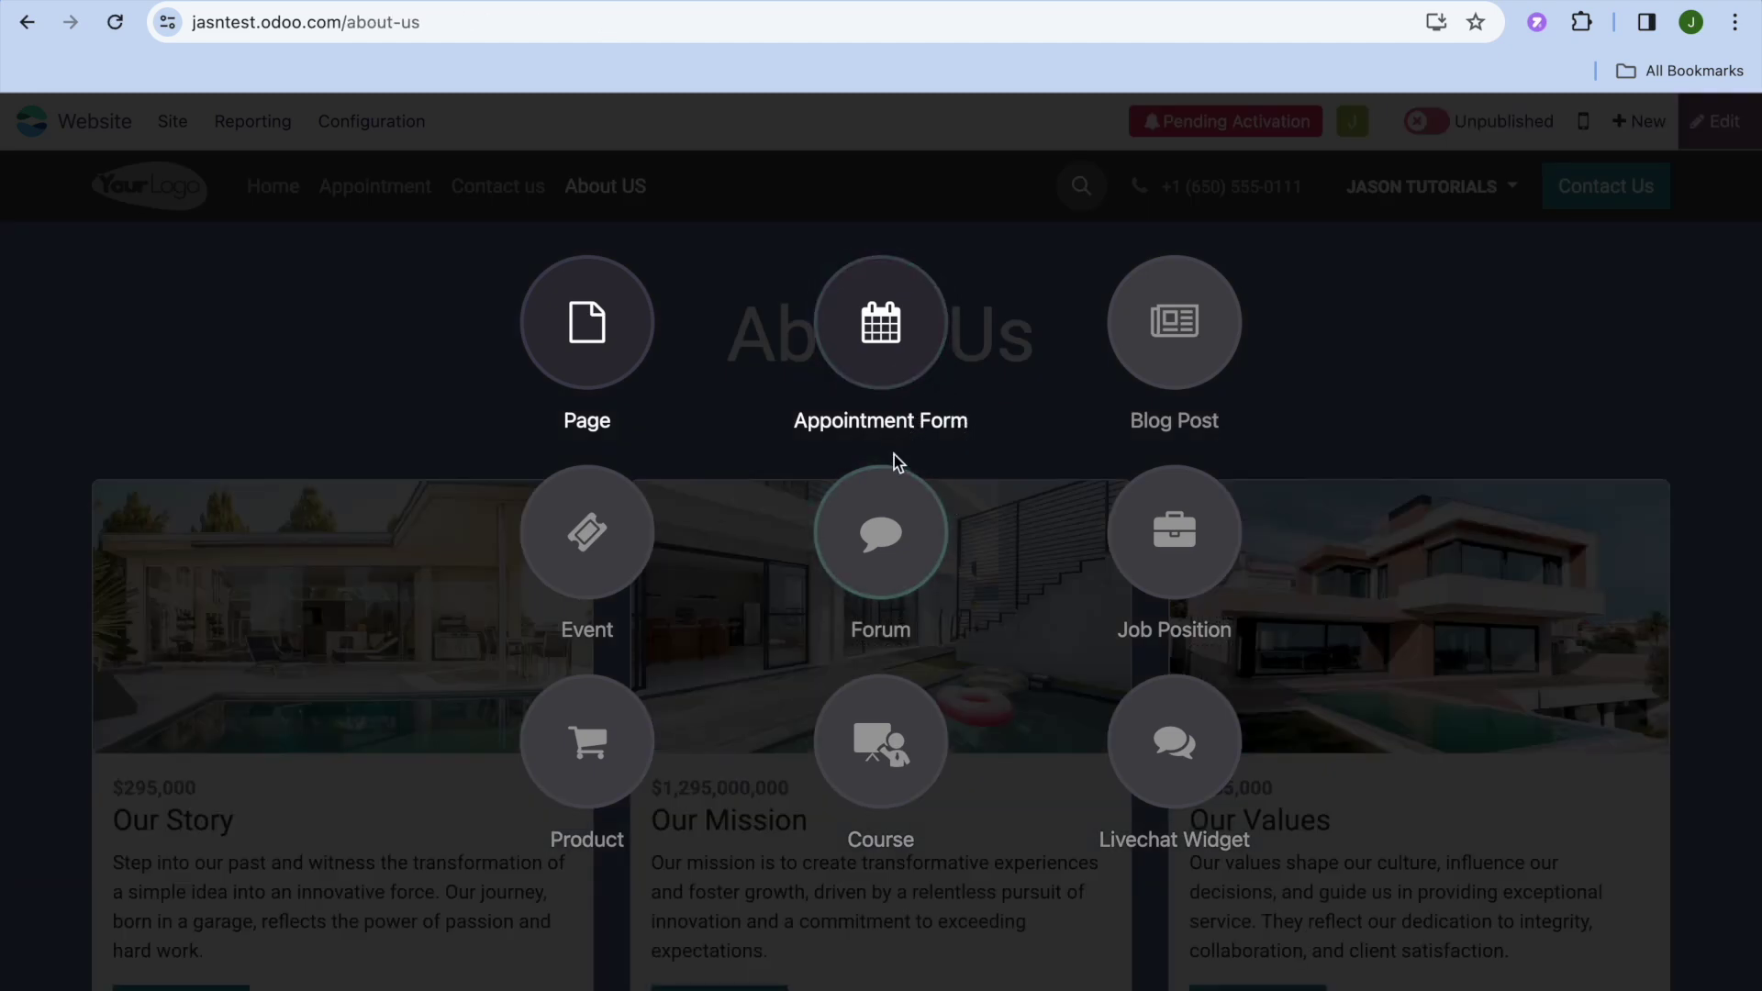
- Save a 'CONSULTANT' appointment type (1 hour, 15 days ahead, America/Jamaica) after checking Options, Questions and Messages
click(915, 360)
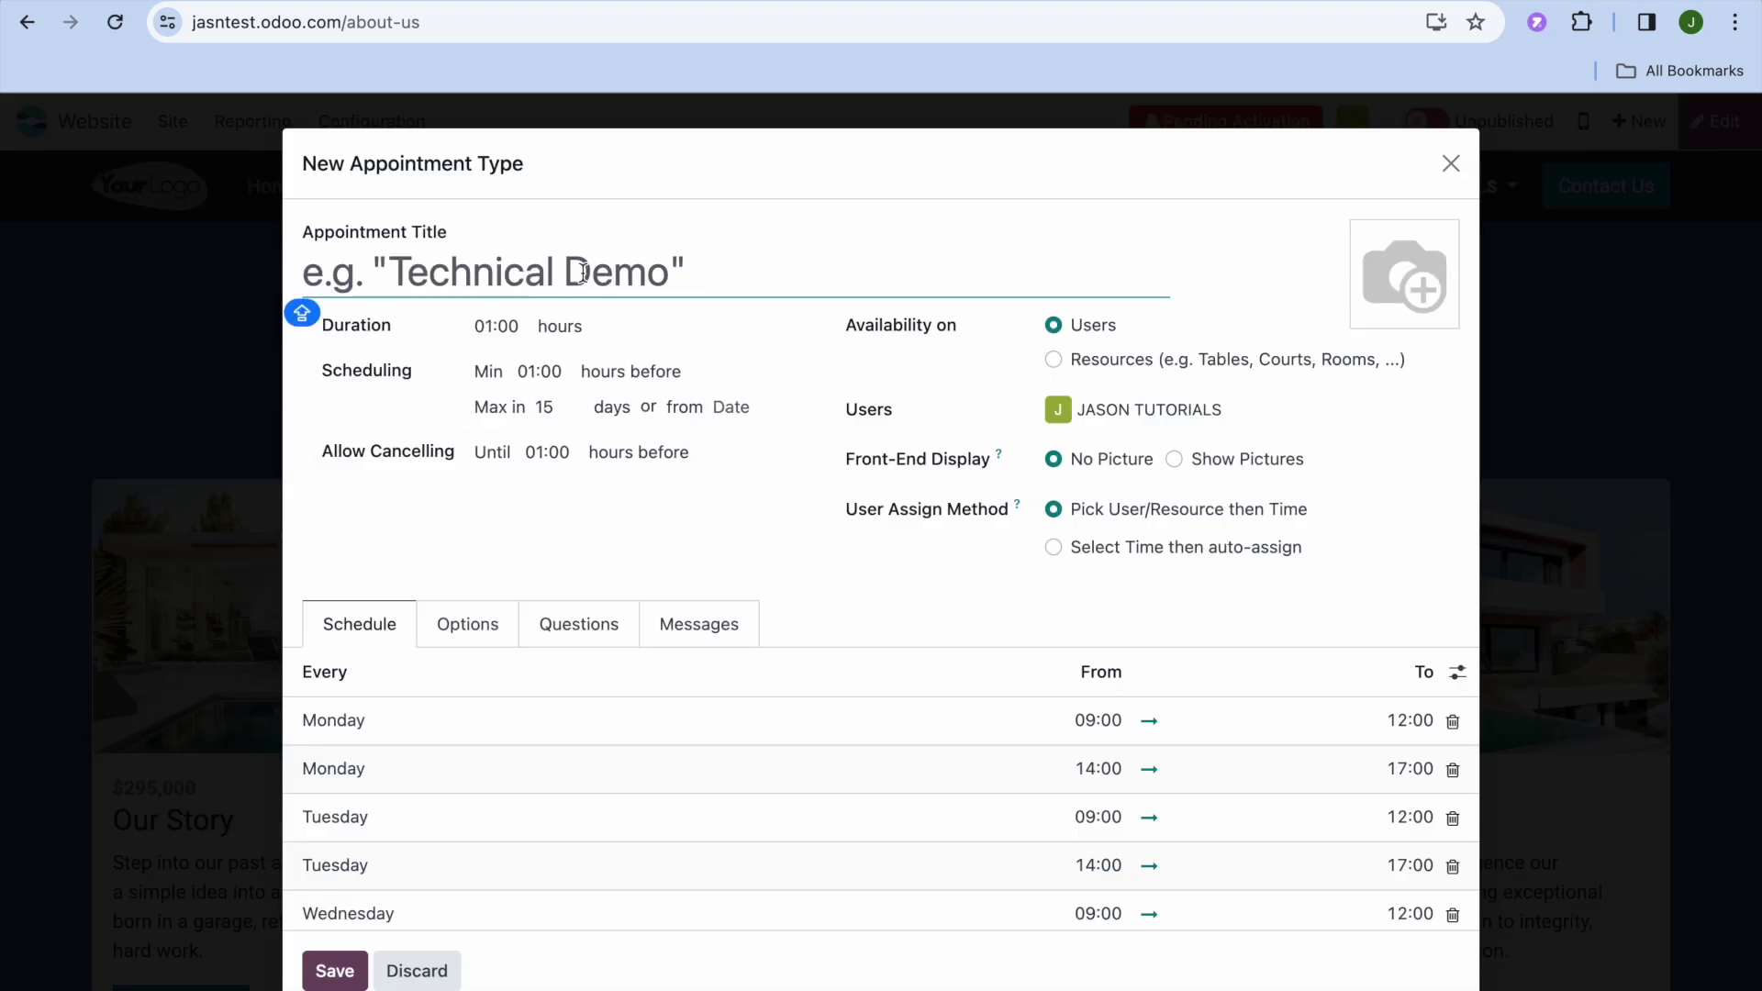
scroll(583, 272, down, 4)
scroll(583, 280, up, 4)
text(CONSULTA)
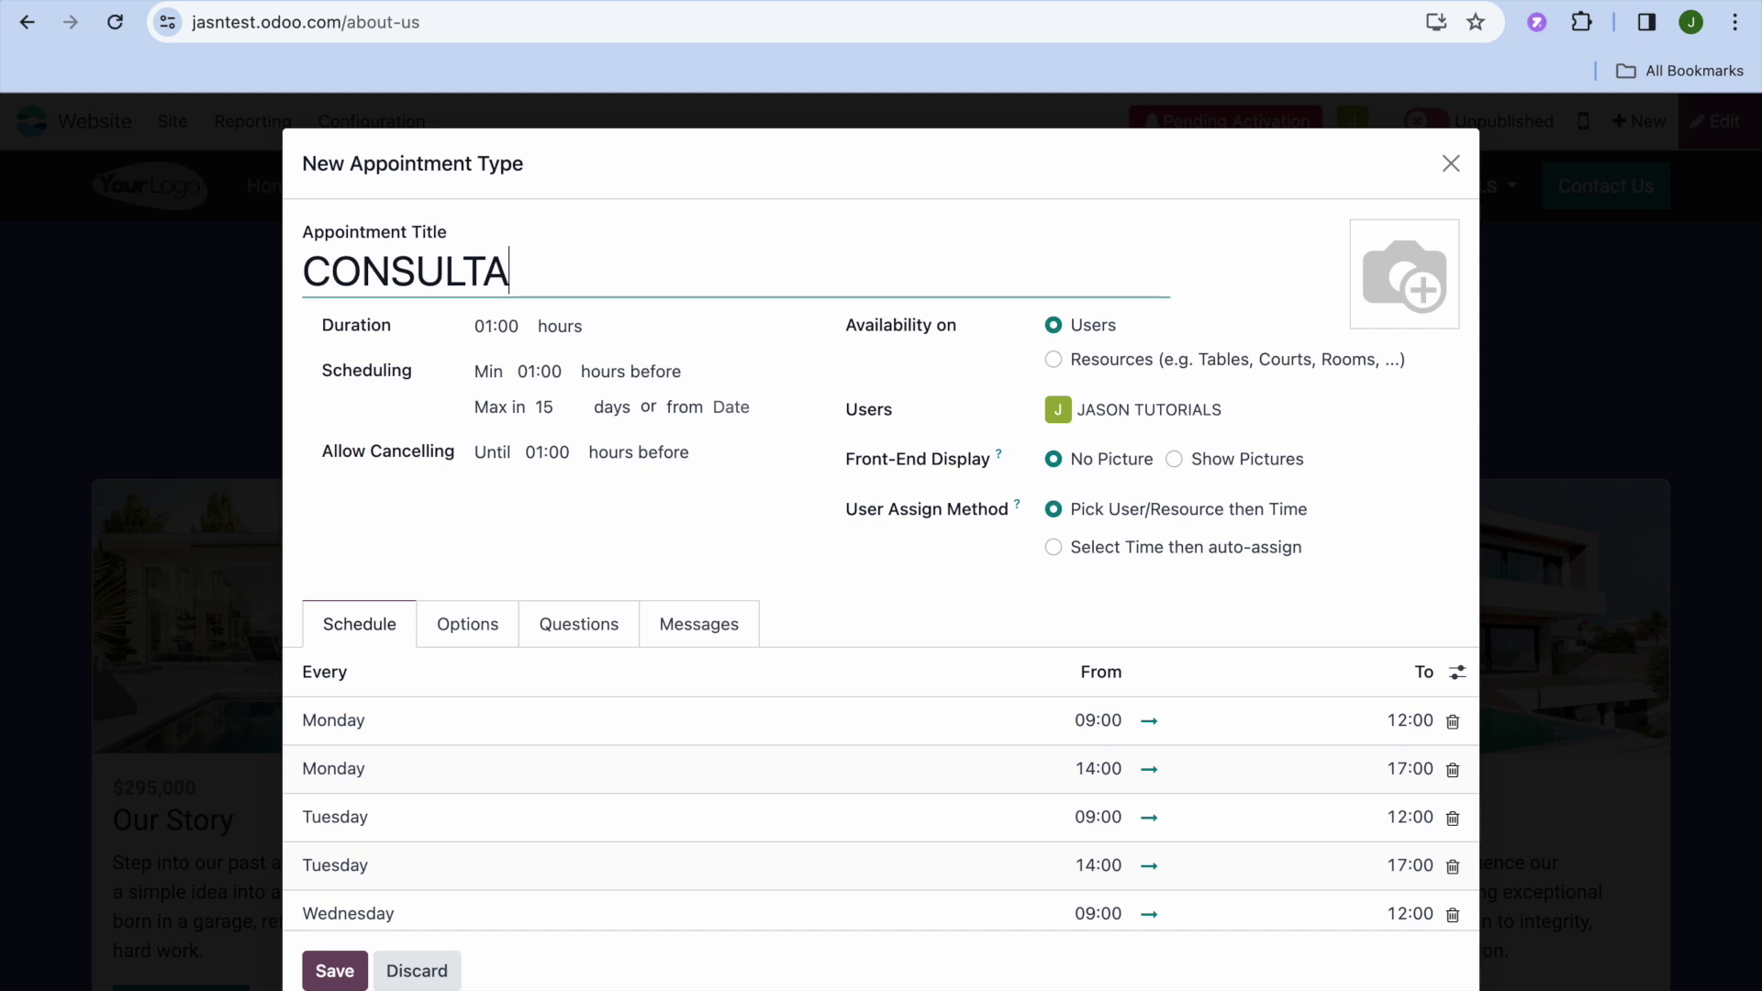
text(NT)
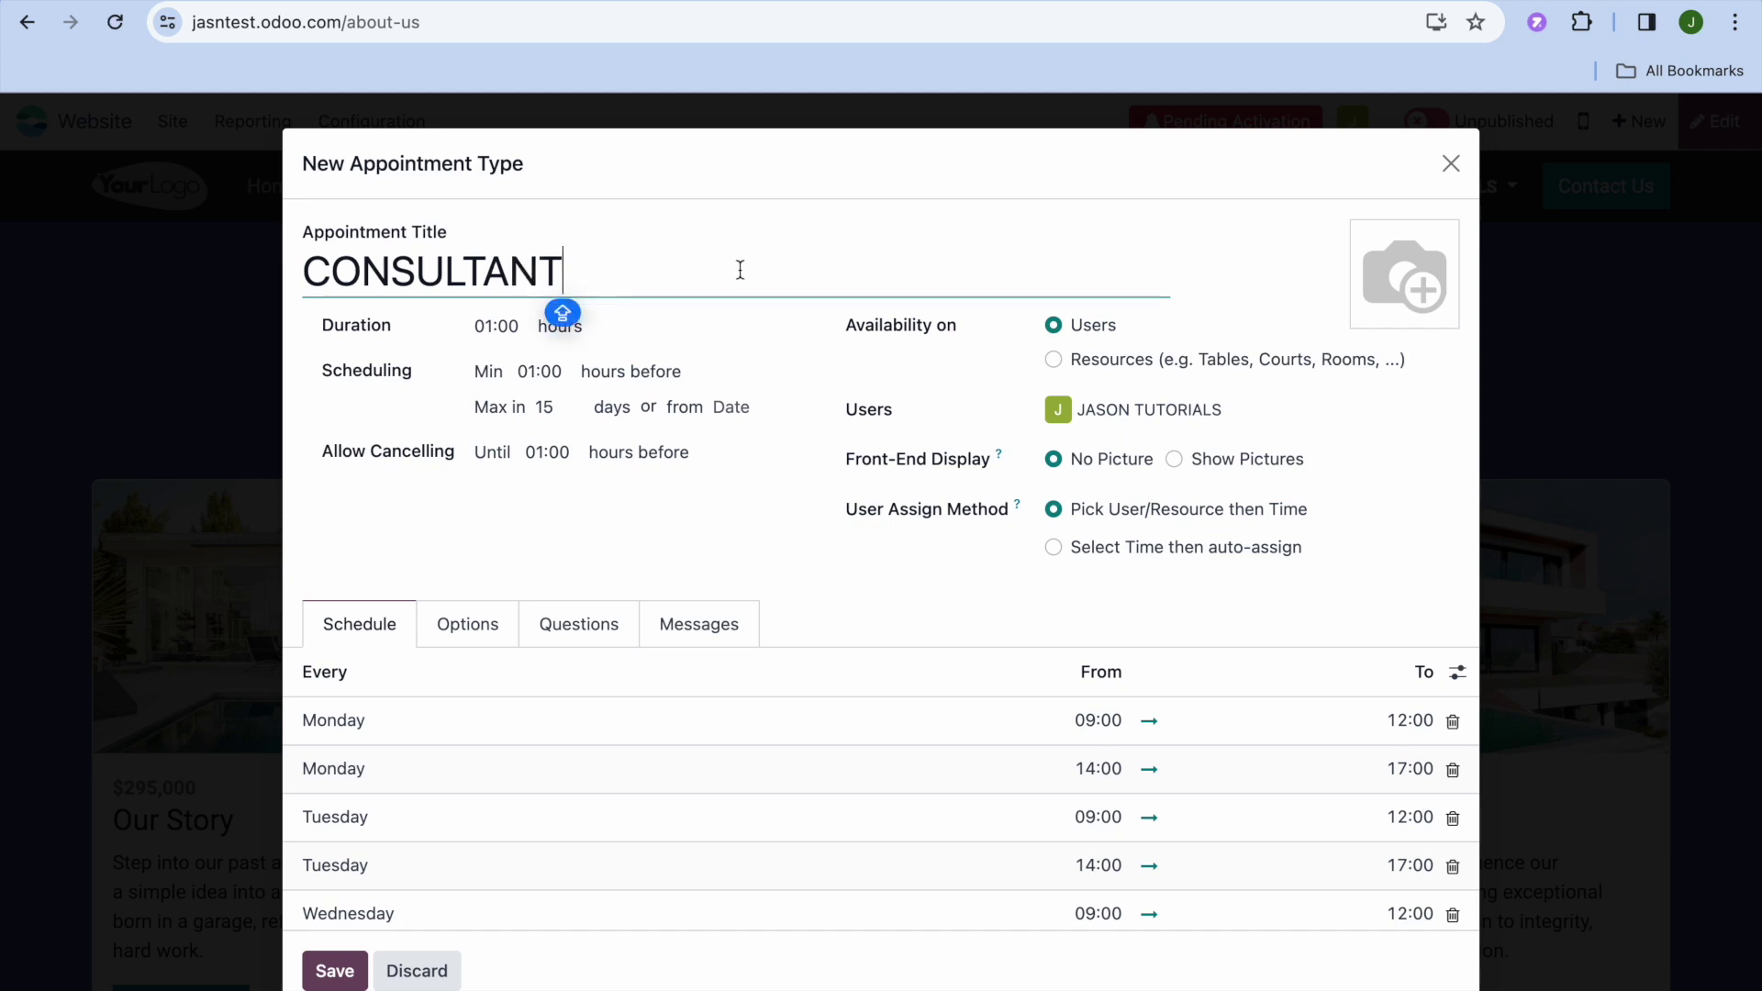
mouse_move(1420, 280)
scroll(1154, 377, down, 5)
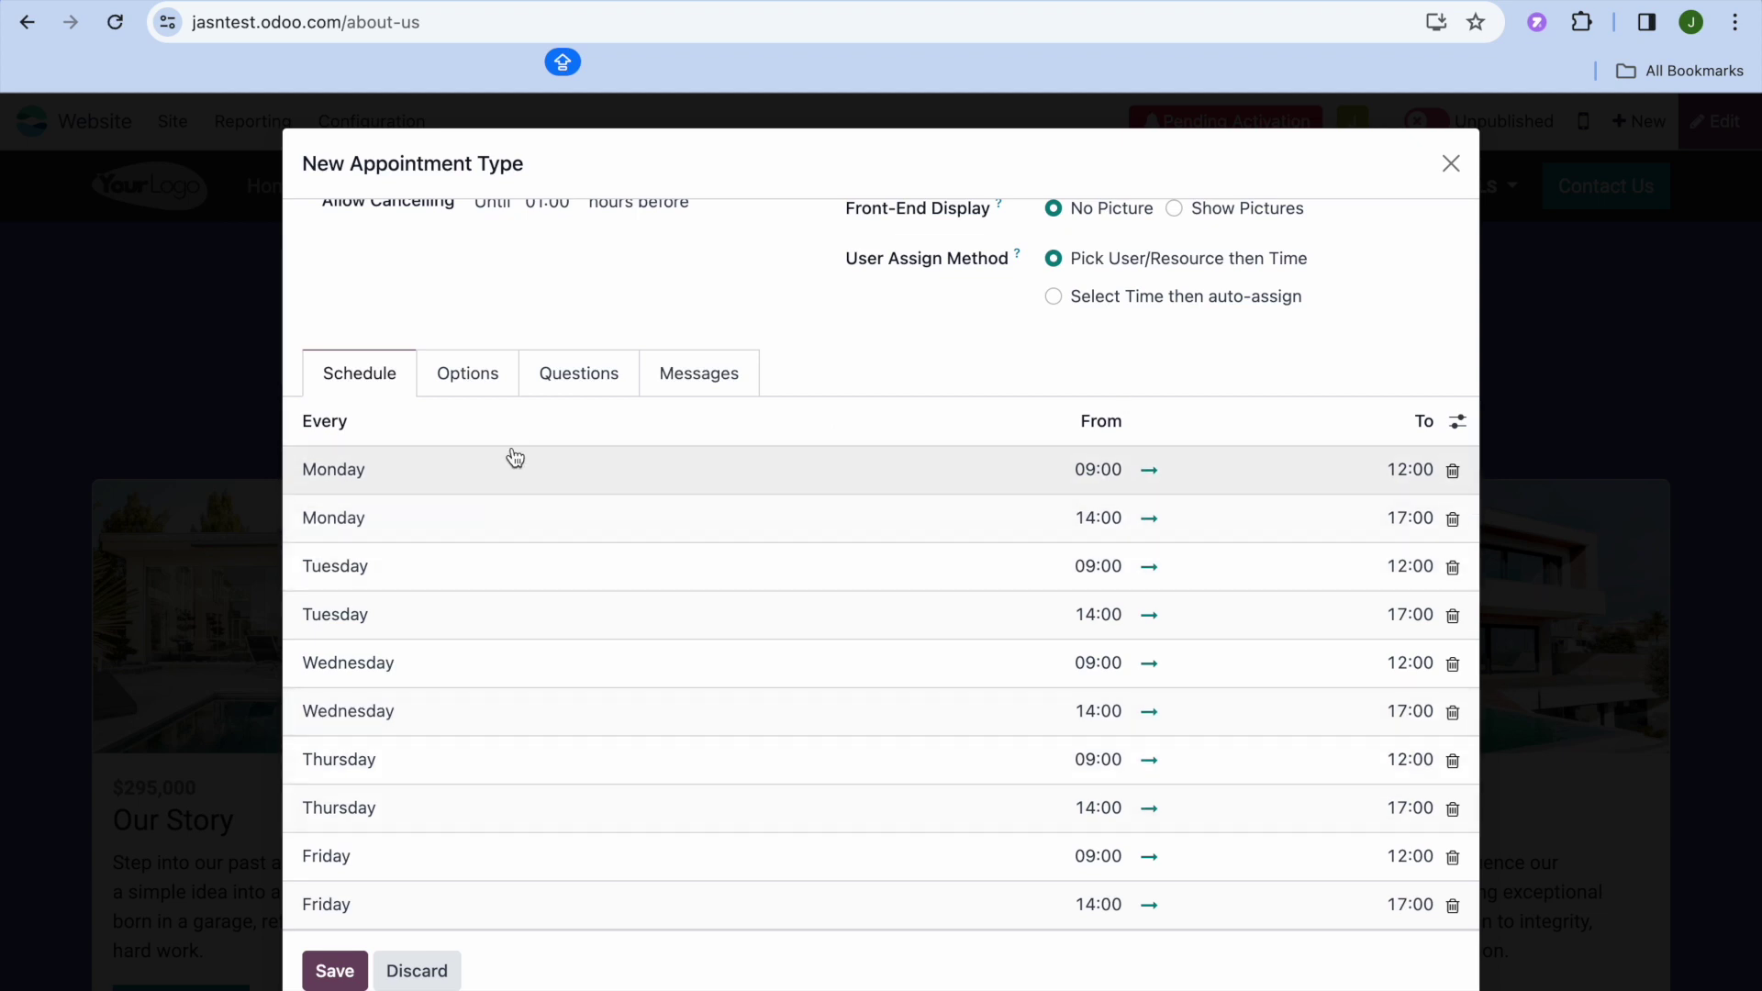
click(485, 389)
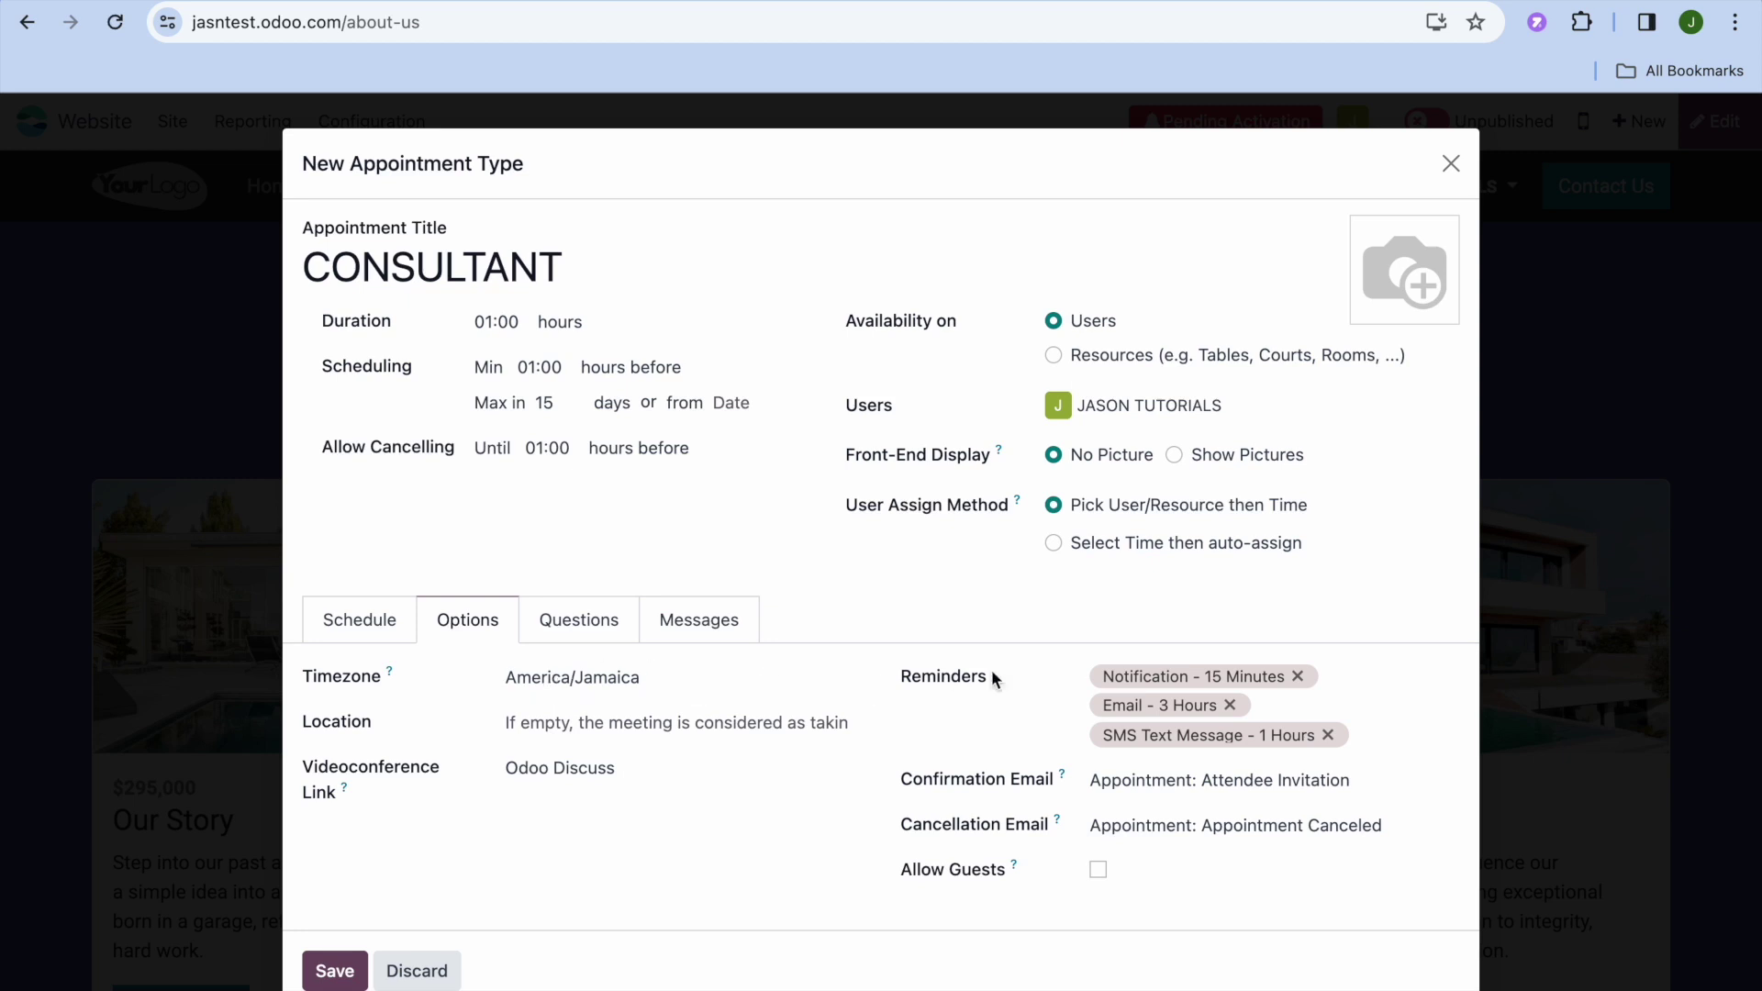
click(598, 634)
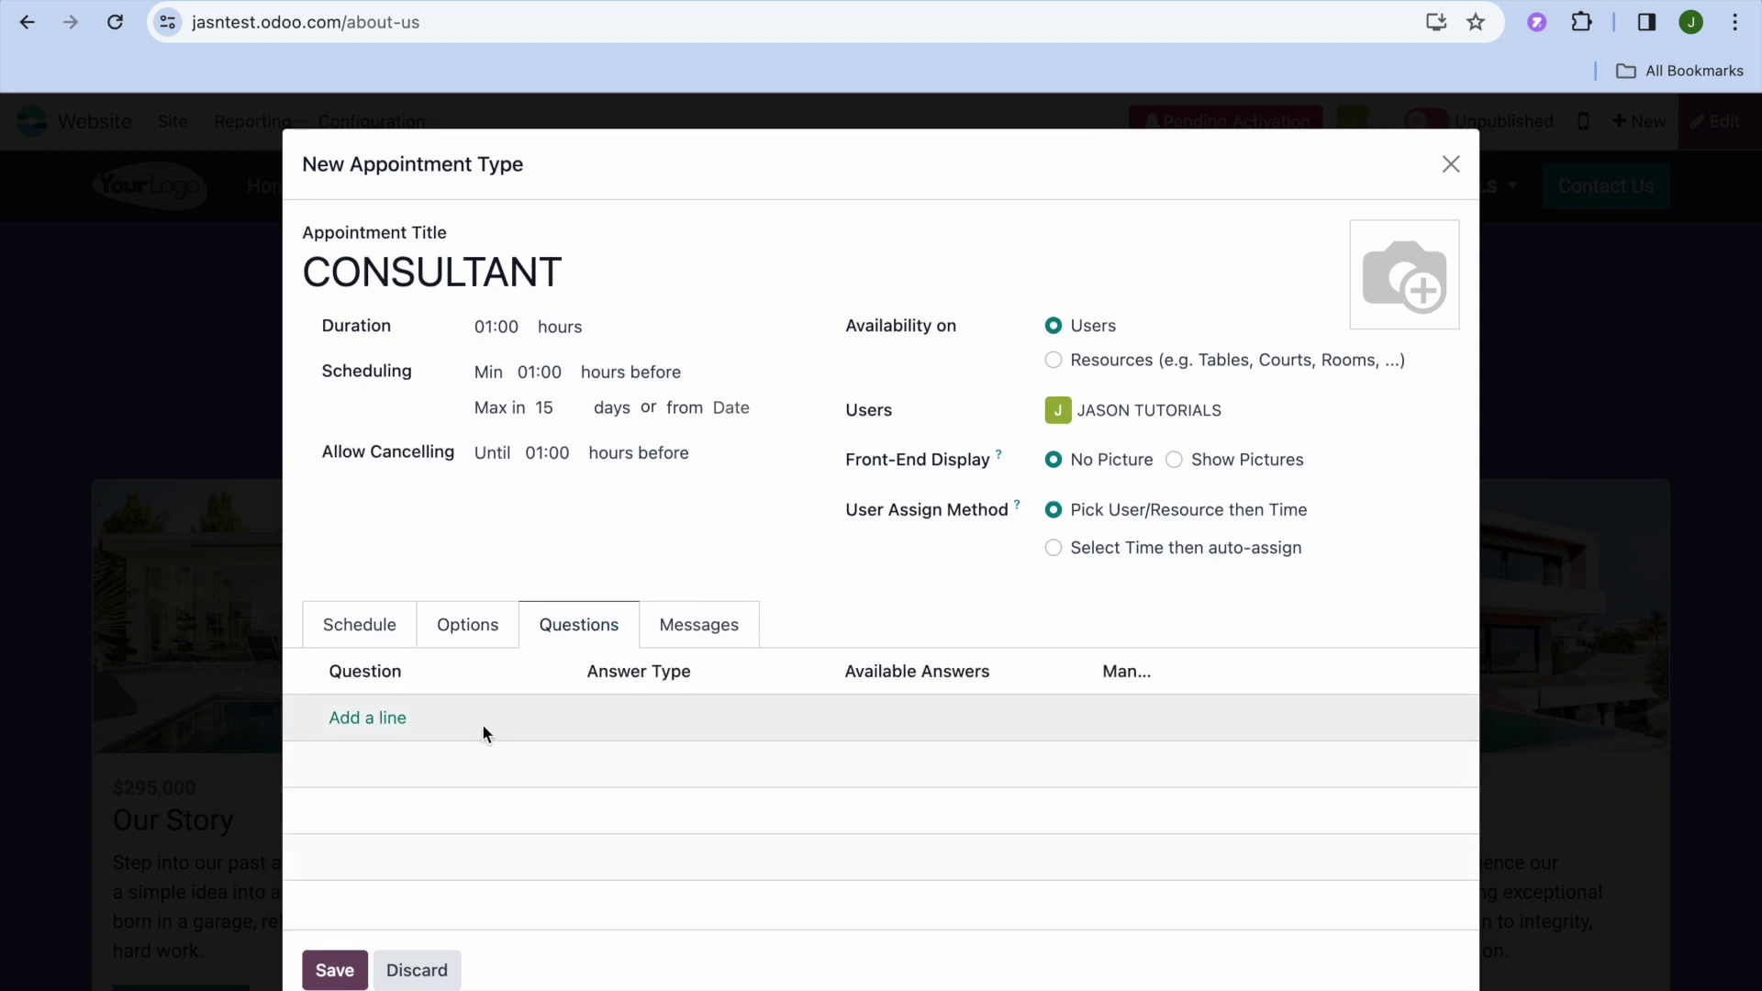
click(700, 628)
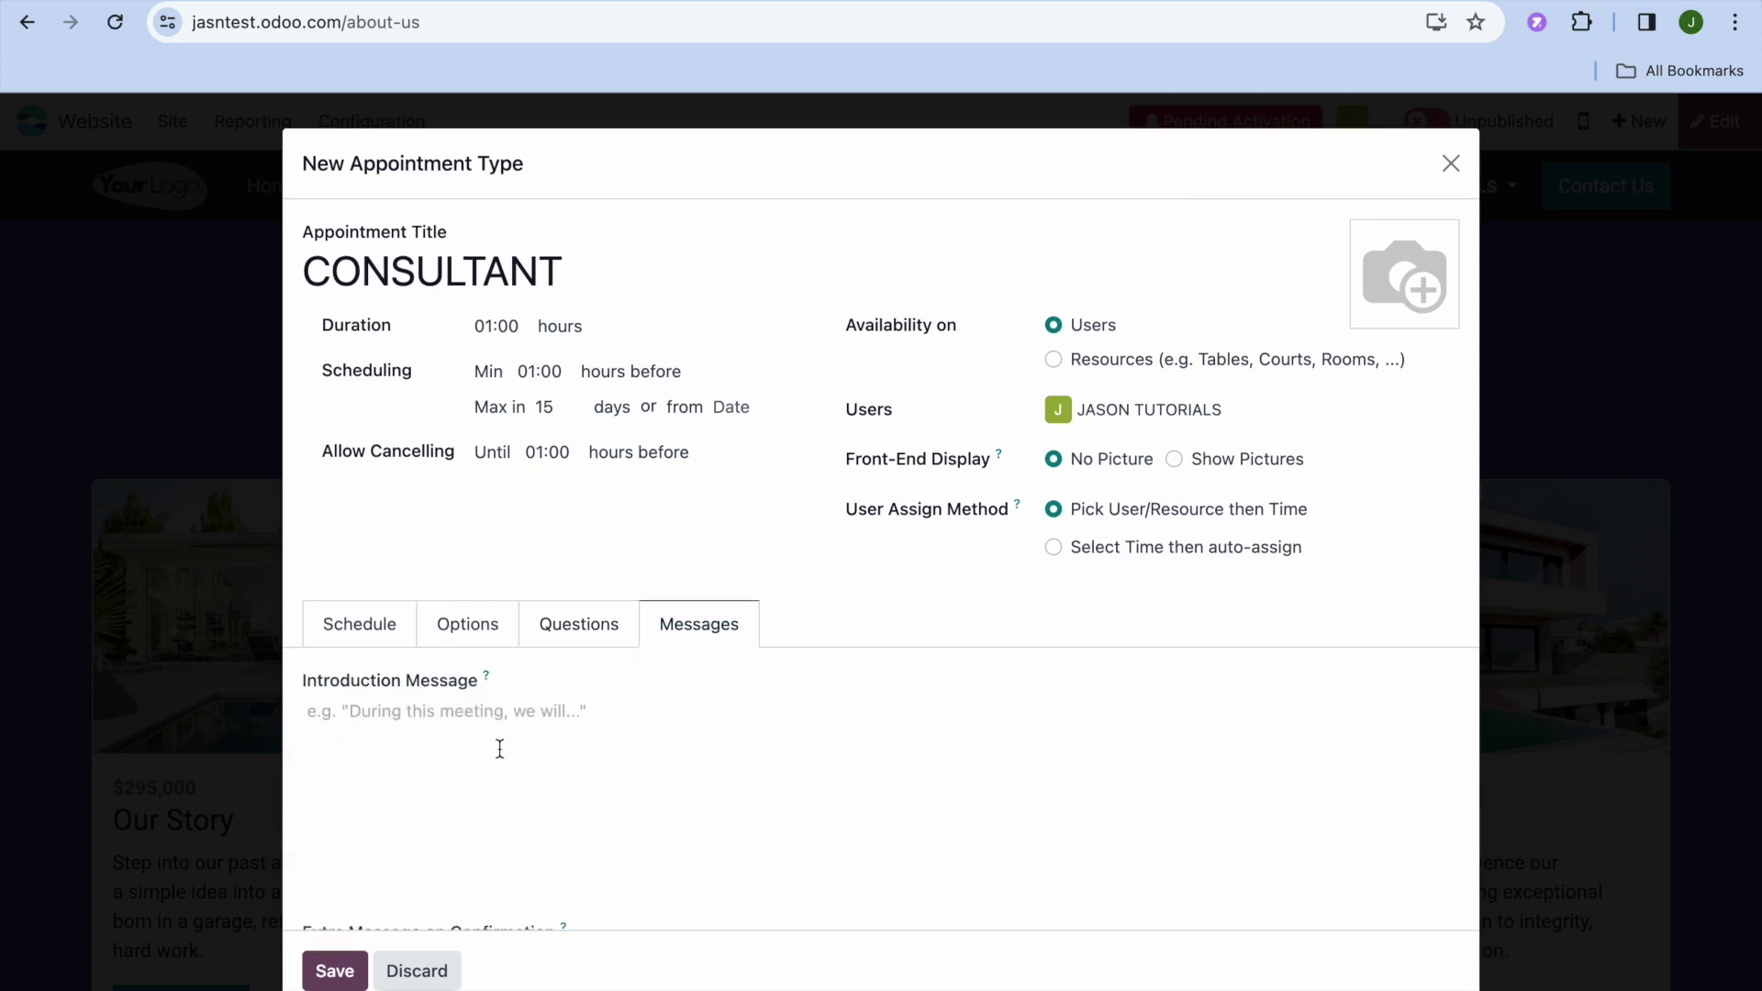
click(336, 970)
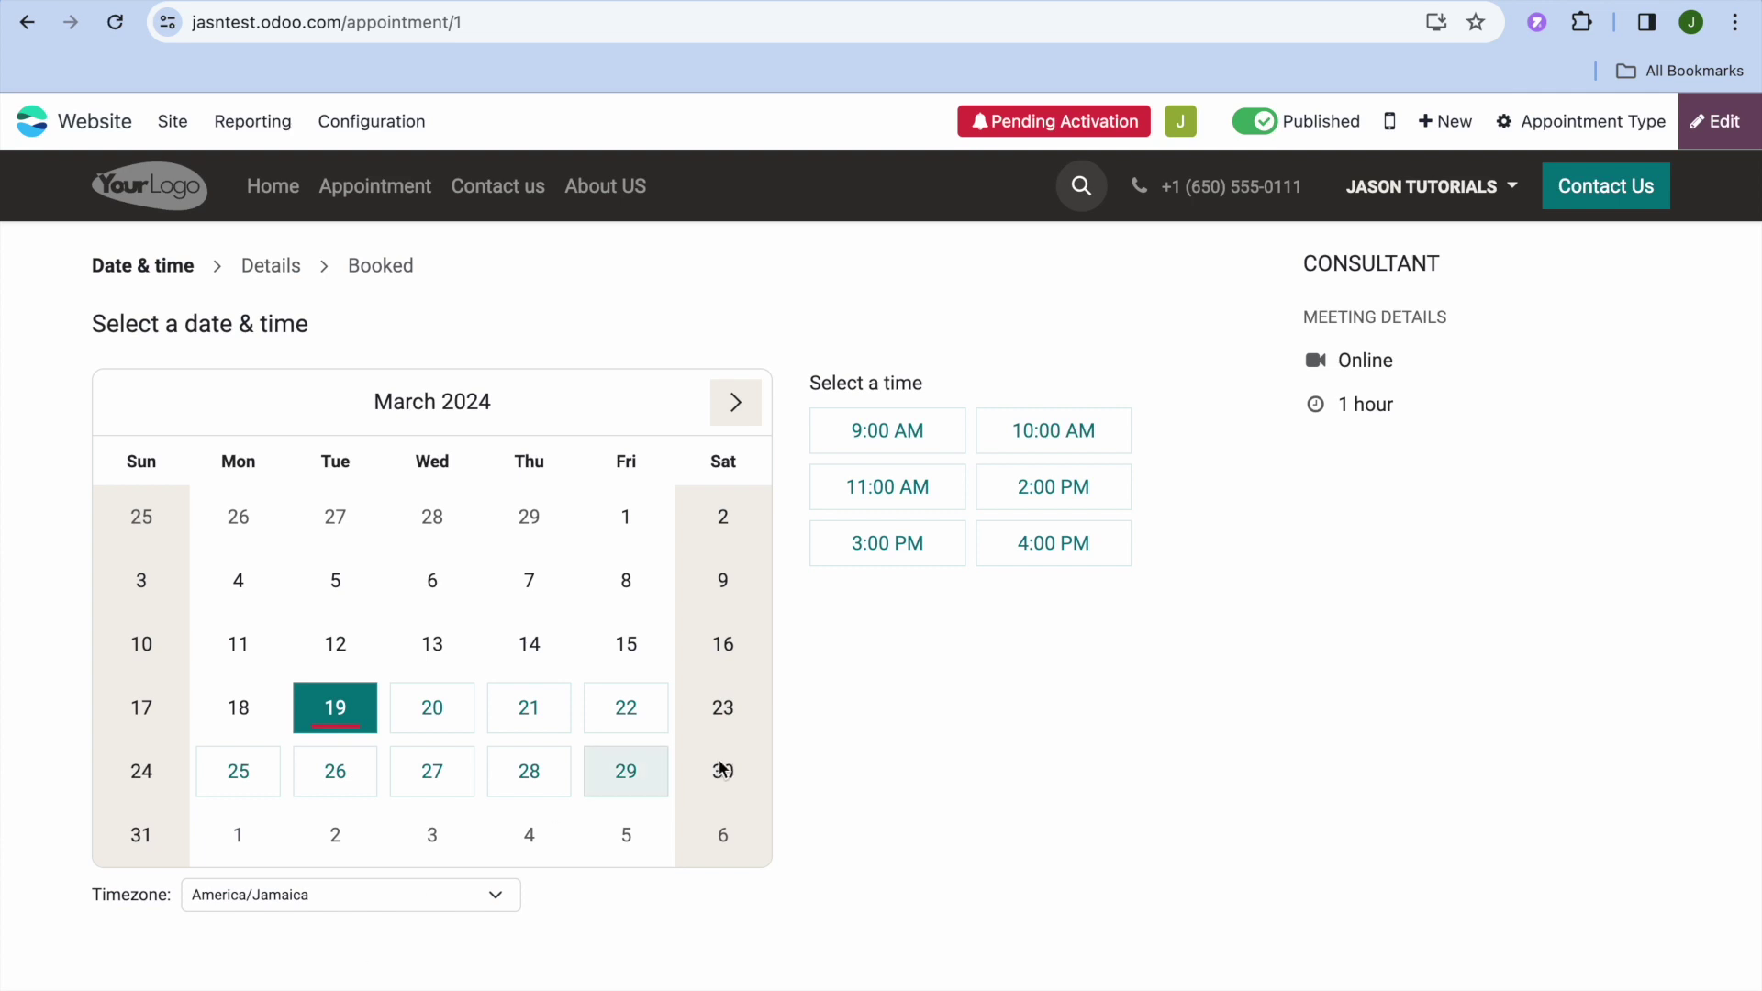
- Review the CONSULTANT booking page's March 2024 calendar and 9:00 AM–4:00 PM time slots
scroll(749, 760, down, 3)
scroll(749, 763, down, 2)
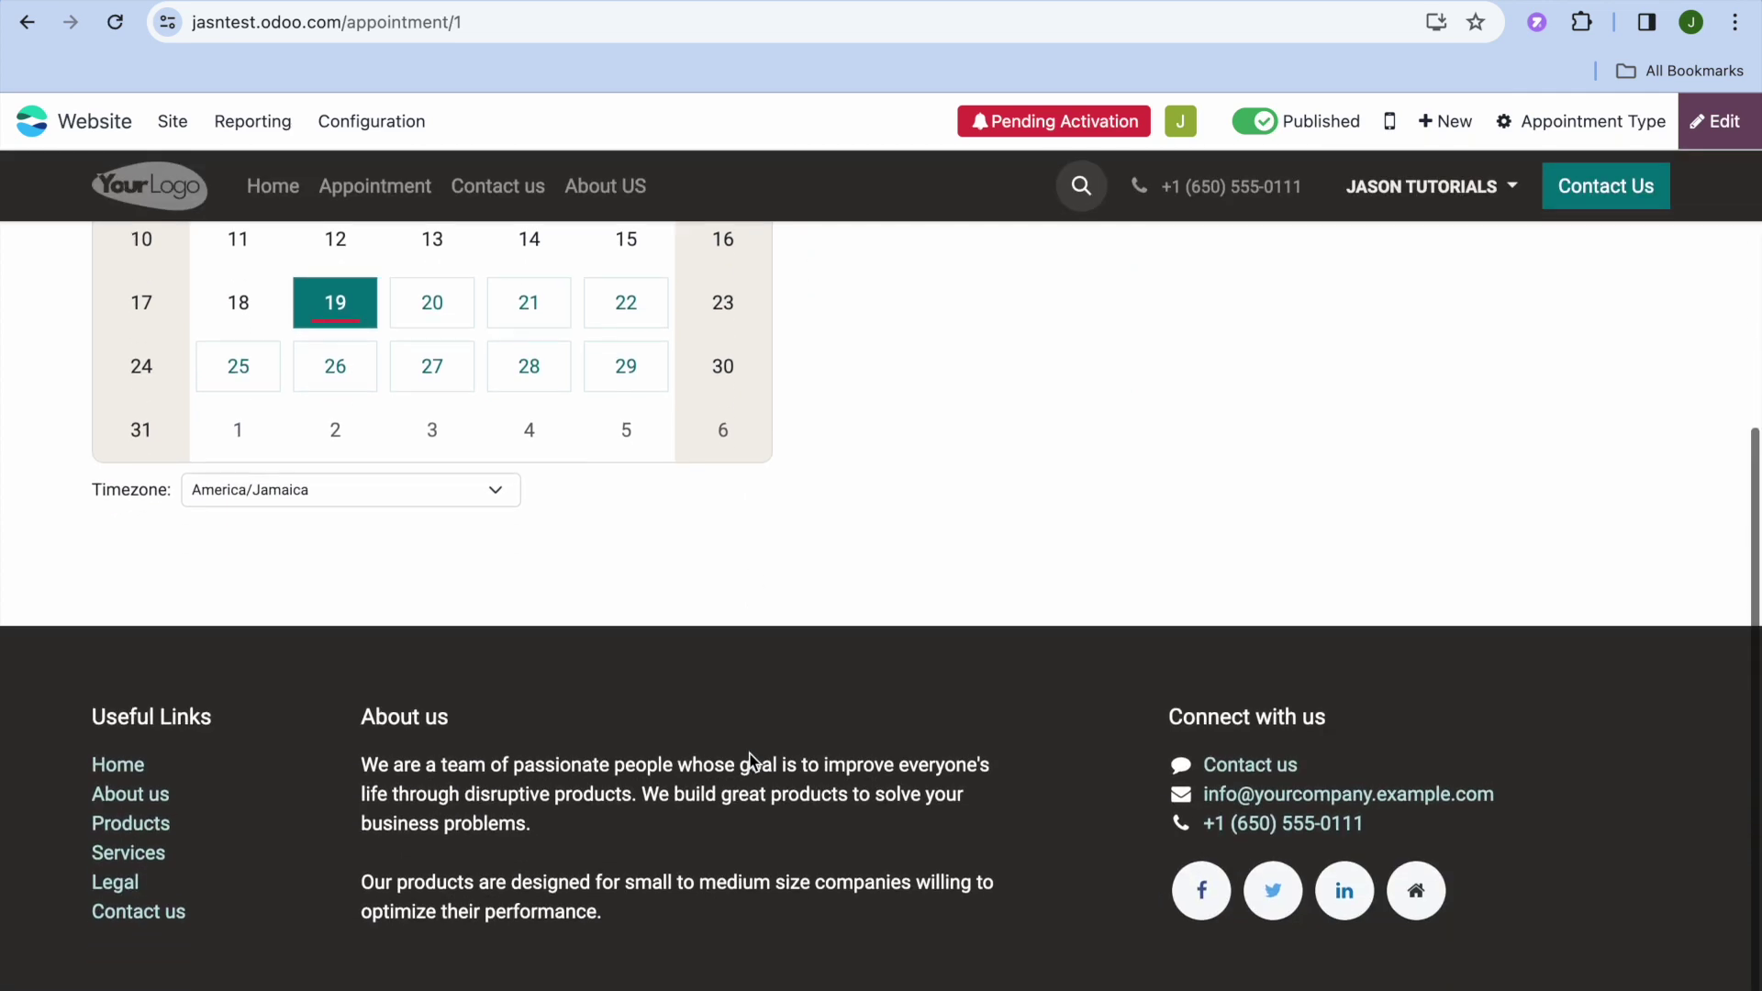
scroll(749, 761, up, 5)
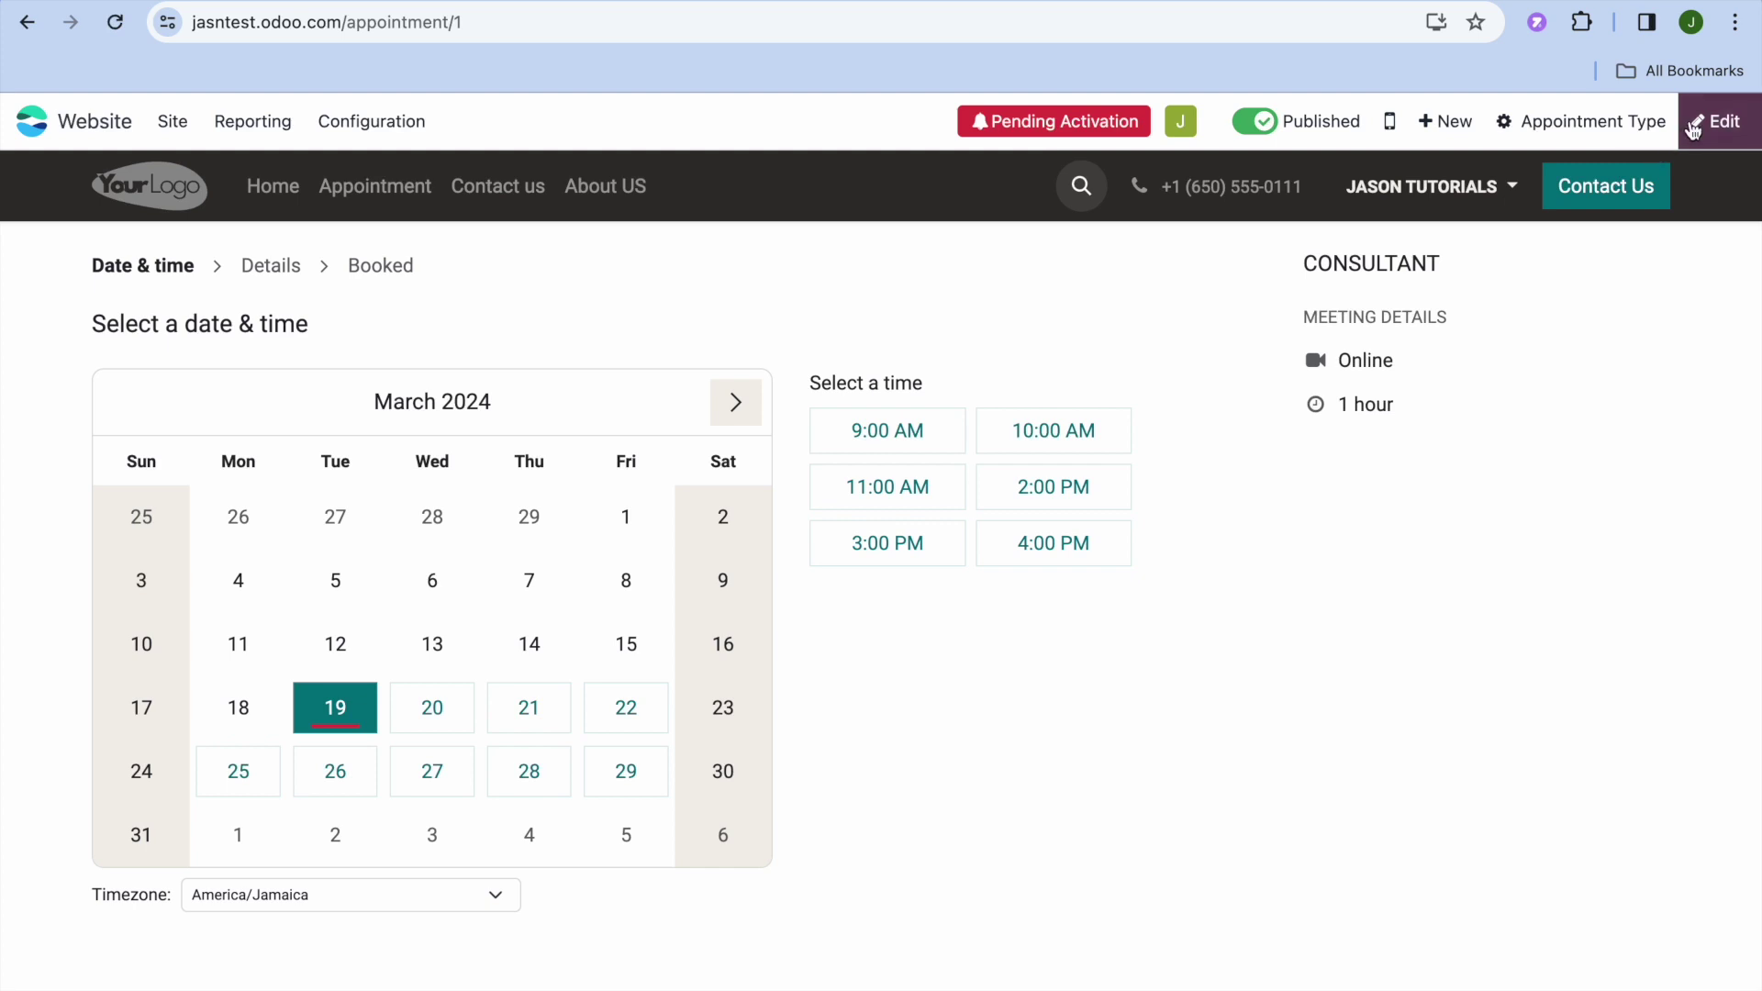
click(1440, 125)
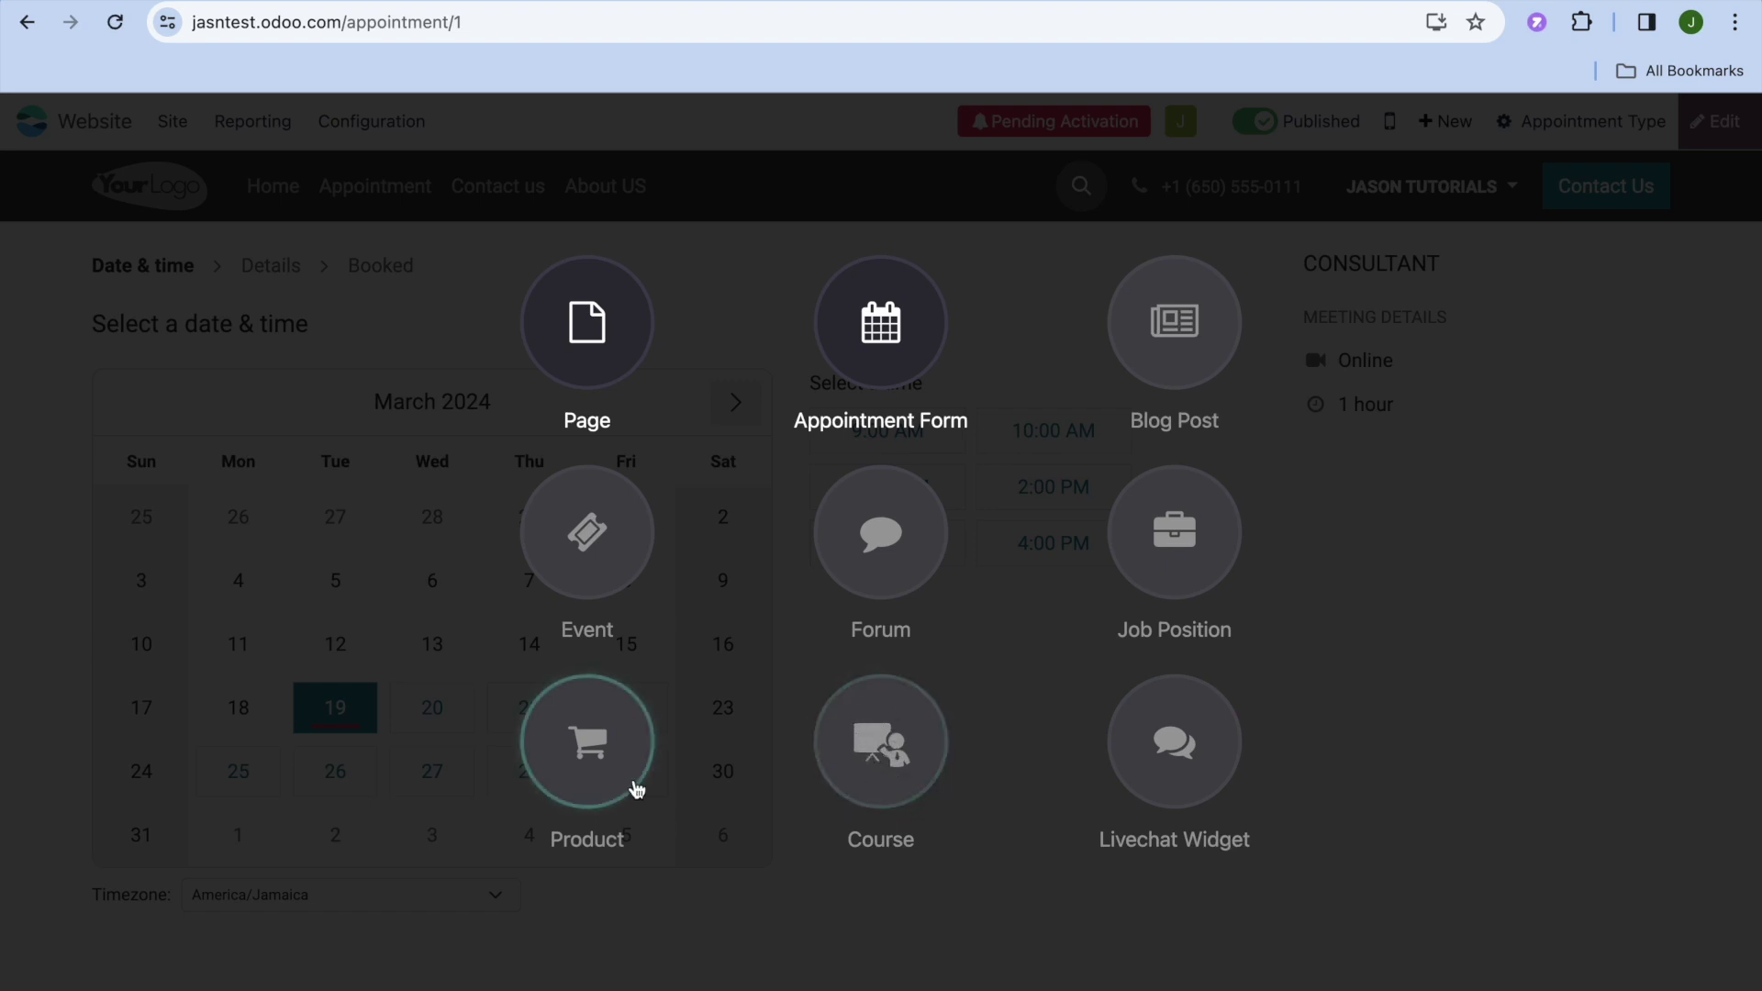
click(1417, 633)
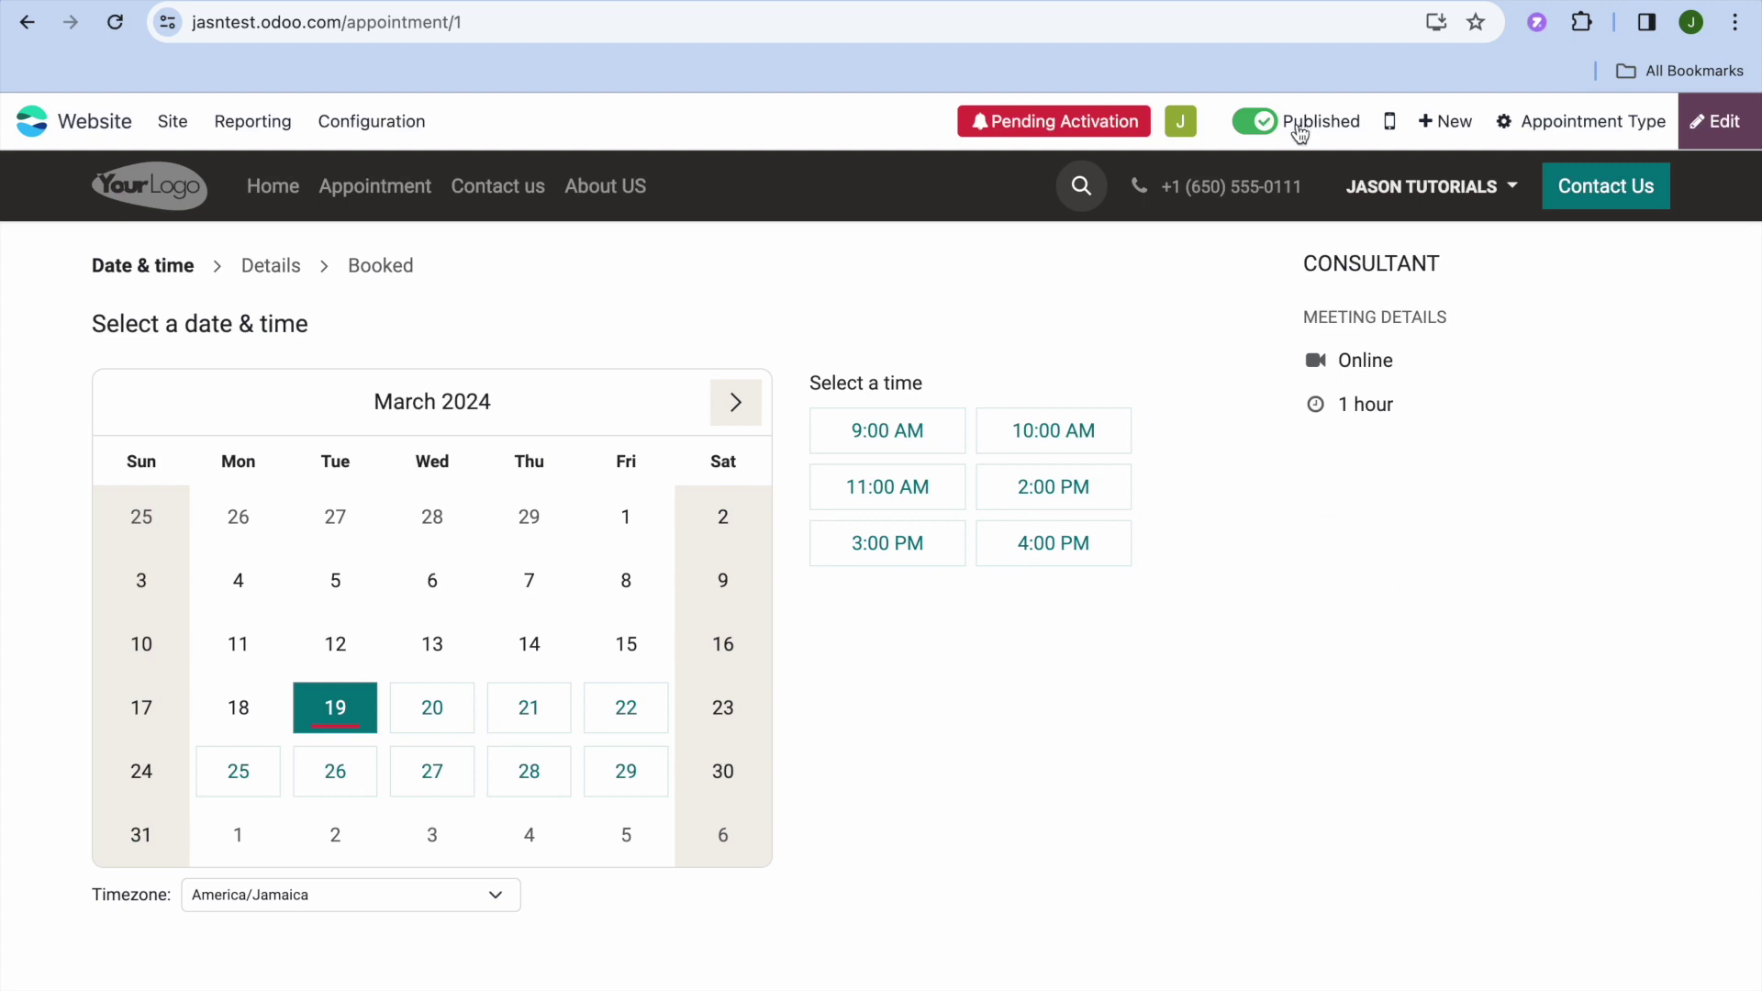
- Preview the CONSULTANT booking page in mobile view
click(1391, 127)
scroll(889, 541, down, 10)
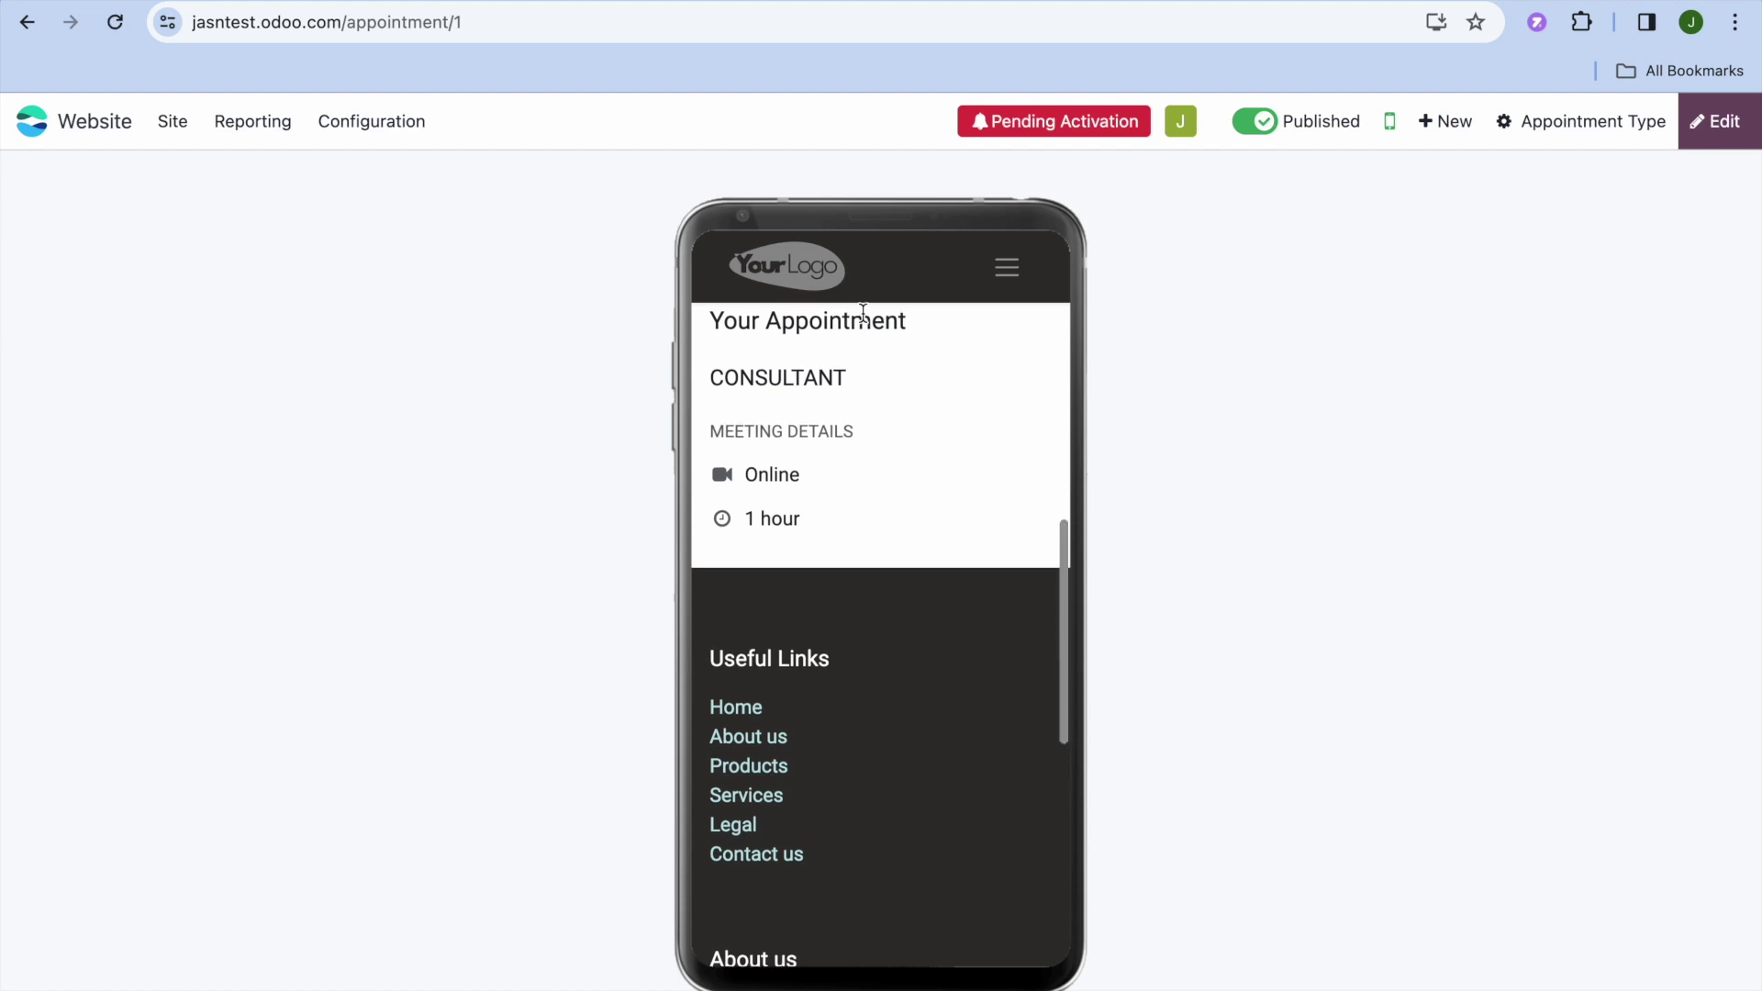
scroll(862, 311, up, 10)
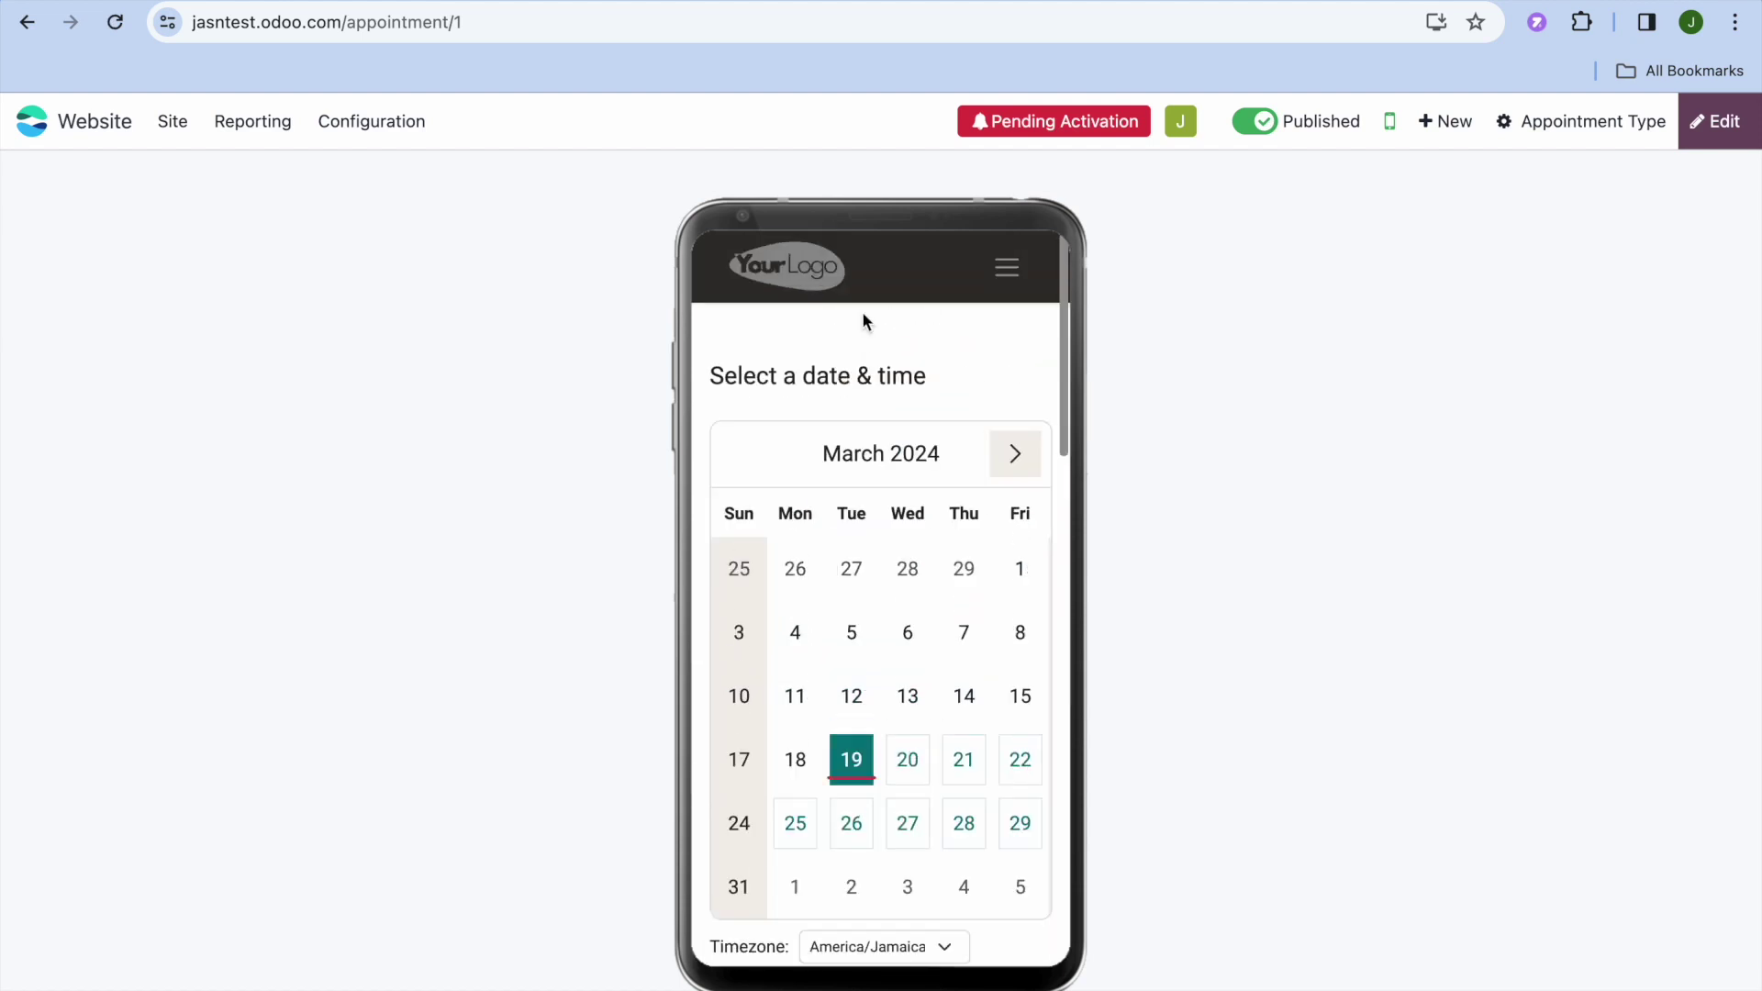
- Check the homepage in mobile view, then return to the desktop view
click(795, 266)
scroll(881, 459, down, 5)
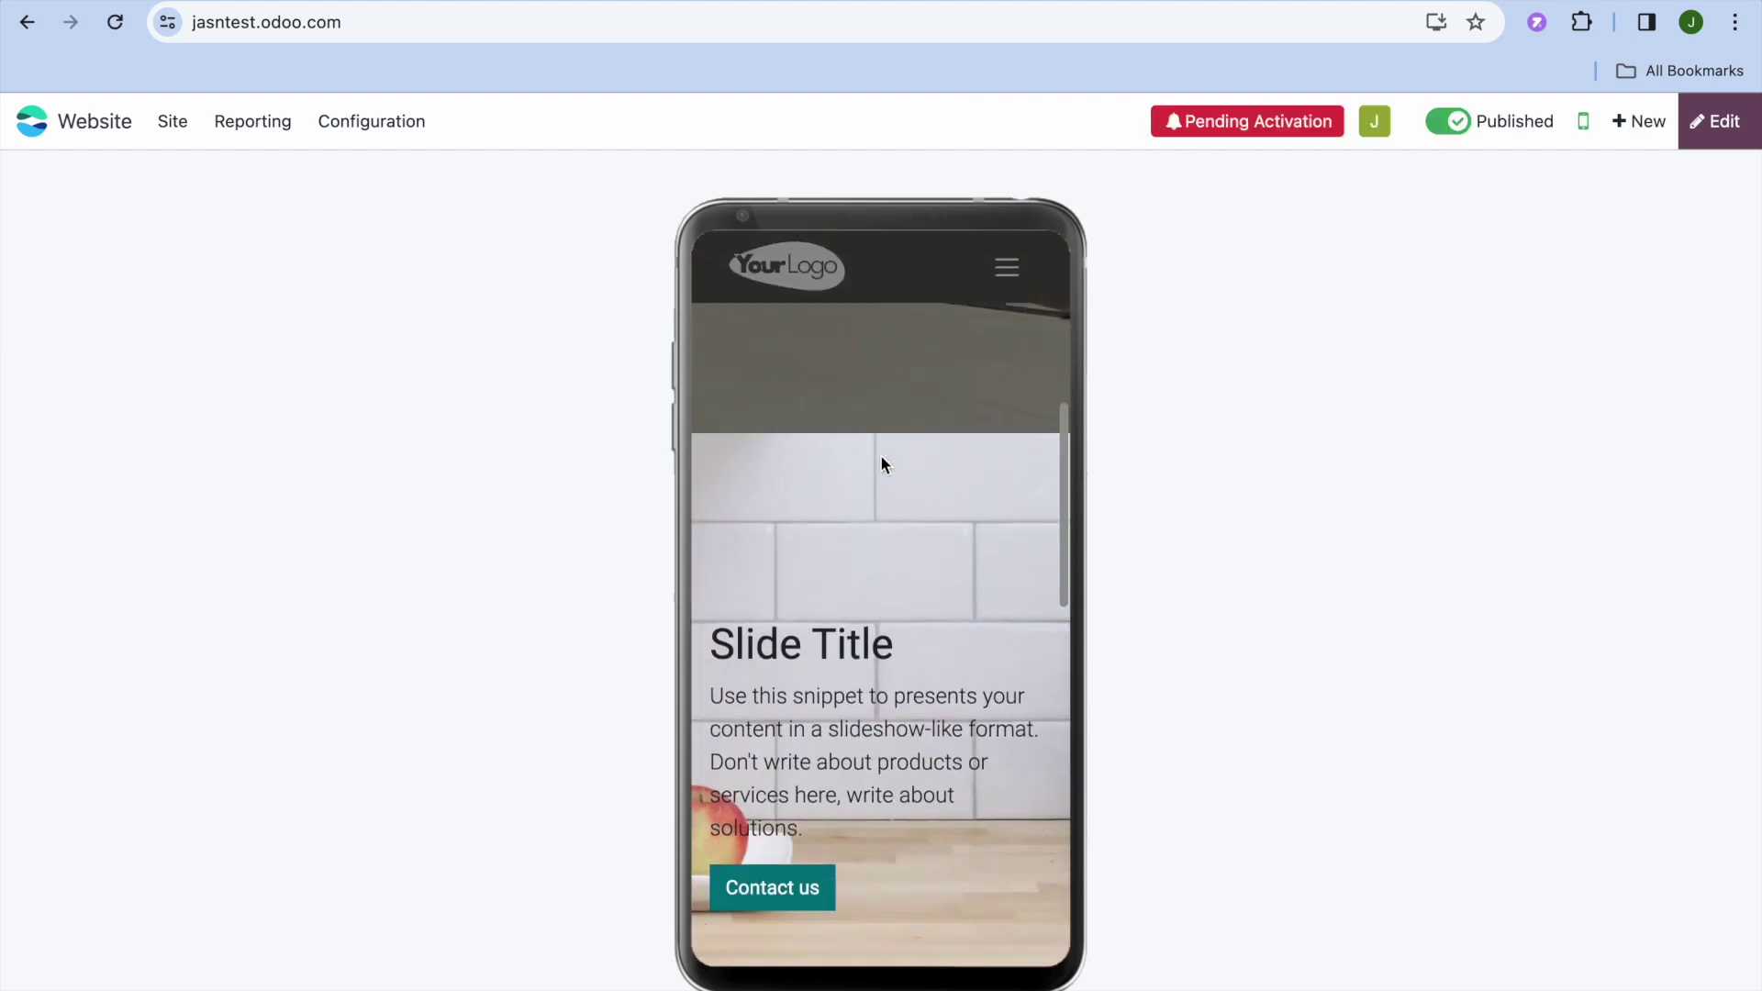
scroll(881, 463, down, 12)
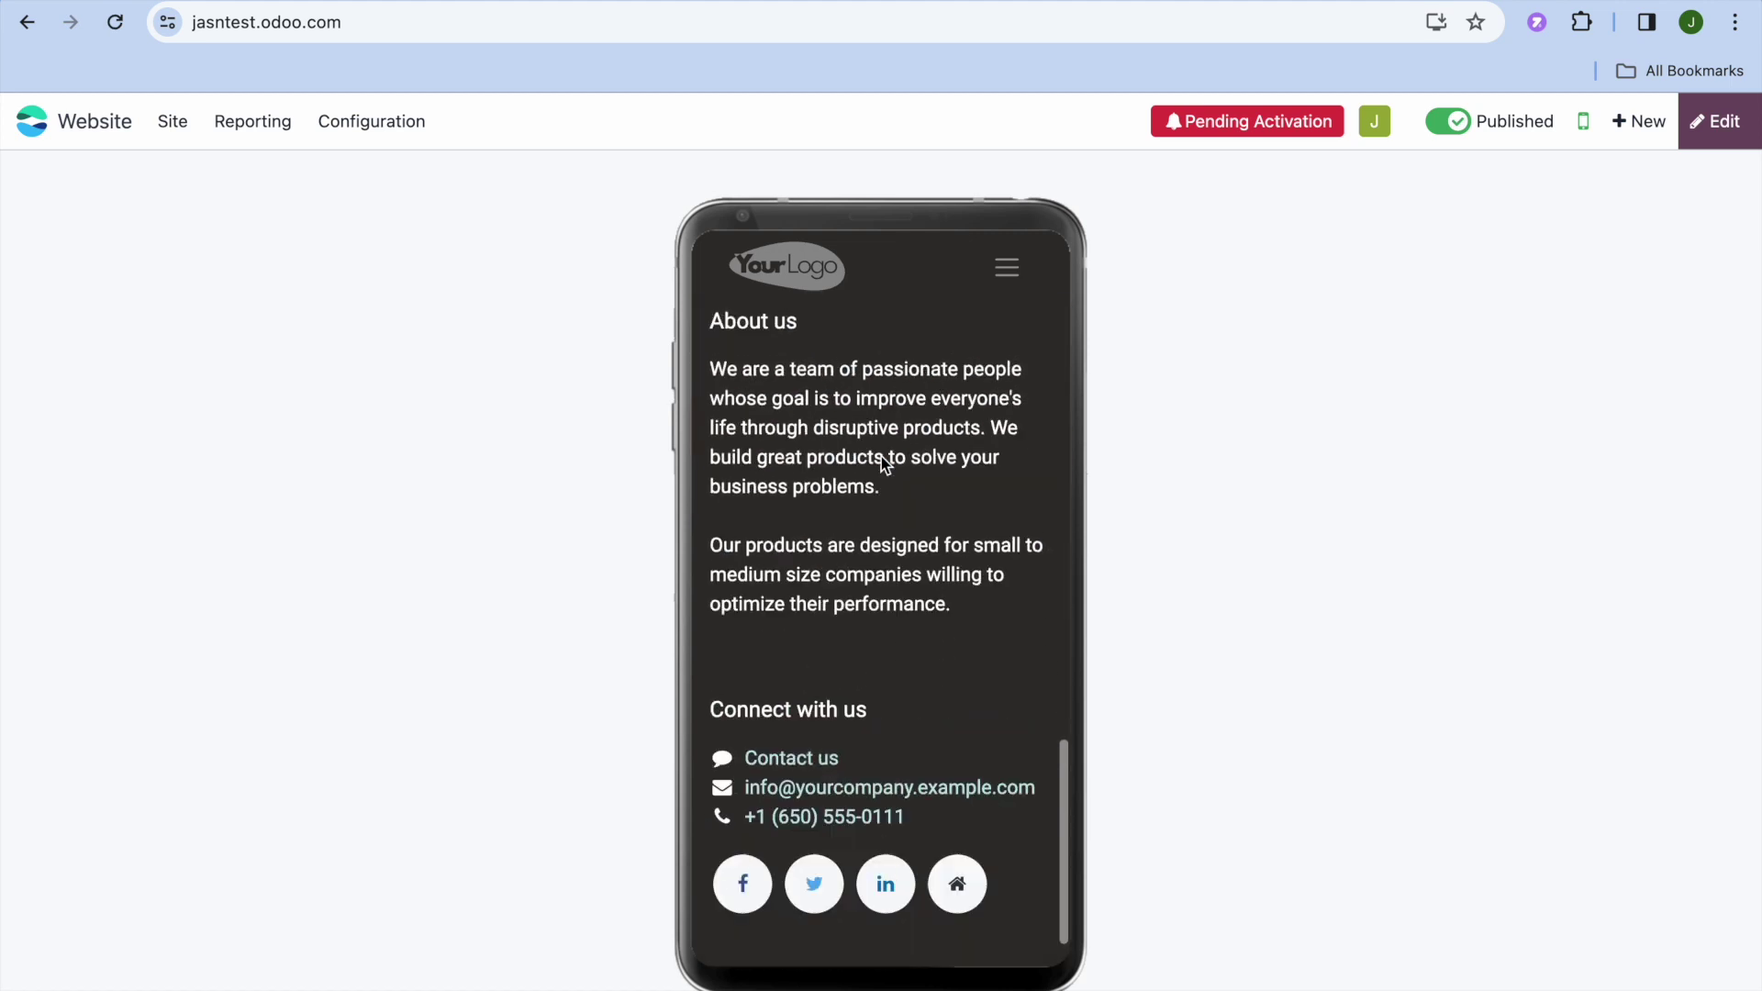
scroll(881, 455, up, 15)
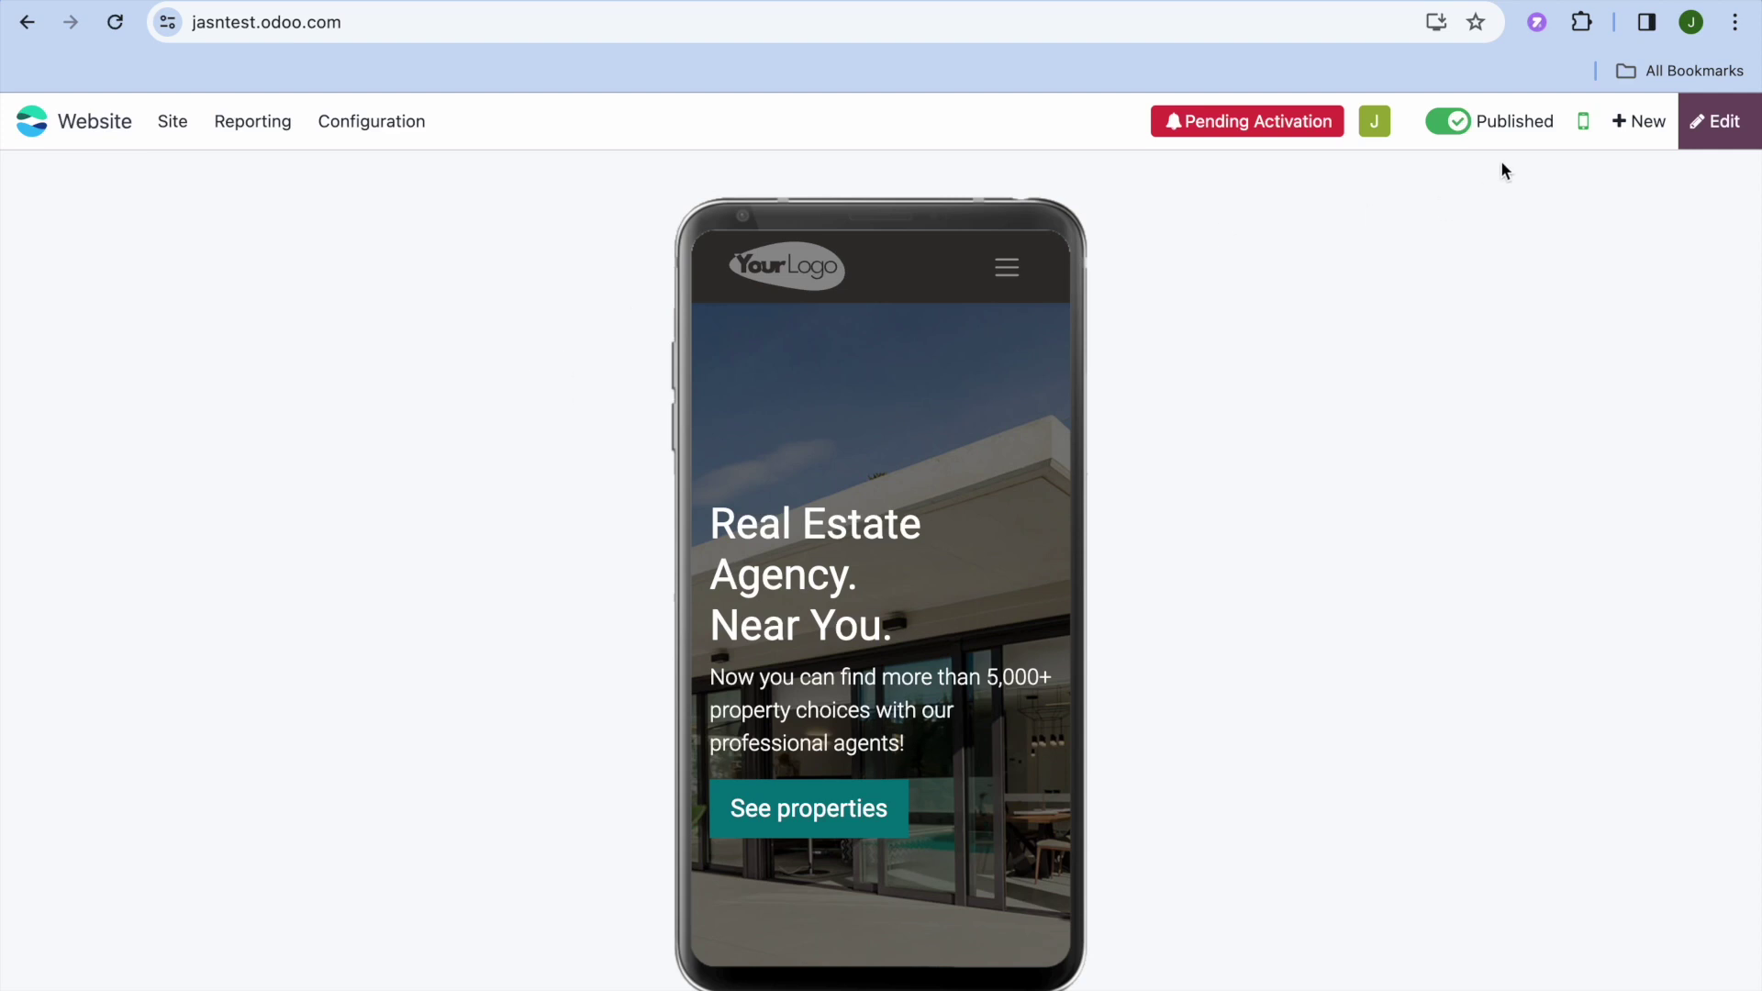
click(1583, 121)
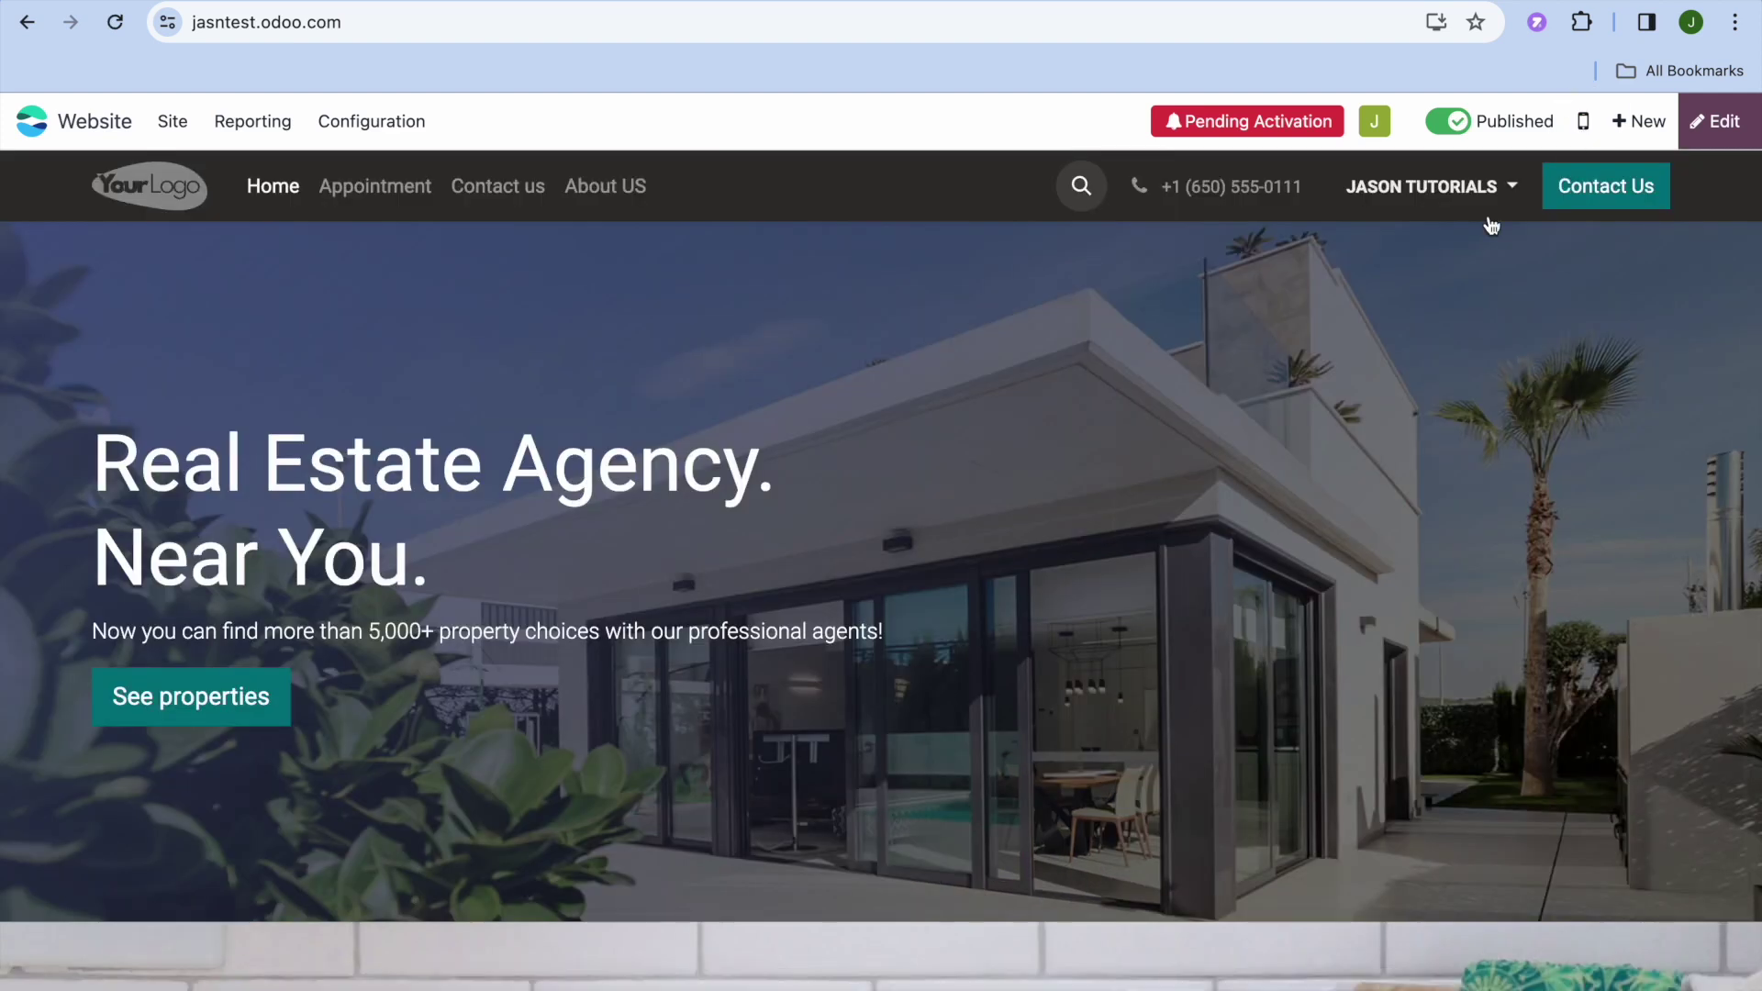